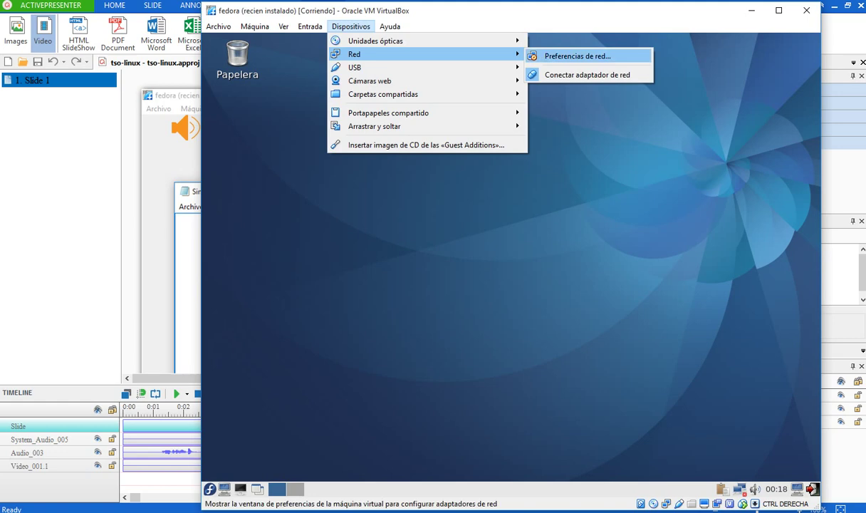
- Confirm Adaptador 1 is attached to the host-only adapter, then close the network settings
click(577, 56)
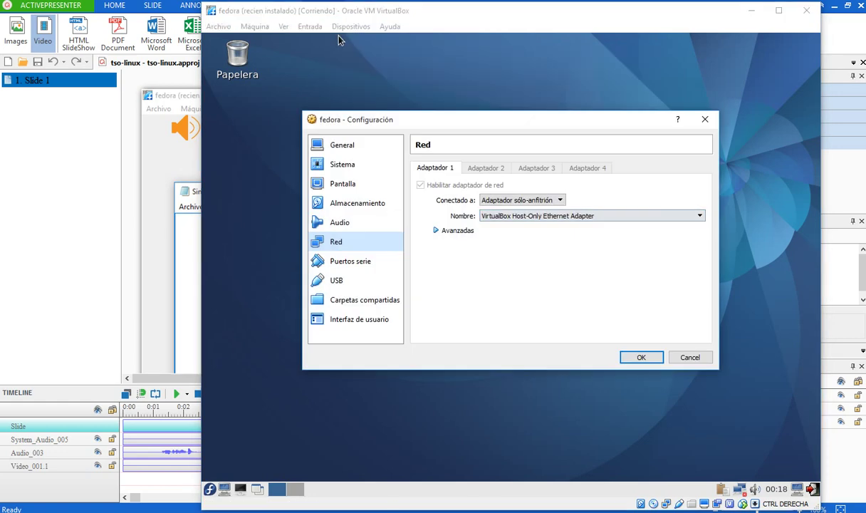
key(Return)
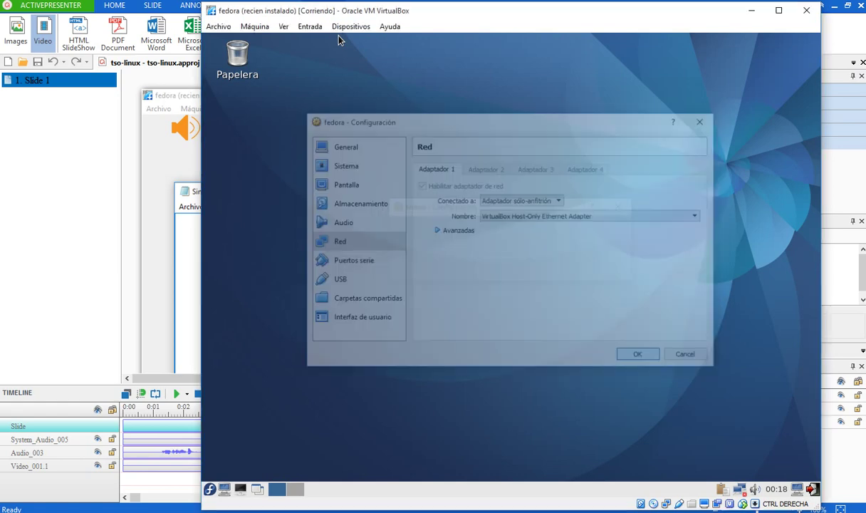
key(super+x)
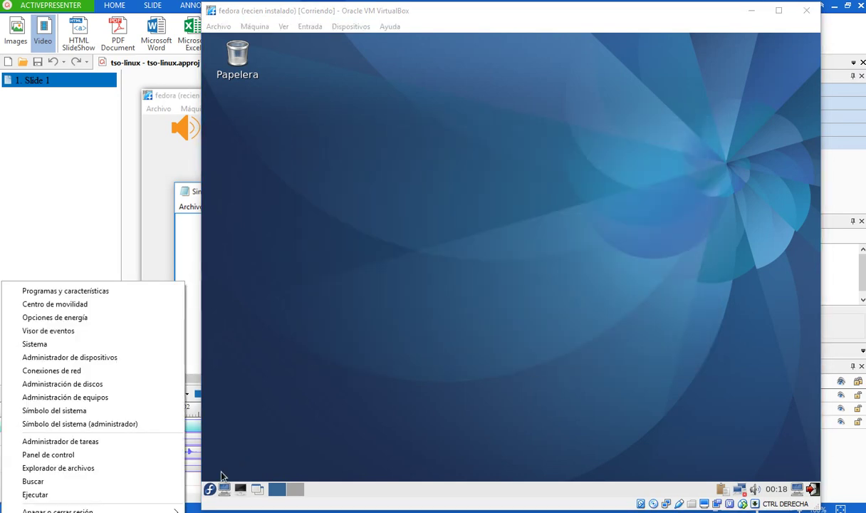
- Open Network Connections with ncpa.cpl and move the window up-left
key(r)
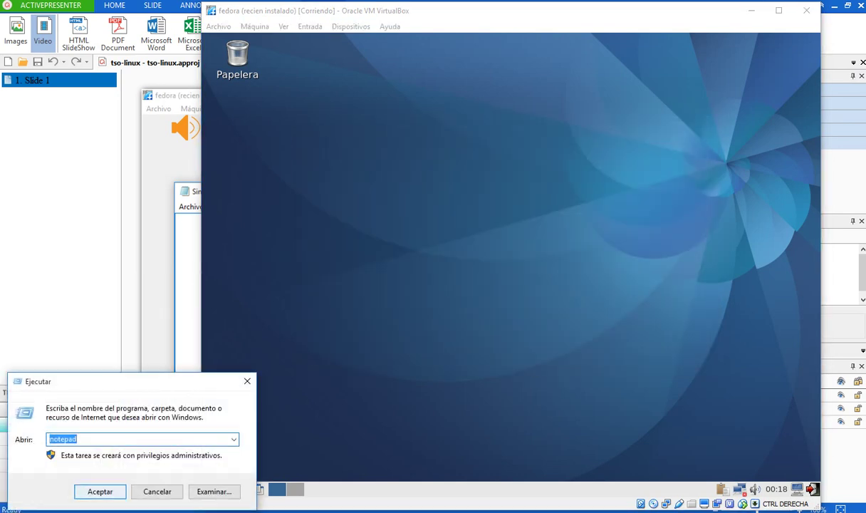
key(Down)
key(Return)
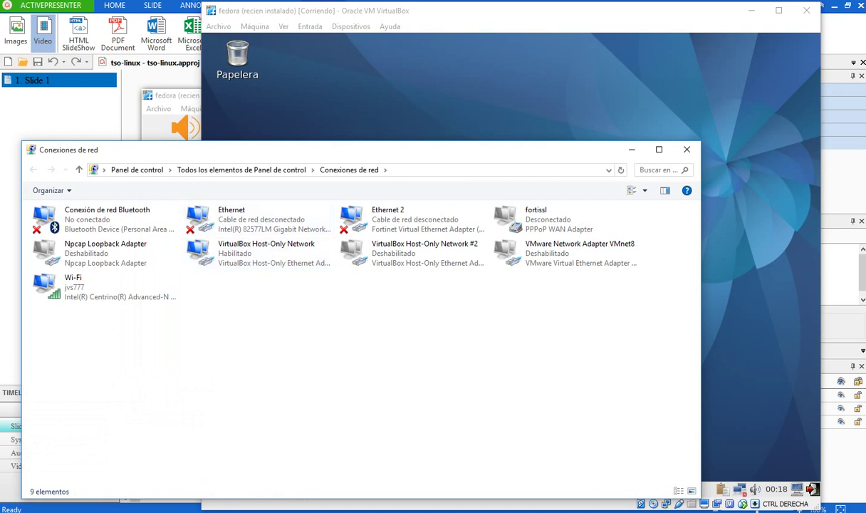
drag(356, 149, 176, 91)
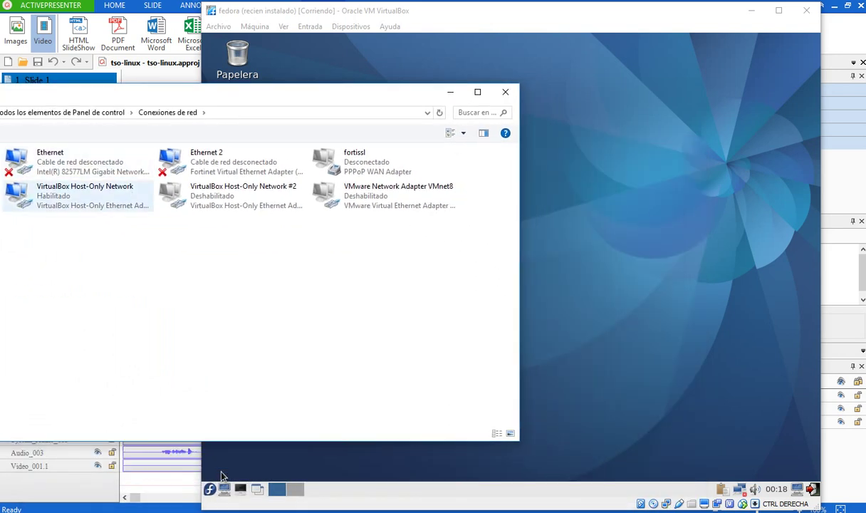
- View the VirtualBox Host-Only Network's TCP/IPv4 settings: 192.168.7.11, mask 255.255.255.0
right_click(71, 187)
key(Up)
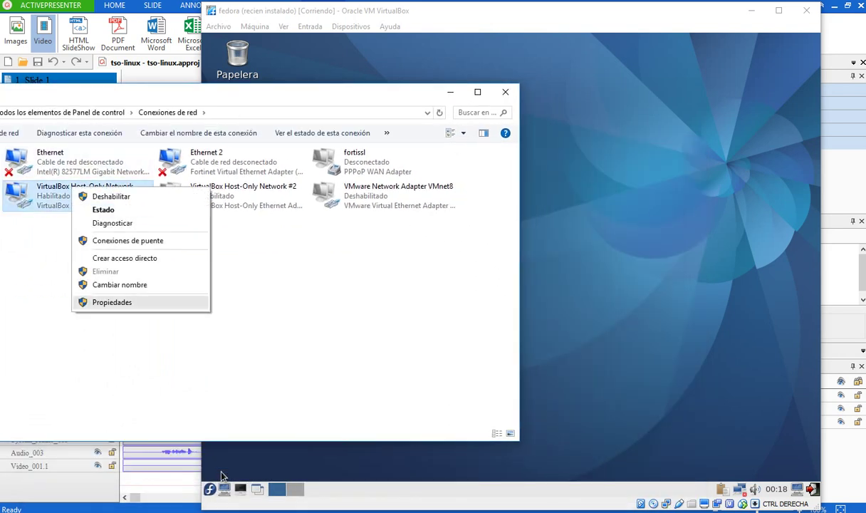
key(Return)
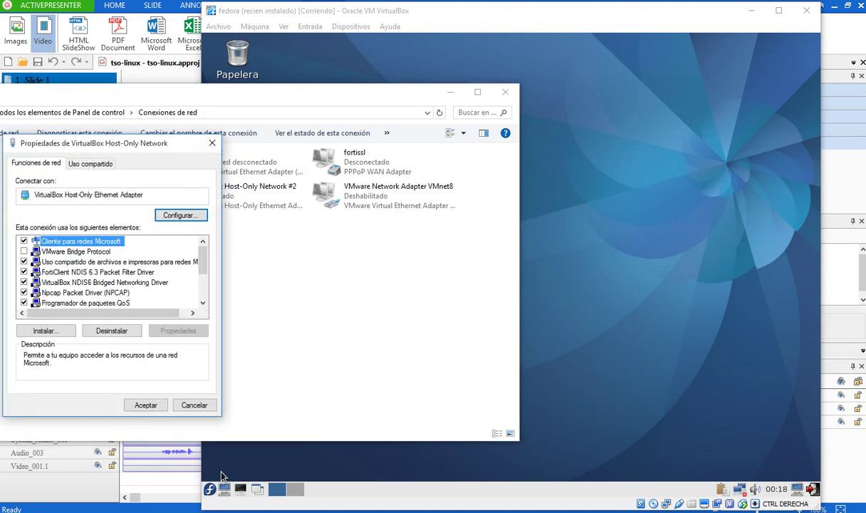
key(Down)
key(Down)
key(Down)
key(Down)
key(Down)
key(Down)
key(Down)
key(Down)
key(Down)
key(Return)
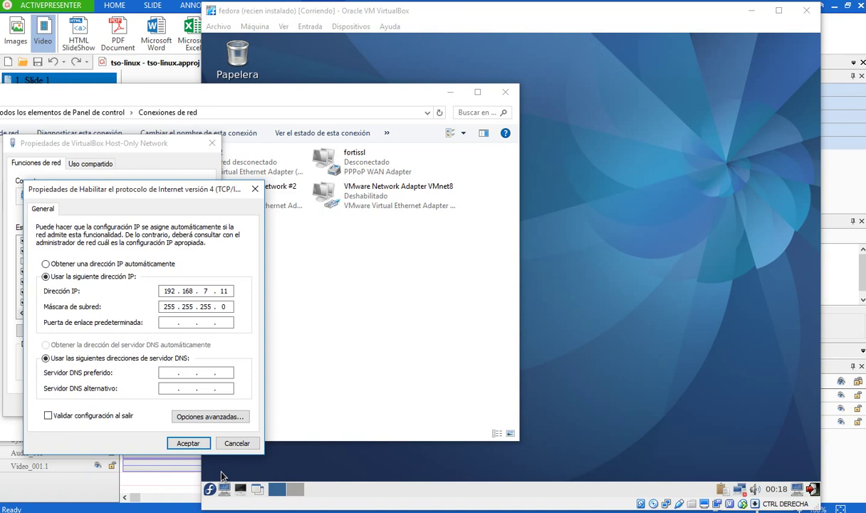
- Close the adapter property dialogs and minimize Network Connections
key(Escape)
key(Home)
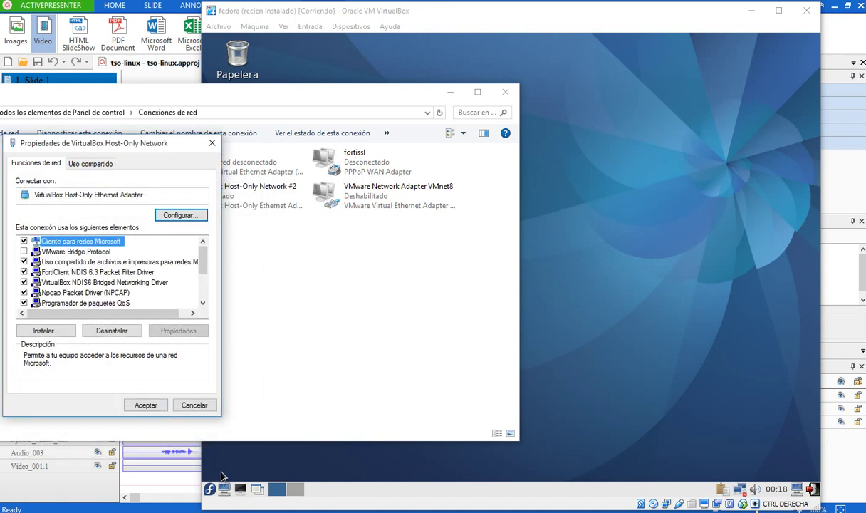
key(Tab)
key(Return)
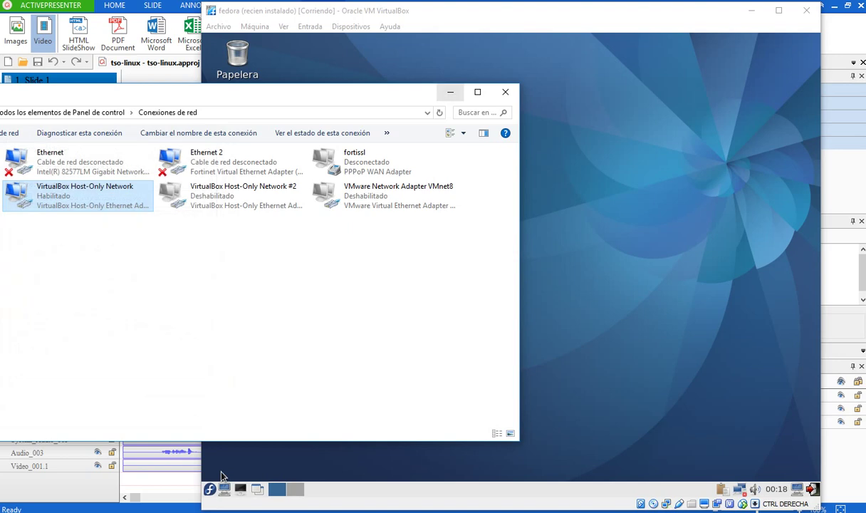
click(450, 92)
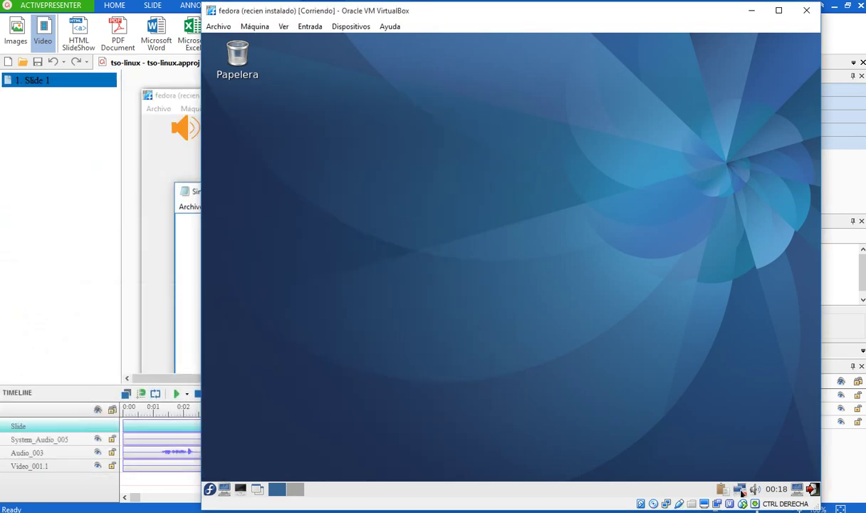
- Edit the enp0s3 connection, authenticating with the root password, and show its Ajustes de IPv4
right_click(741, 490)
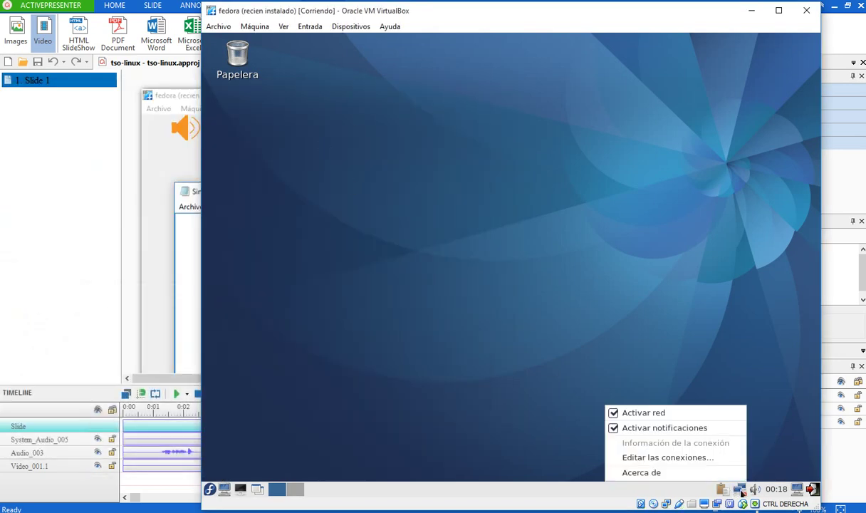
click(662, 457)
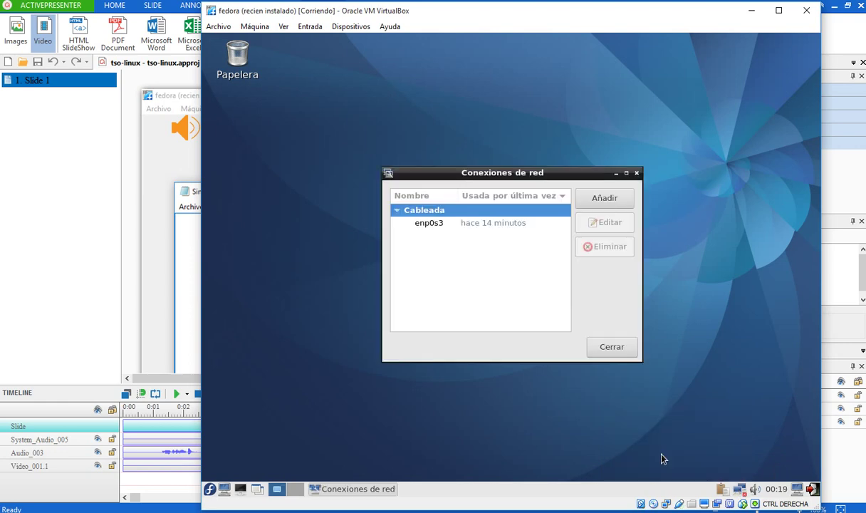
click(424, 227)
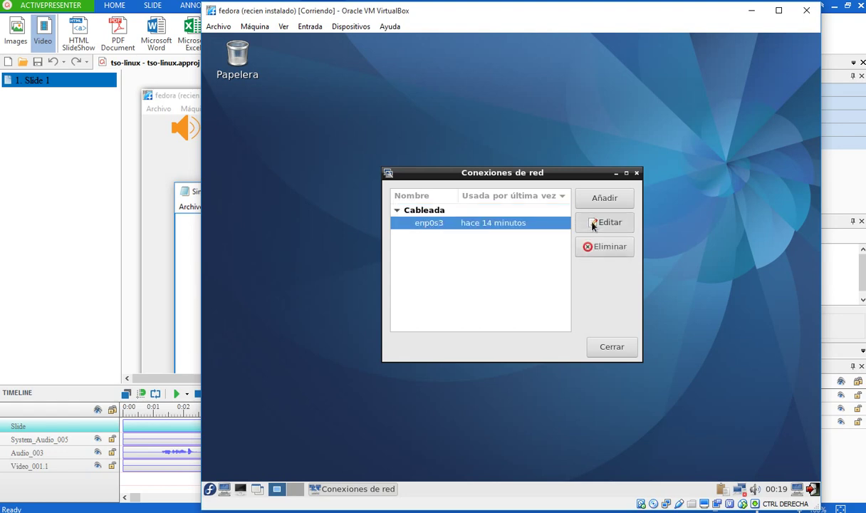
click(592, 224)
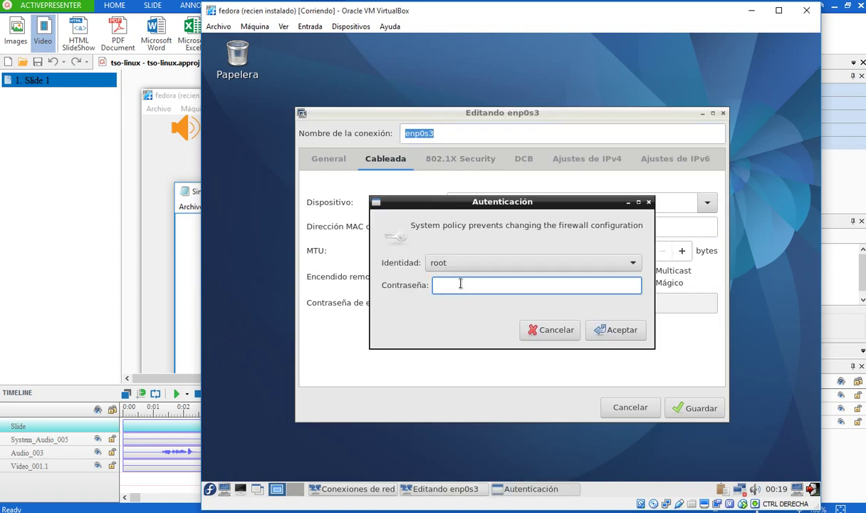
text(••••••••)
key(Return)
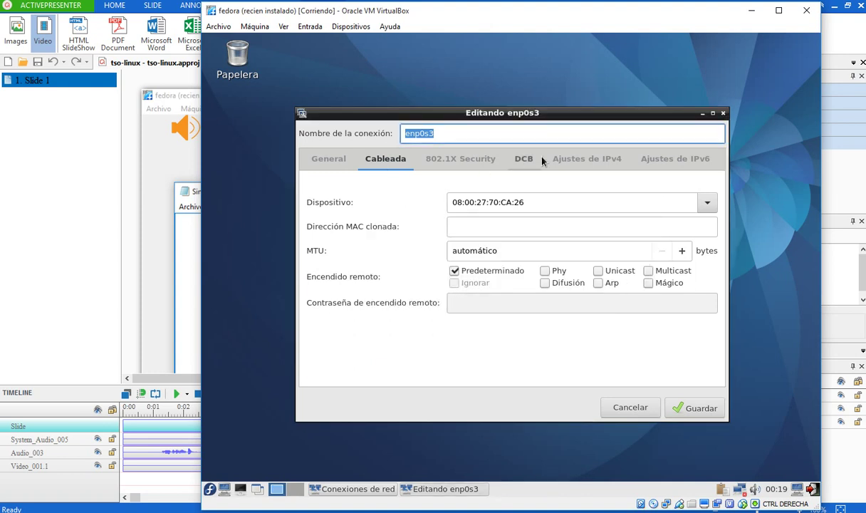
click(559, 163)
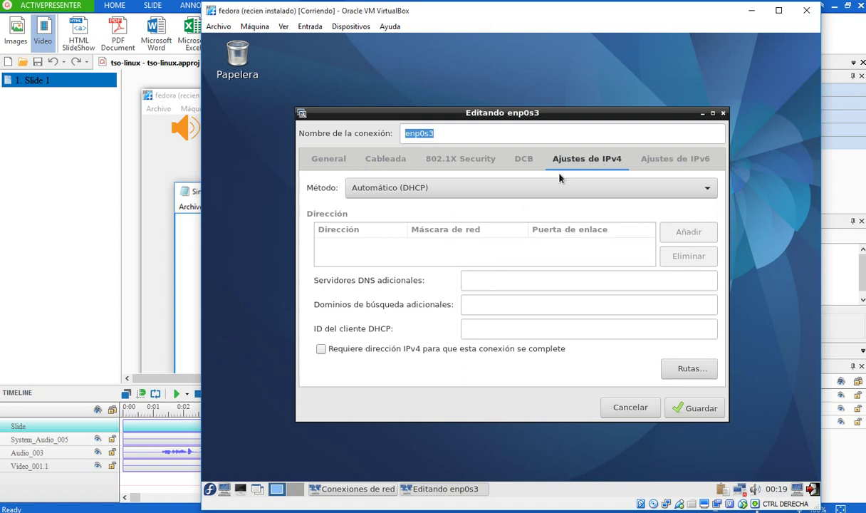
- Switch the IPv4 method to Manual and add the address 192.168.7.12
click(418, 191)
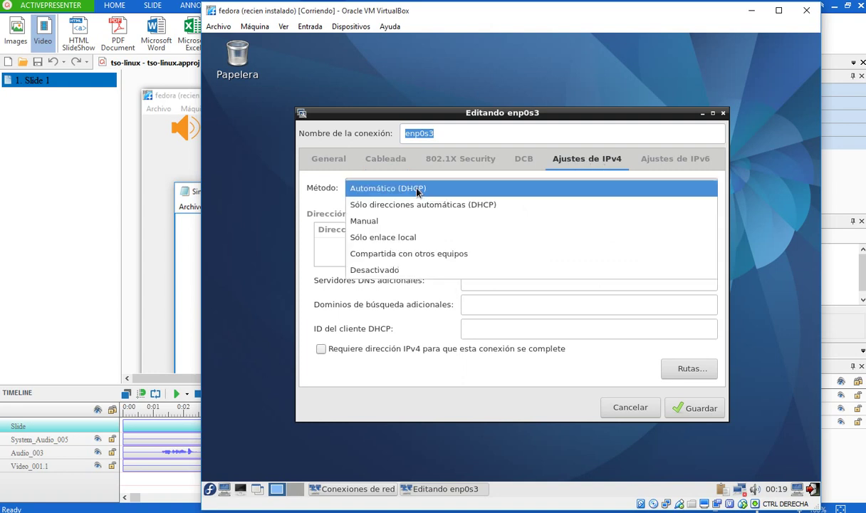
click(404, 221)
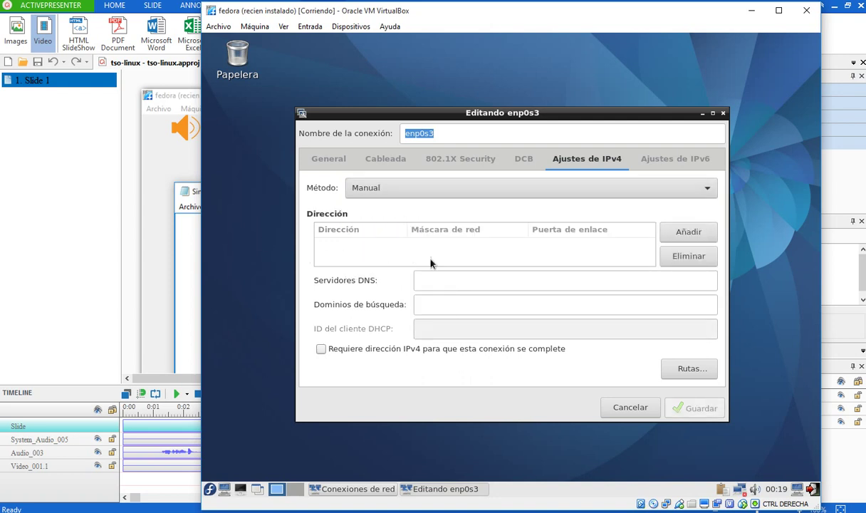
click(667, 239)
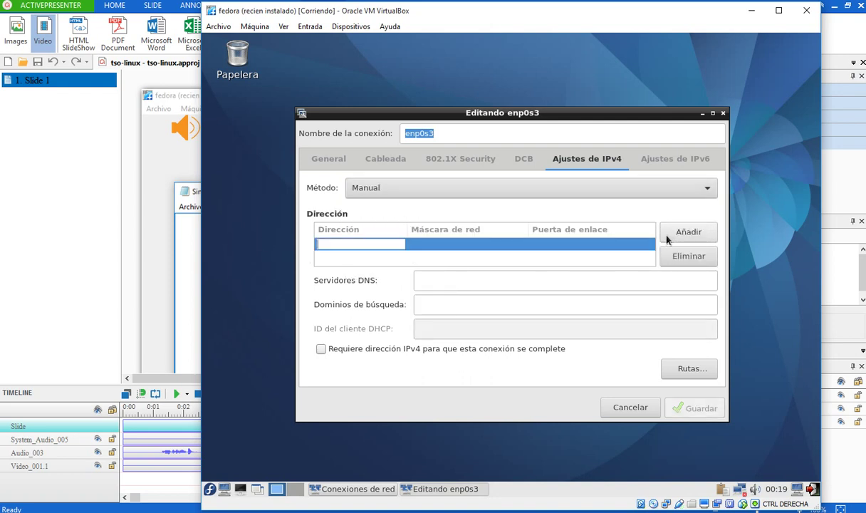
text(1921)
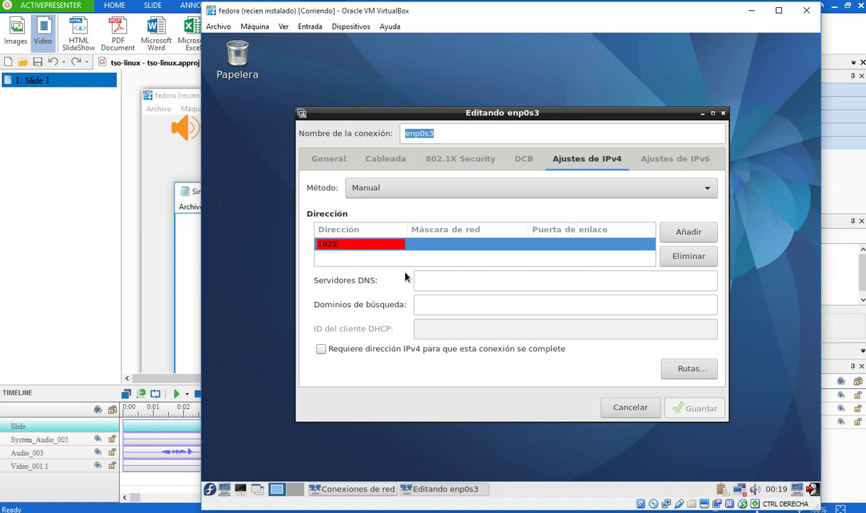
text(68)
key(BackSpace)
key(BackSpace)
key(BackSpace)
text(.168.7.12)
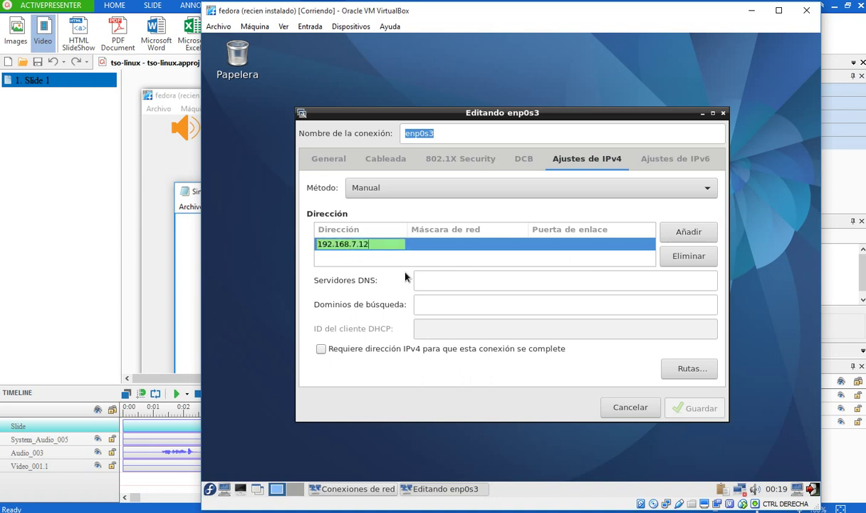
- Enter netmask 255.255.255.0, fixing the stray dot, and save the connection
click(442, 243)
text(2)
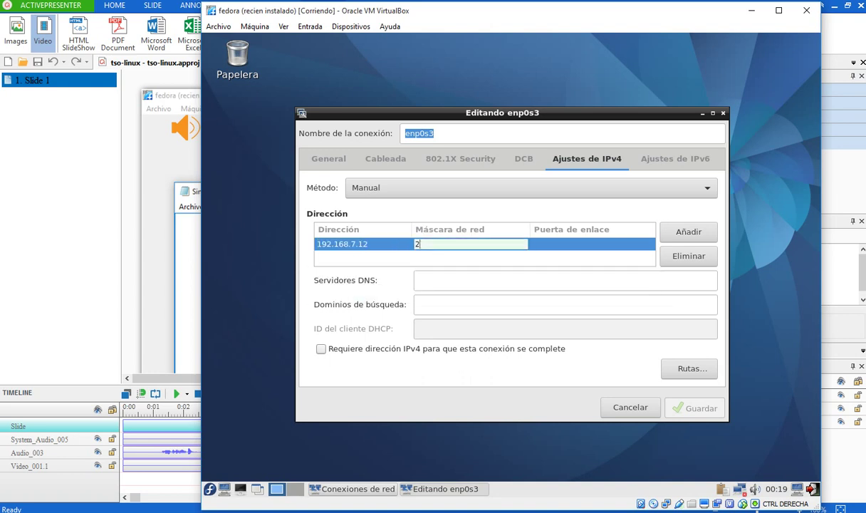
text(55.255.255)
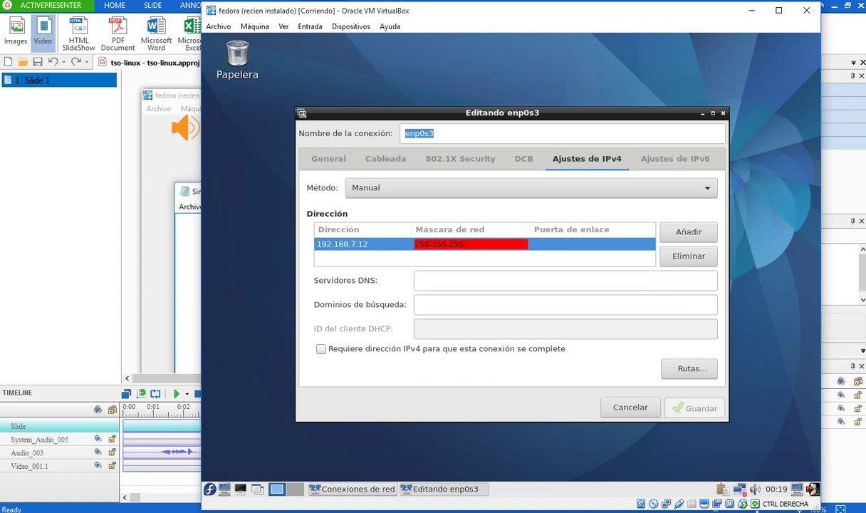
text(..0)
key(Return)
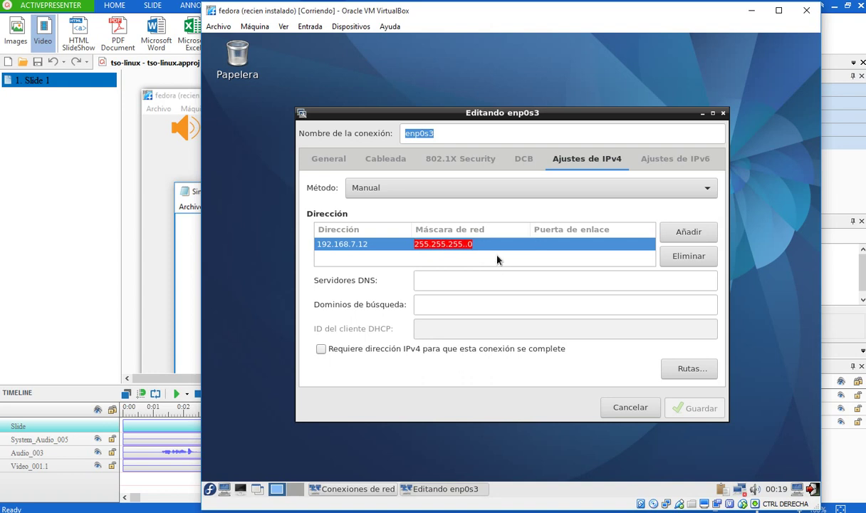
click(469, 246)
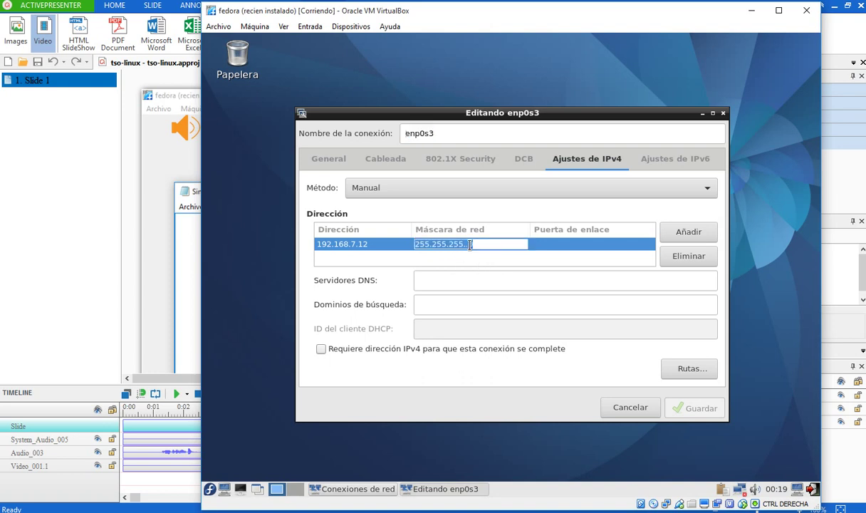
click(471, 247)
key(BackSpace)
key(BackSpace)
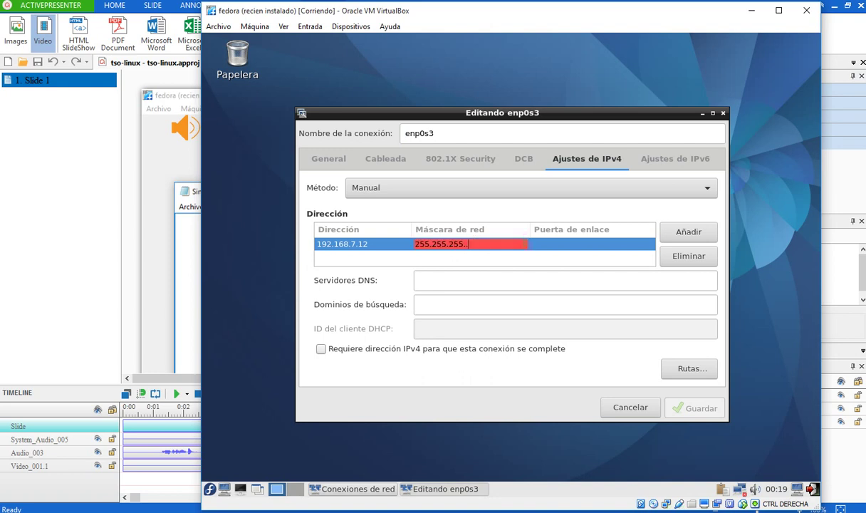
text(0)
key(Return)
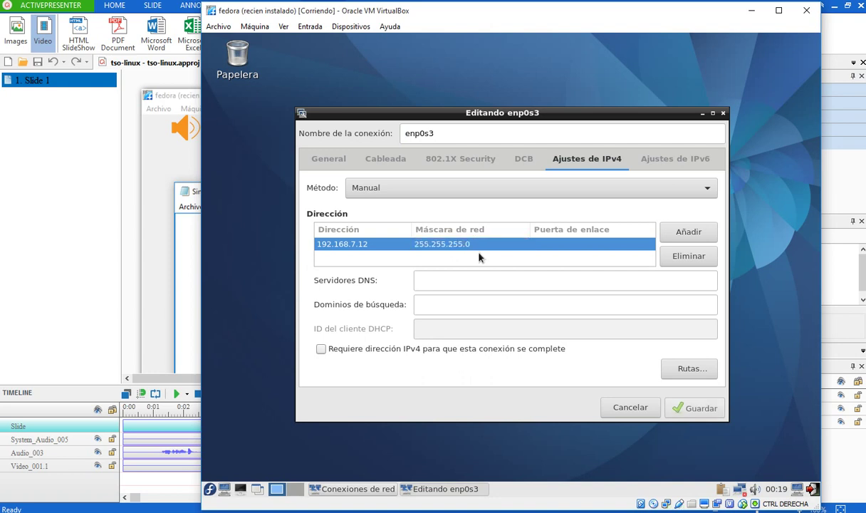
click(678, 415)
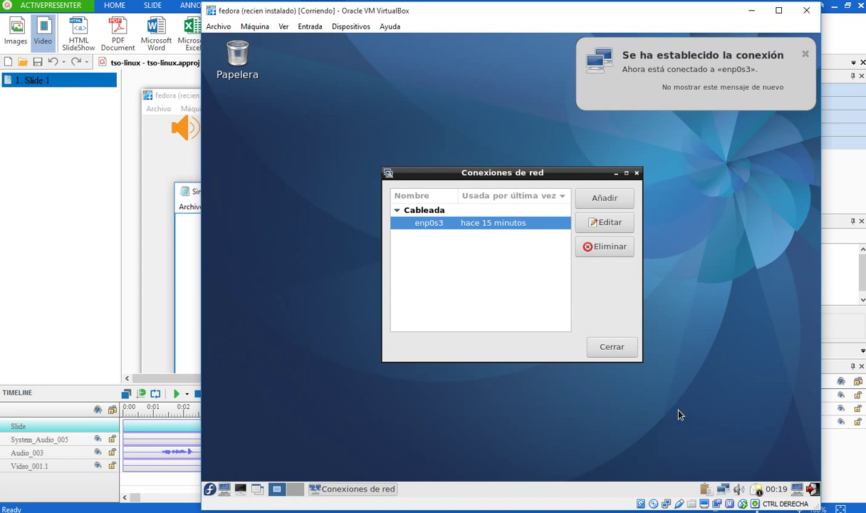
- Close the connections list, open LXTerminal's Preferences, and cancel a trial font change
click(612, 346)
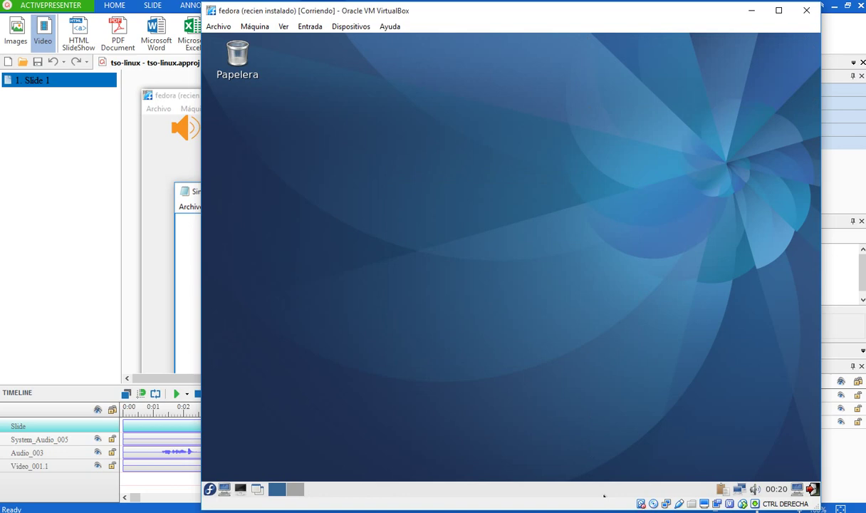
click(240, 489)
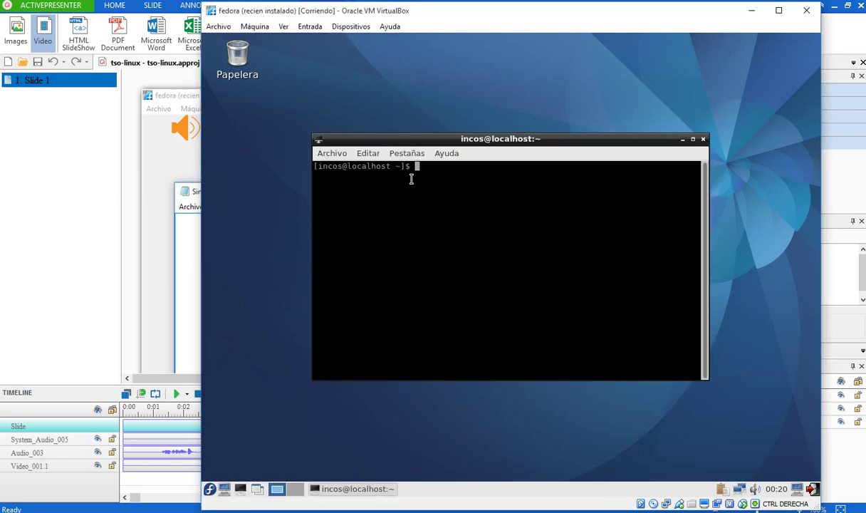
click(368, 153)
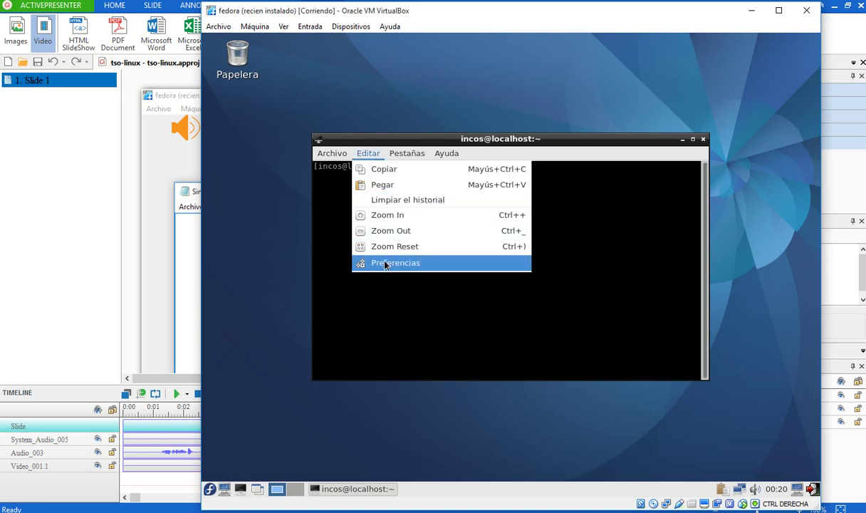
click(369, 262)
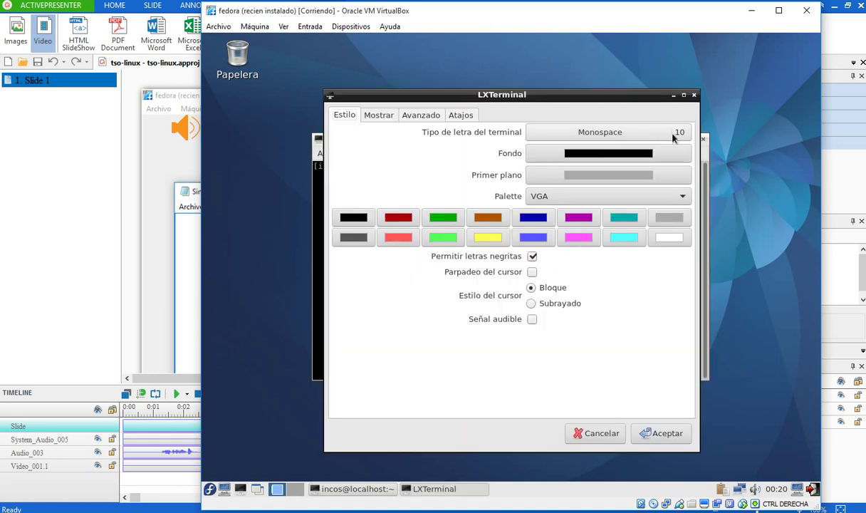
click(675, 132)
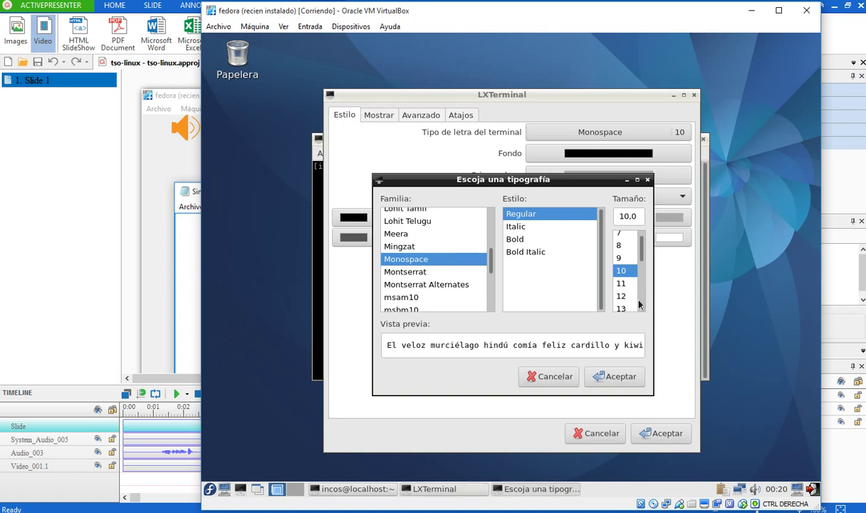
scroll(623, 253, down, 5)
scroll(622, 250, up, 5)
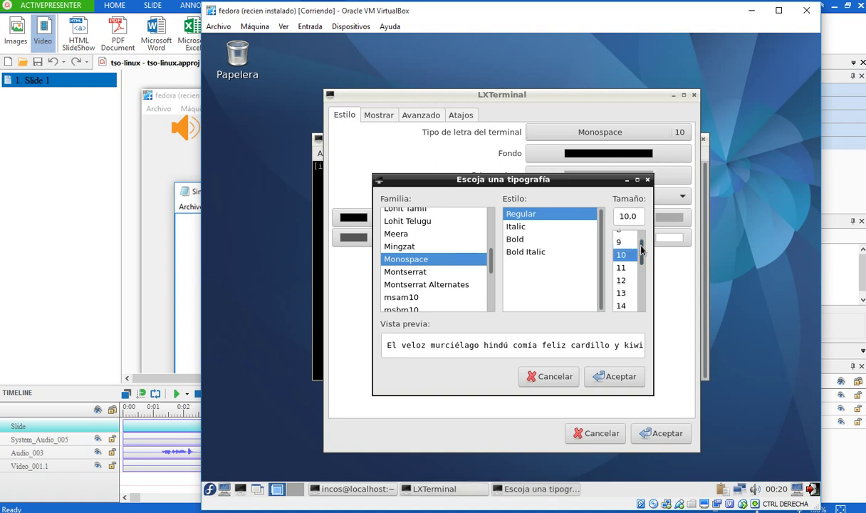
click(624, 305)
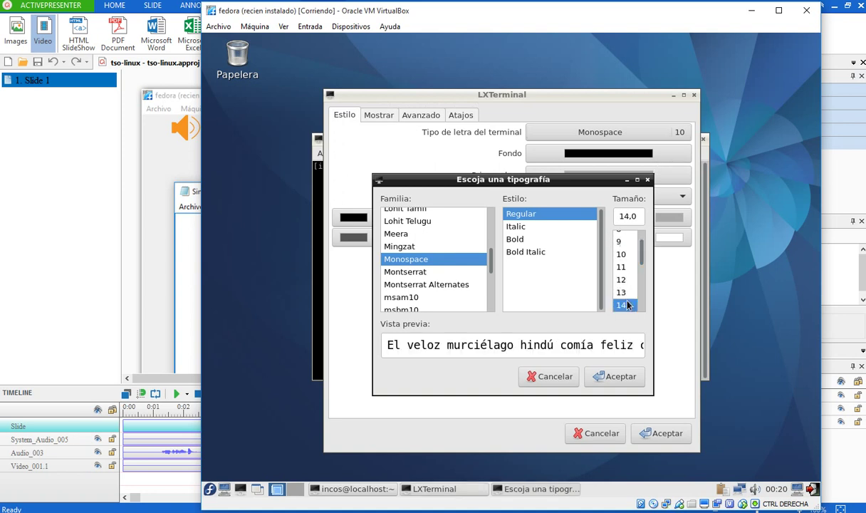
click(569, 377)
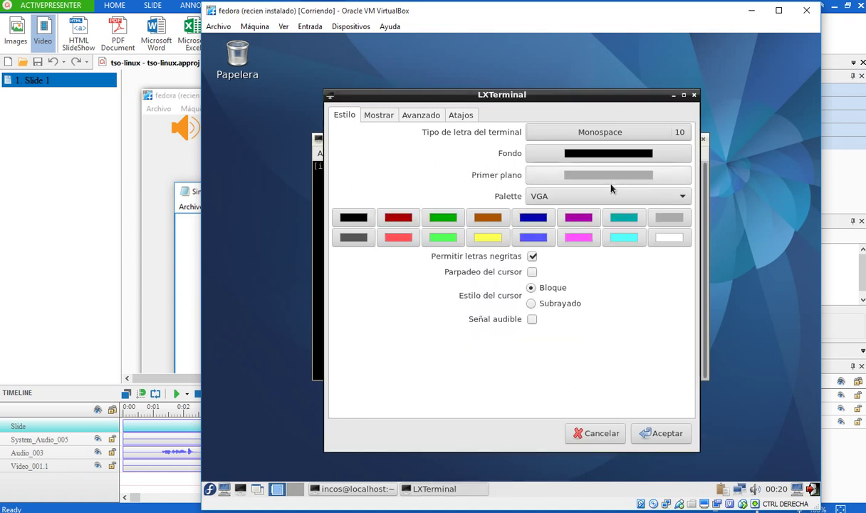
- Set the terminal text colour to #FFFFFF (white)
click(609, 176)
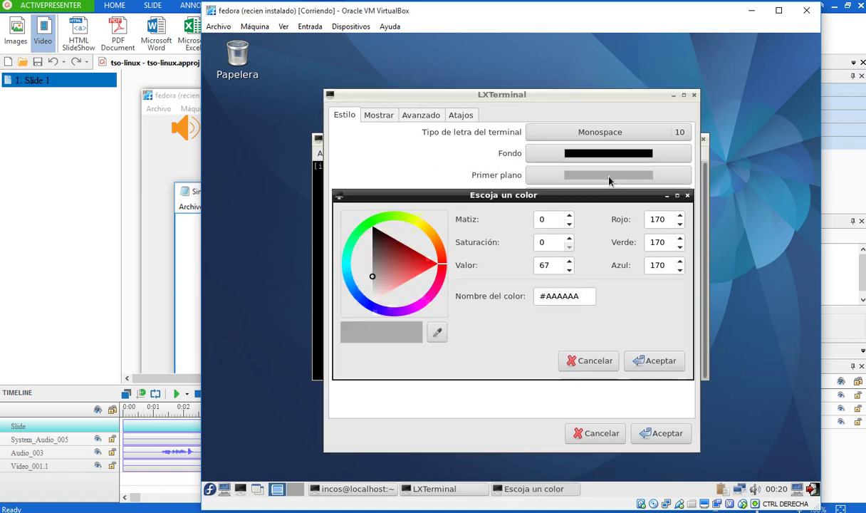
double_click(548, 296)
text(FFFFFF)
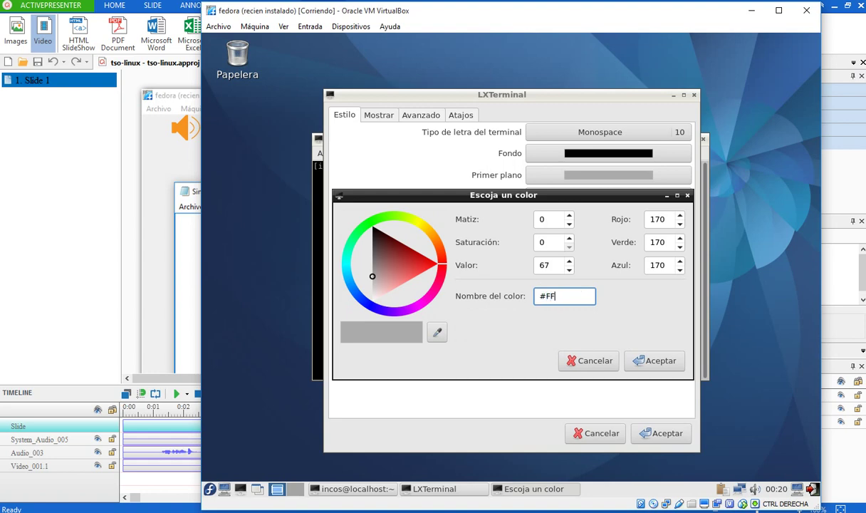
click(653, 360)
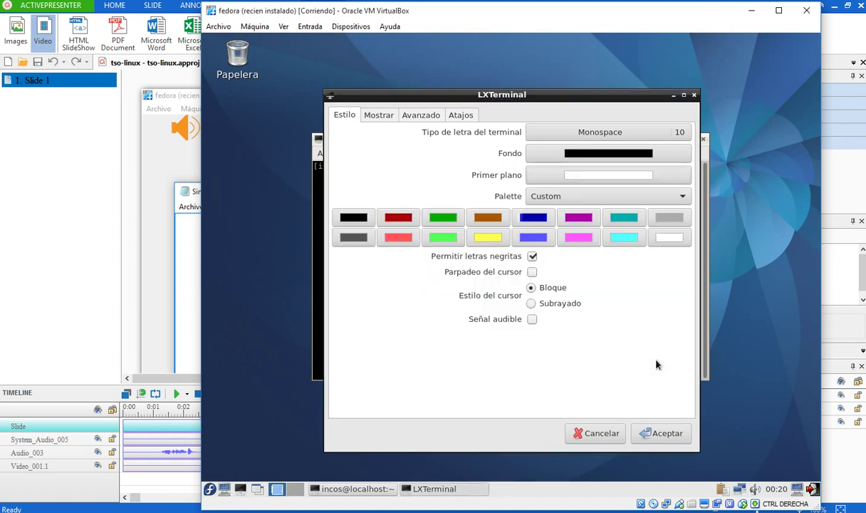
click(659, 433)
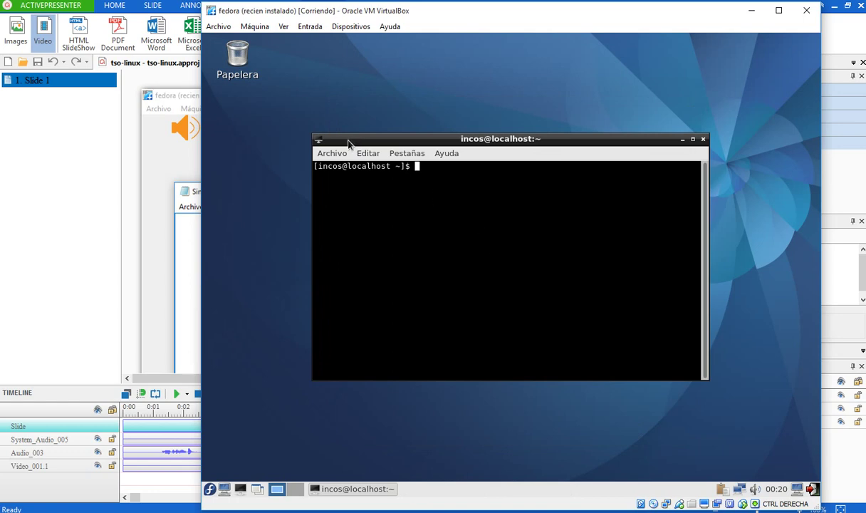
- Change the terminal font to Monospace size 13
click(363, 152)
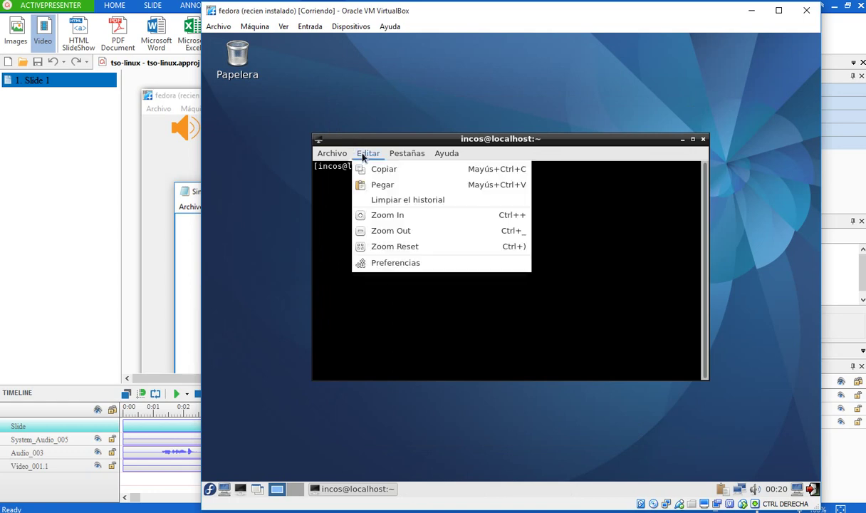
click(399, 263)
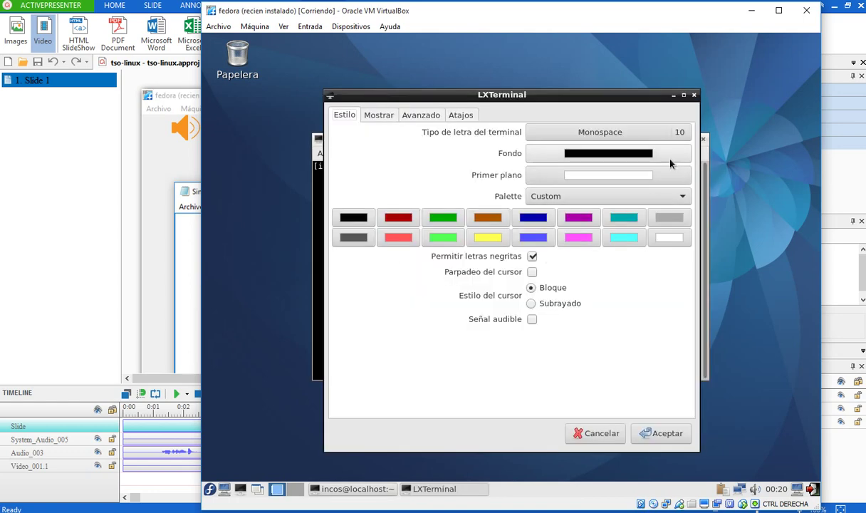
click(680, 137)
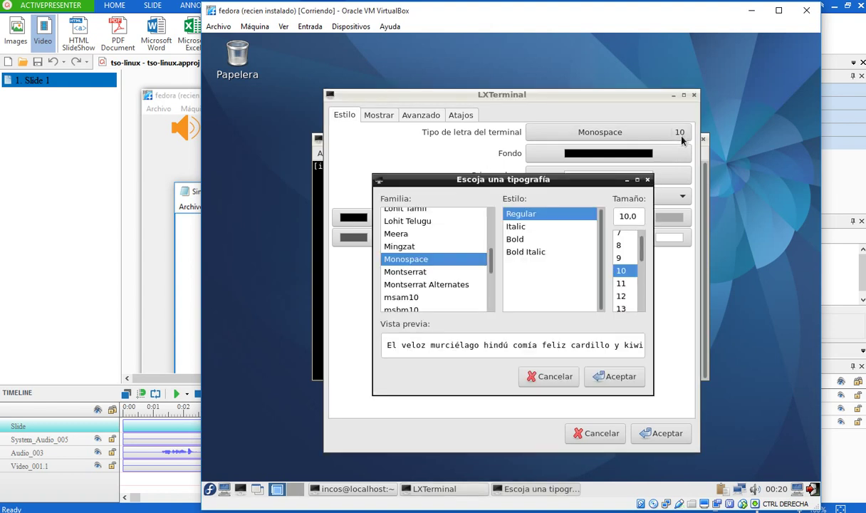
click(622, 308)
click(611, 376)
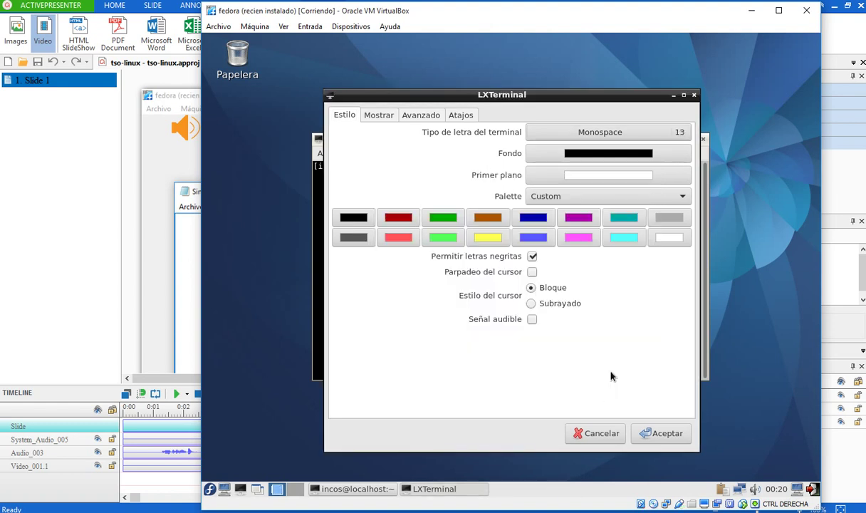
click(655, 432)
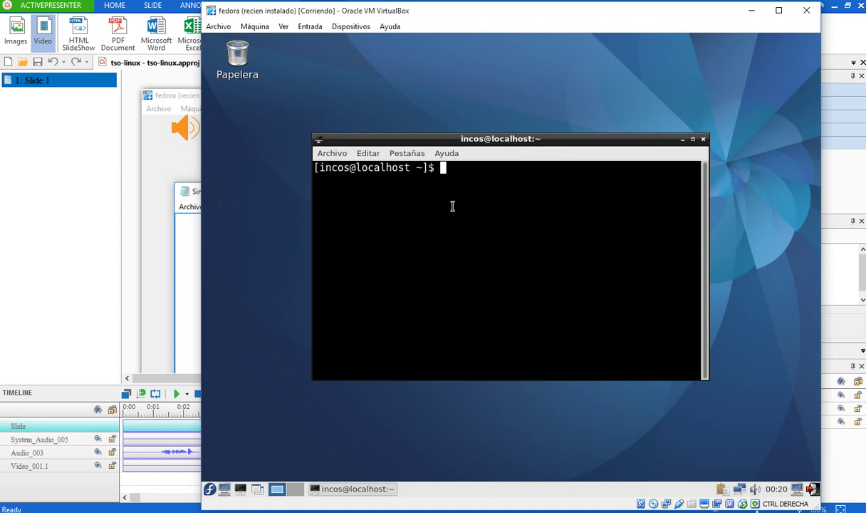
- Ping 192.168.7.11 from the guest, pause the ESET firewall, then stop the ping
text(ping 192.168)
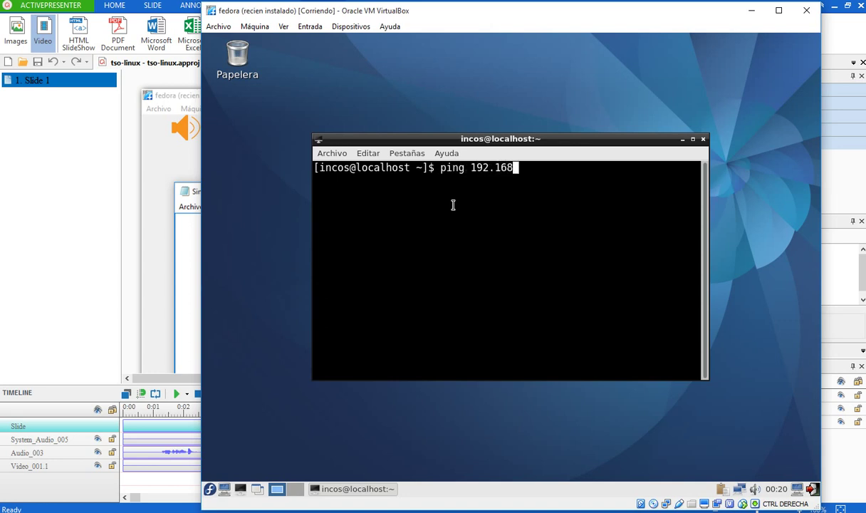
text(.7.11)
key(Return)
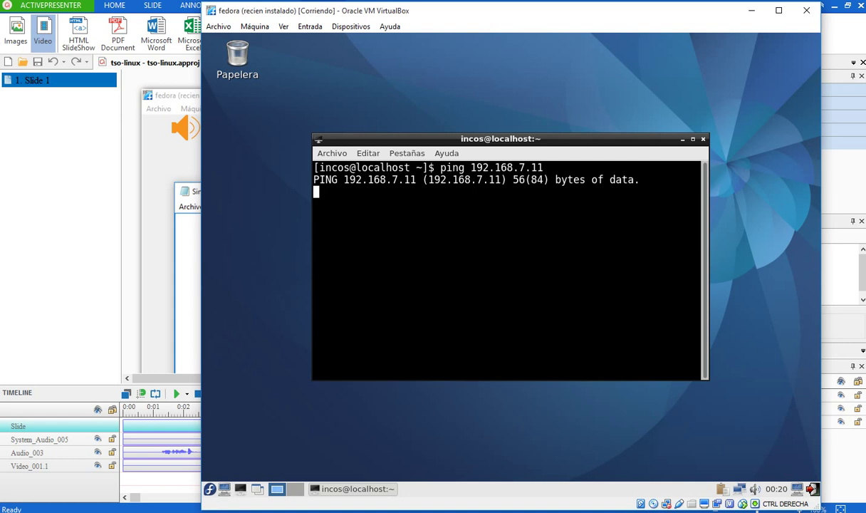
right_click(513, 510)
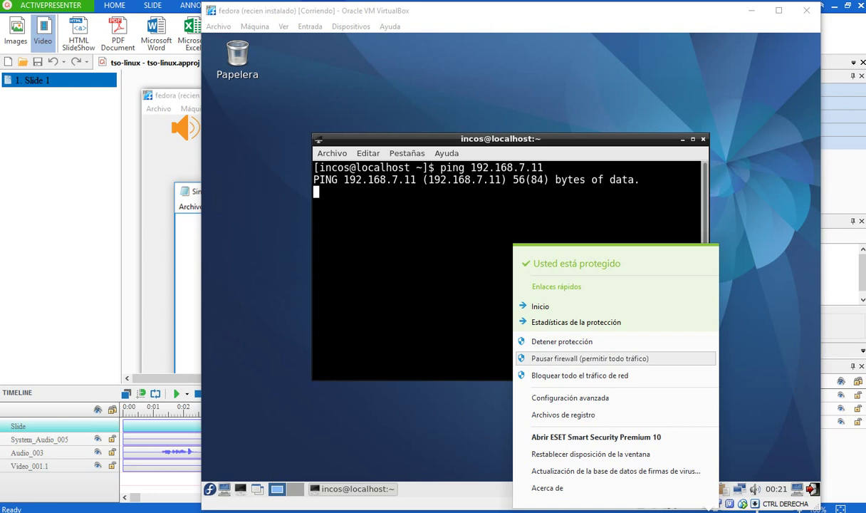
click(634, 359)
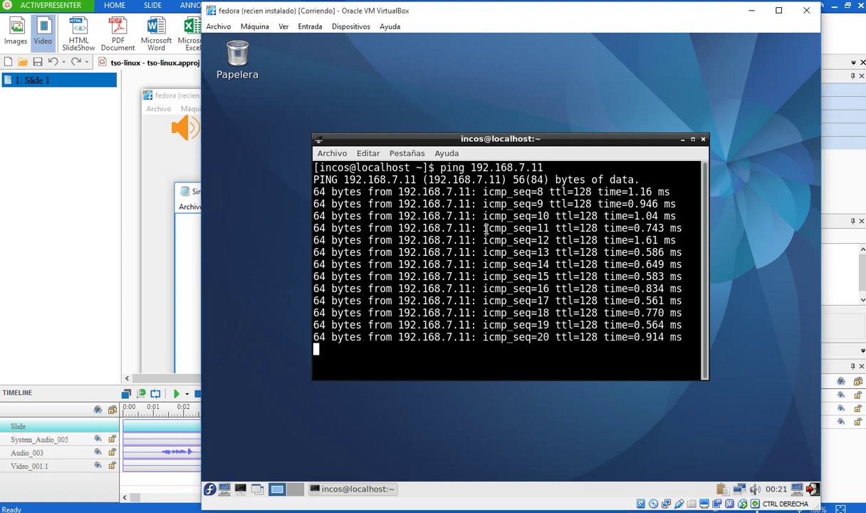
key(ctrl+c)
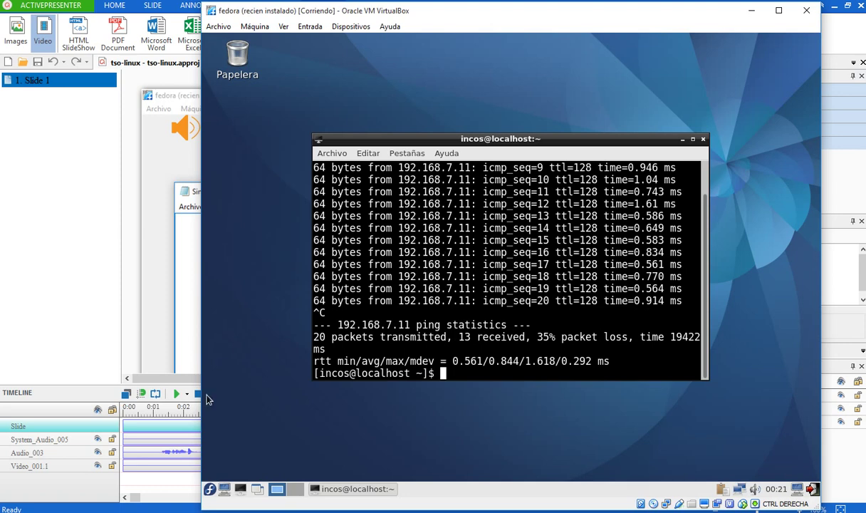
- Launch an administrator Command Prompt on the Windows host
key(super+x)
key(Up)
key(Up)
key(Down)
key(Return)
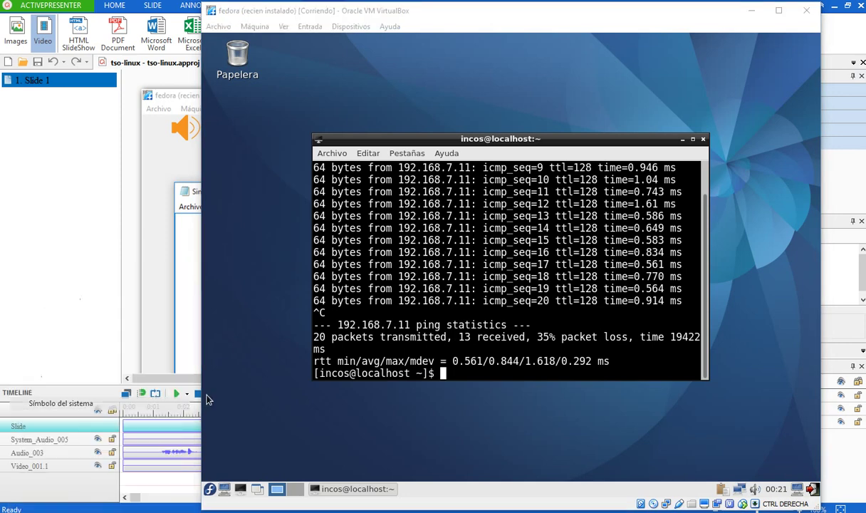
- Ping 192.168.7.12 from the host Command Prompt, then minimize it
text(ping)
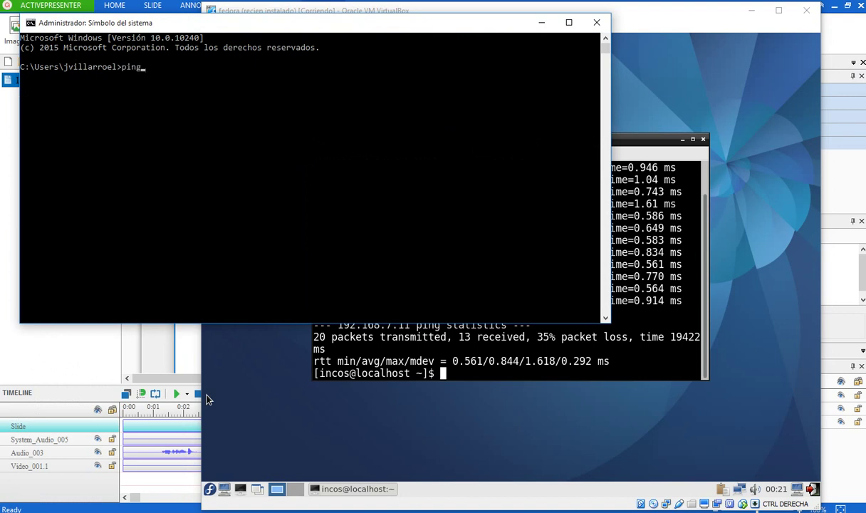
text( 1921.68)
key(BackSpace)
key(BackSpace)
key(BackSpace)
text(68.7.12)
key(Return)
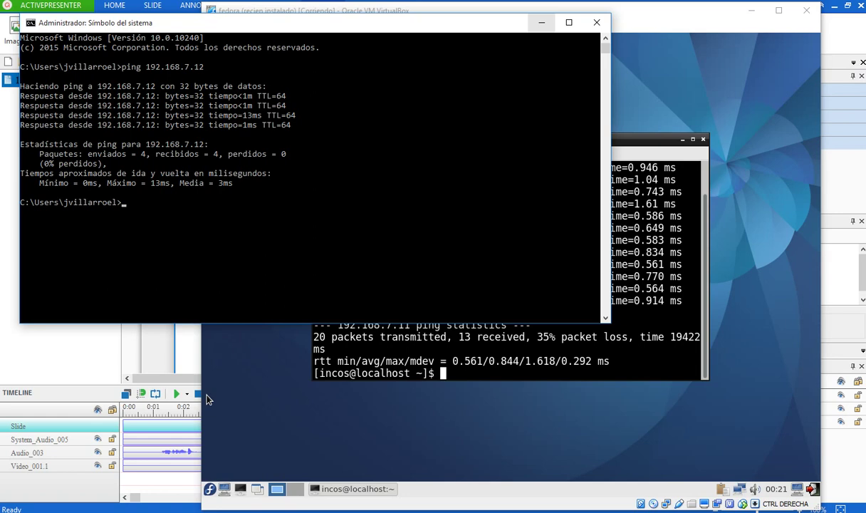
click(542, 22)
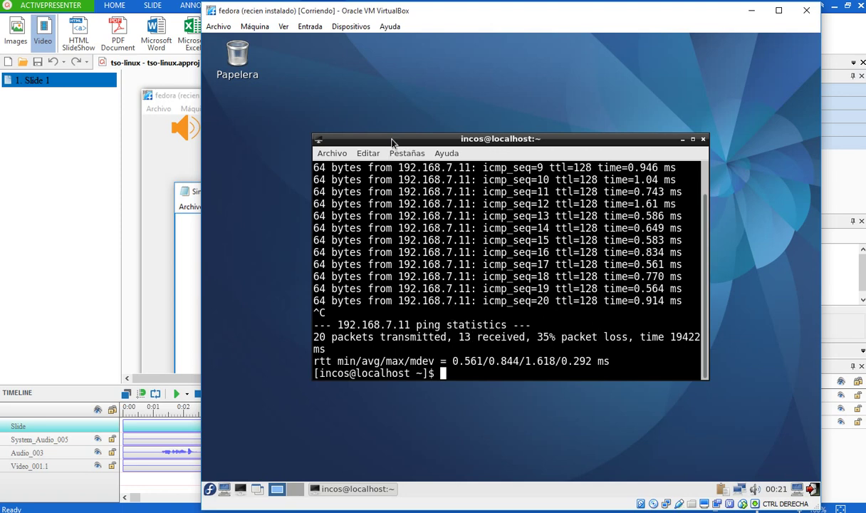
- Drag the terminal to the top-left, enlarge its window, and apply Zoom In to its text
drag(391, 139, 307, 72)
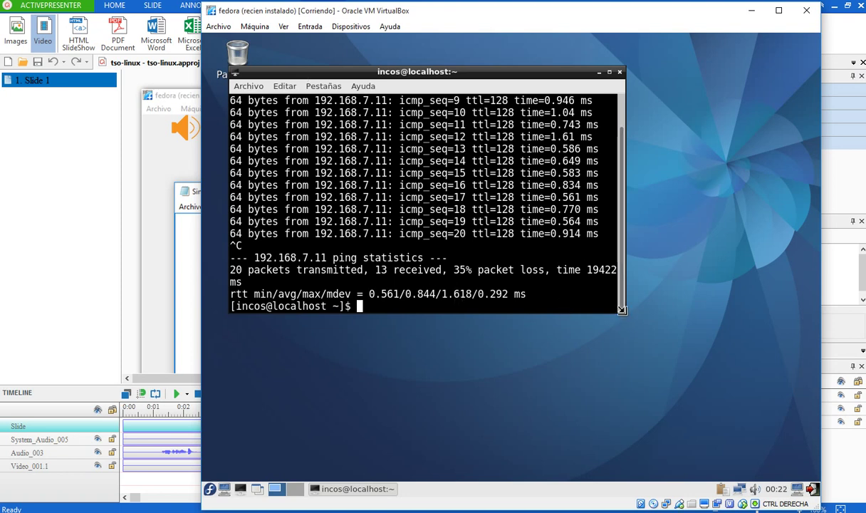
drag(625, 316, 675, 355)
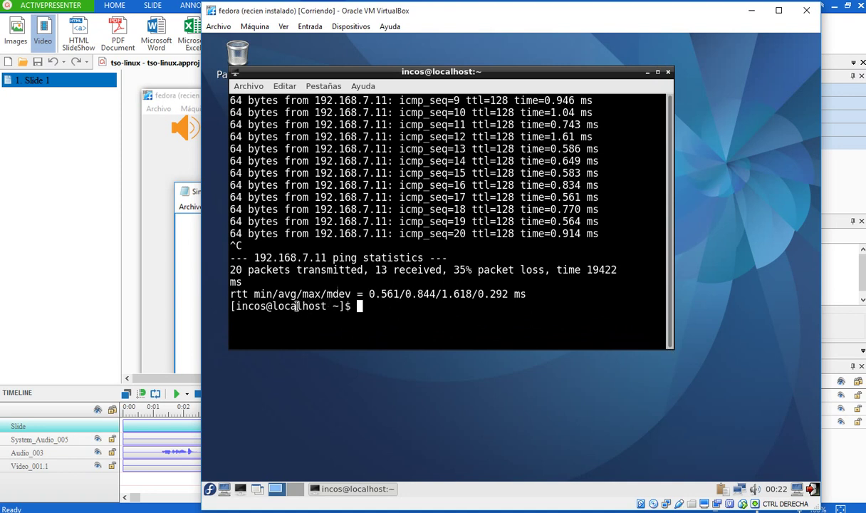
click(286, 86)
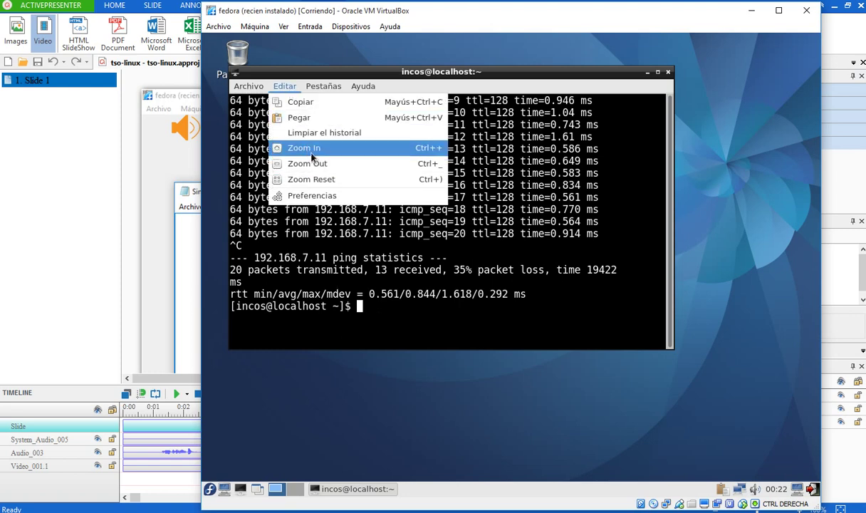
click(313, 148)
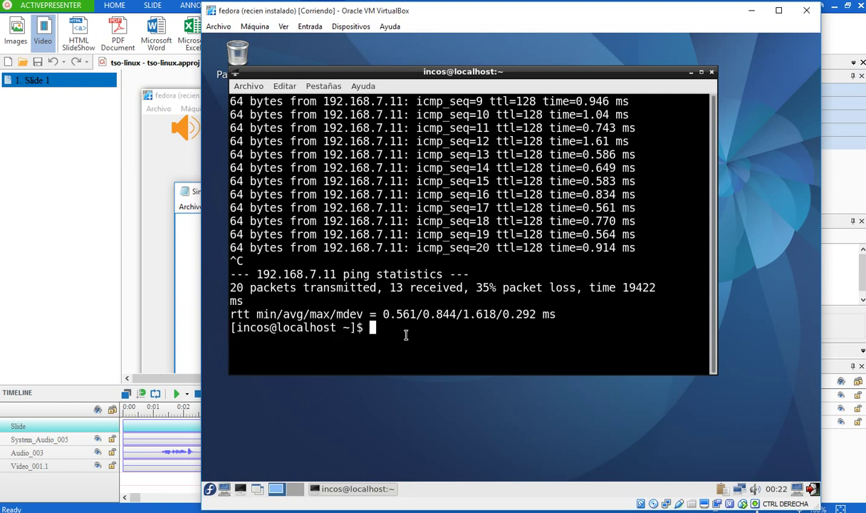
- Switch to the root account with su - and the root password
text(su)
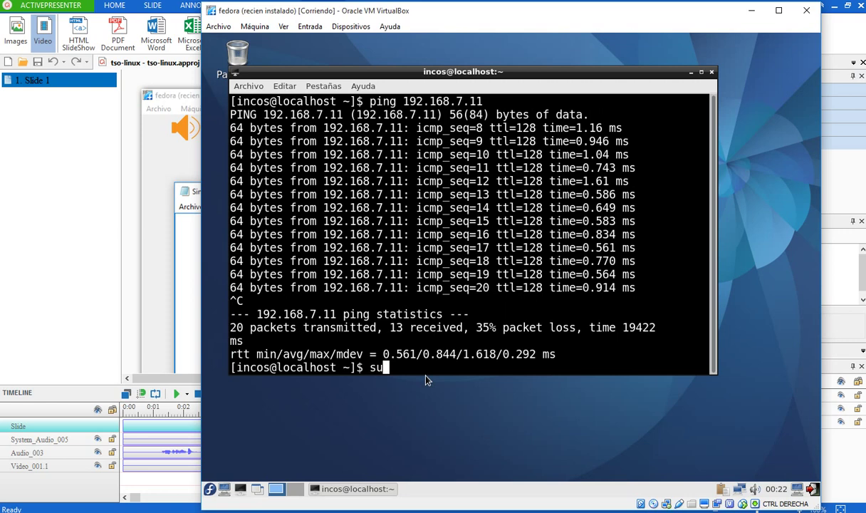
text( -)
key(Return)
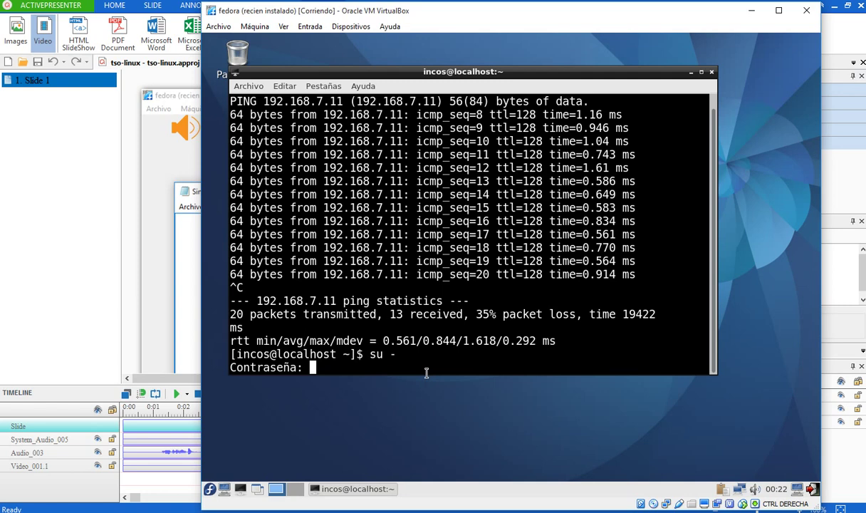
key(Return)
key(Return)
key(Return)
key(Return)
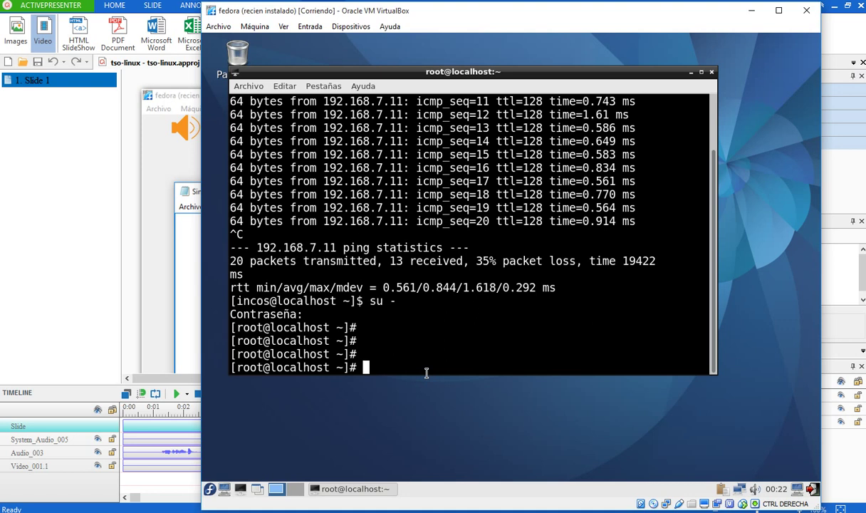
- Start the SSH server with systemctl start sshd
text(system)
key(BackSpace)
text(mctl)
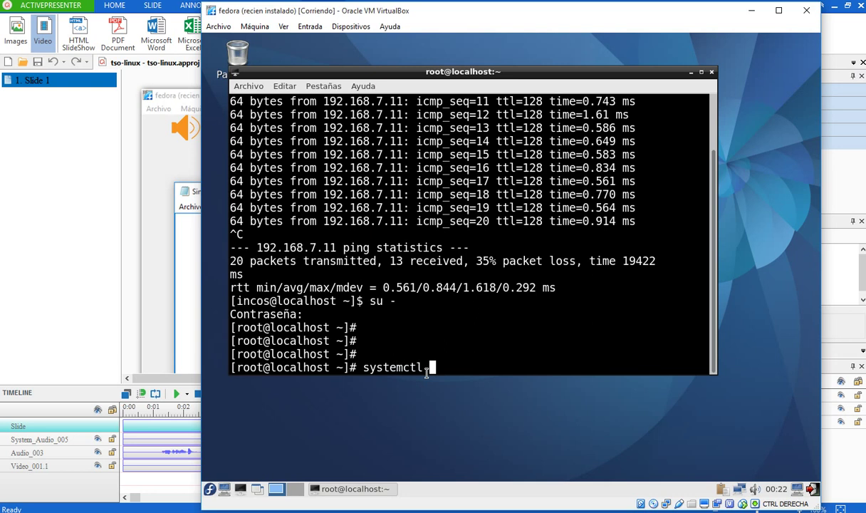
text(start sshd)
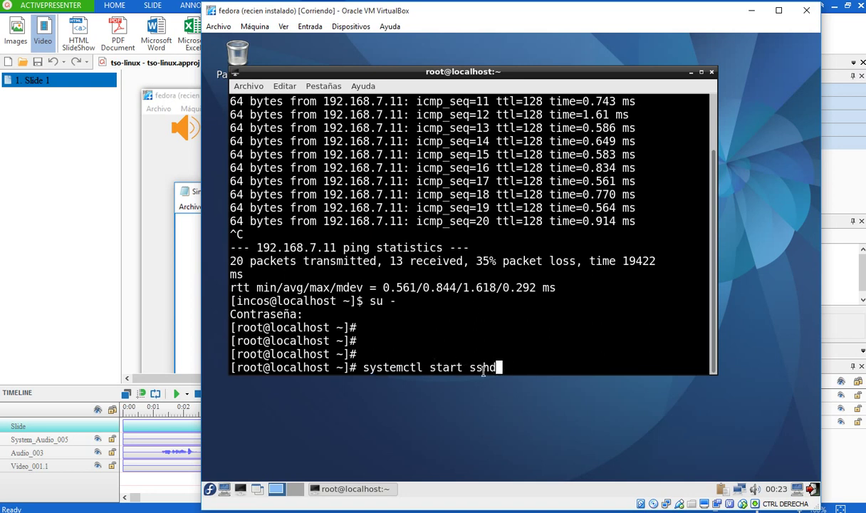
key(Return)
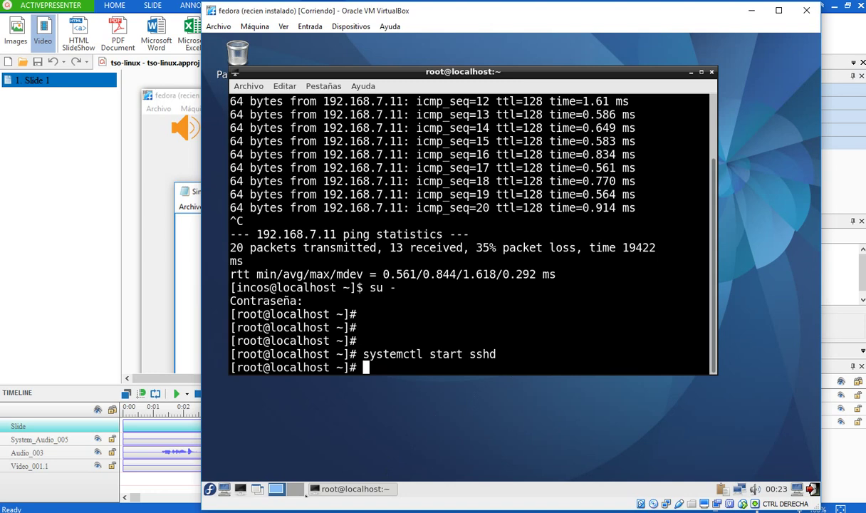
- Bring the Vídeos Explorer window forward and navigate to D:\SOFTWARE\software-traido
mouse_move(249, 511)
click(249, 470)
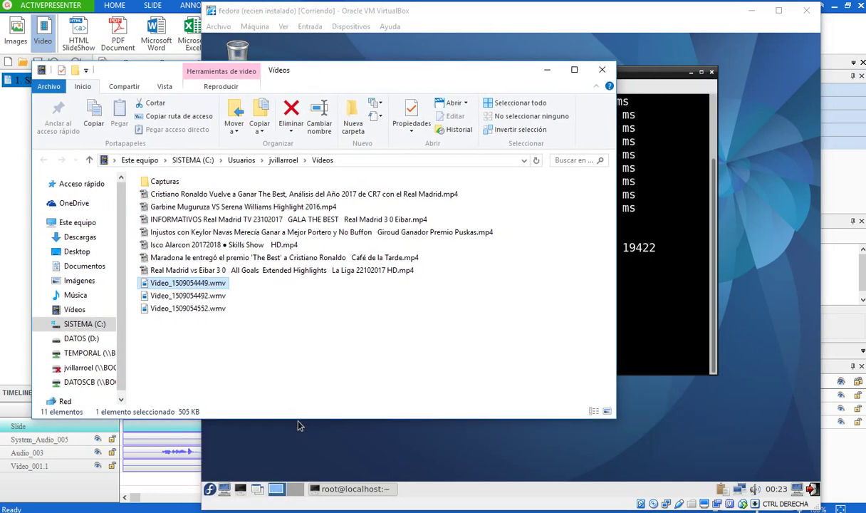
key(Down)
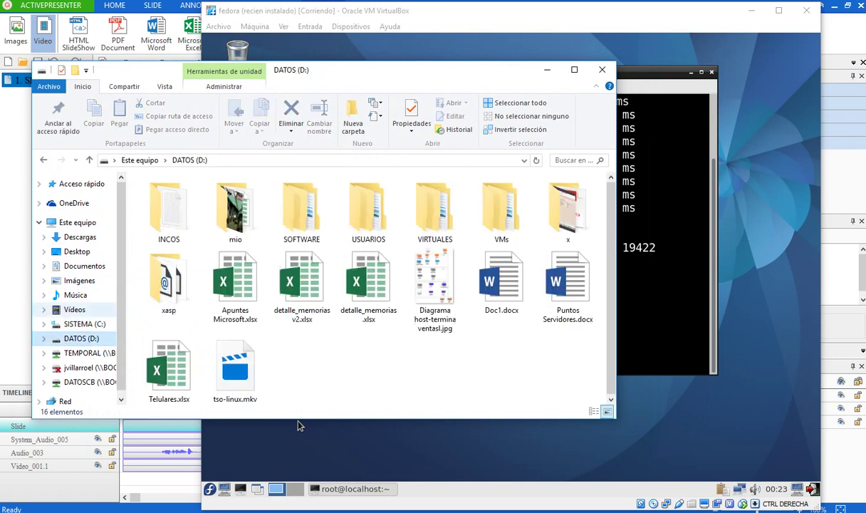
key(Right)
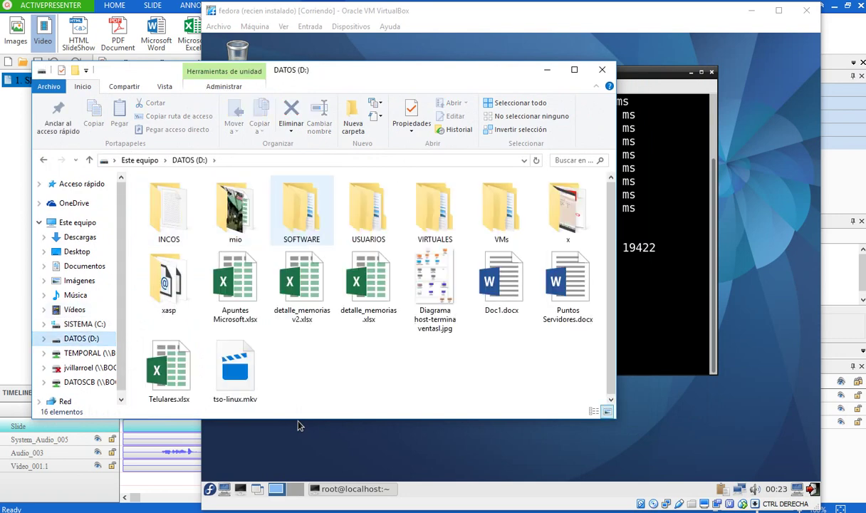
key(Return)
key(End)
key(Return)
- Open the INCOS folder and launch putty.exe
key(Down)
key(Down)
key(Down)
key(Down)
key(Down)
key(Down)
key(Down)
key(Down)
key(Down)
key(Down)
key(Down)
key(Down)
key(Down)
key(Down)
key(Down)
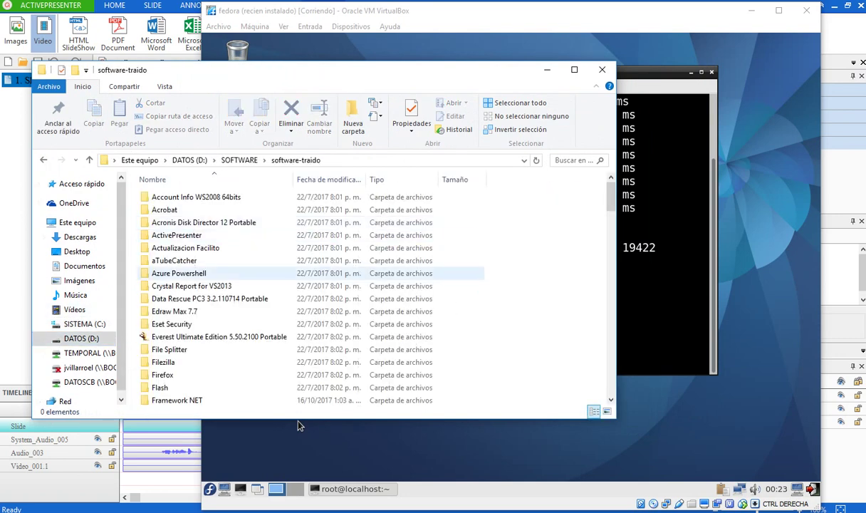
key(Down)
key(Down)
key(Down)
key(Down)
key(Down)
key(Down)
key(Down)
key(Down)
key(Down)
key(Down)
key(Down)
key(Down)
key(Down)
key(Down)
key(Down)
key(Down)
key(Down)
key(Down)
key(Down)
key(Down)
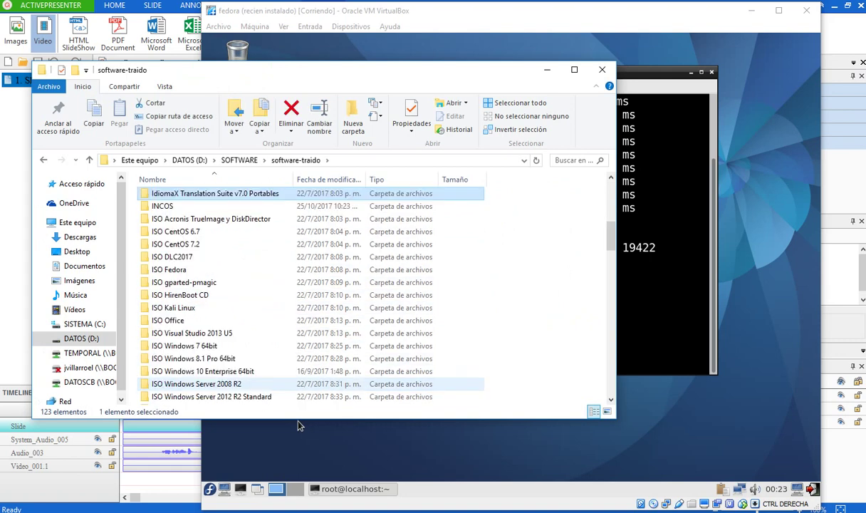
key(Up)
key(Up)
key(Up)
key(Up)
key(Up)
key(Up)
key(Up)
key(Up)
key(Up)
key(Up)
key(Up)
key(Up)
key(Up)
key(Down)
key(Return)
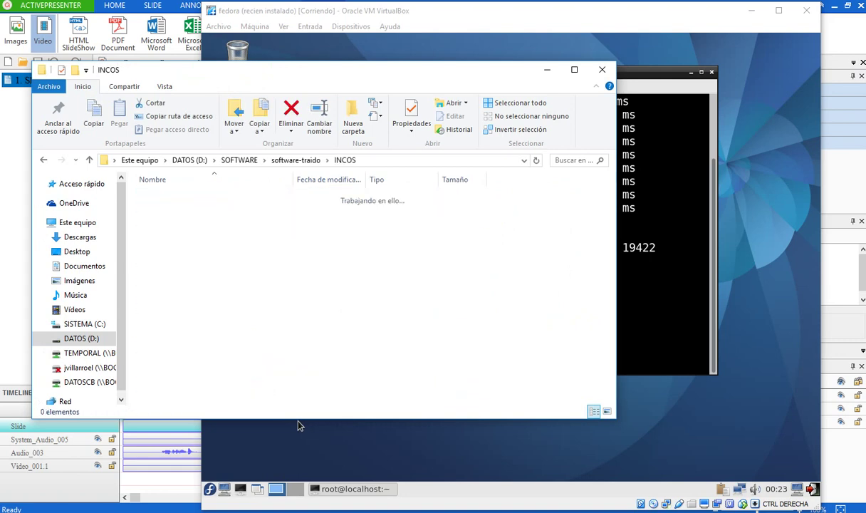
key(Down)
key(Down)
key(Down)
key(Down)
key(Down)
key(Down)
key(Down)
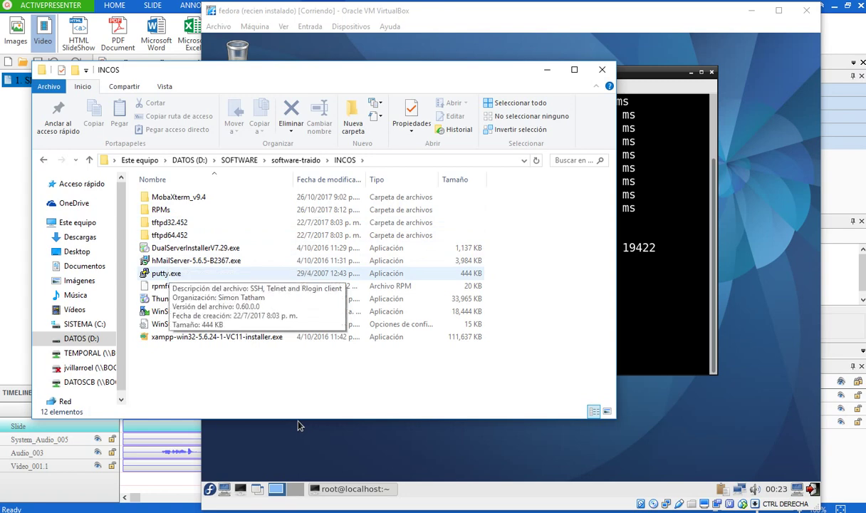
key(Return)
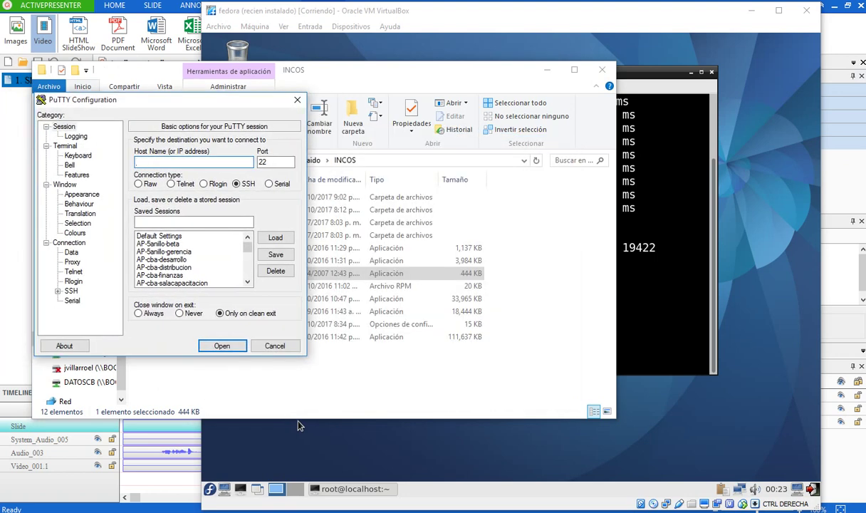
- Connect PuTTY over SSH to 192.168.7.12, trusting the server's changed host key
text(192.168.7.12)
key(Tab)
key(Tab)
key(Tab)
key(ctrl+a)
key(Return)
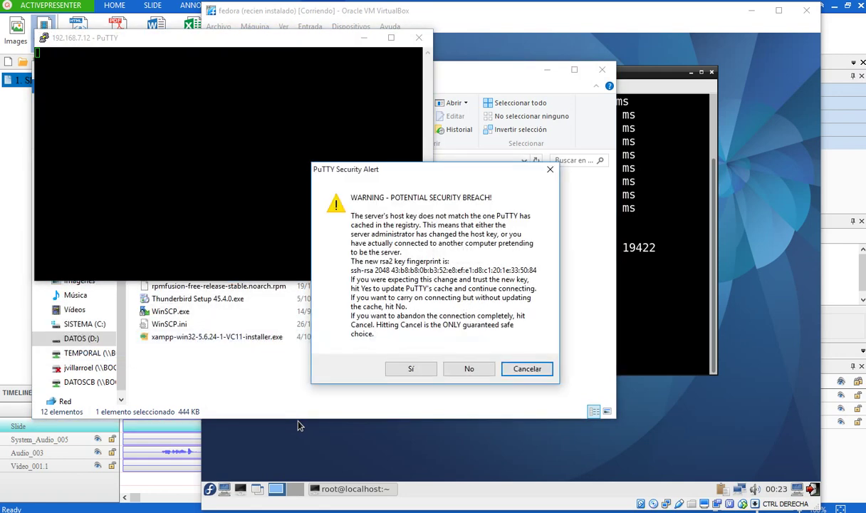
key(Left)
key(Left)
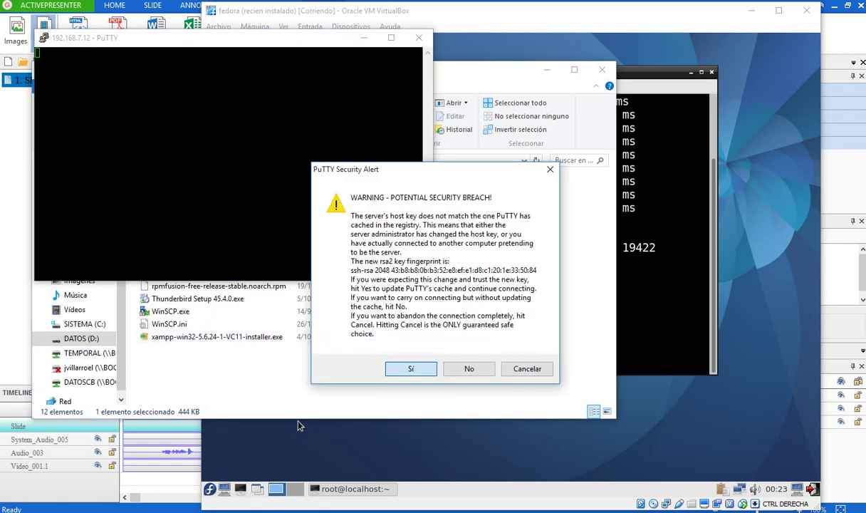
key(Return)
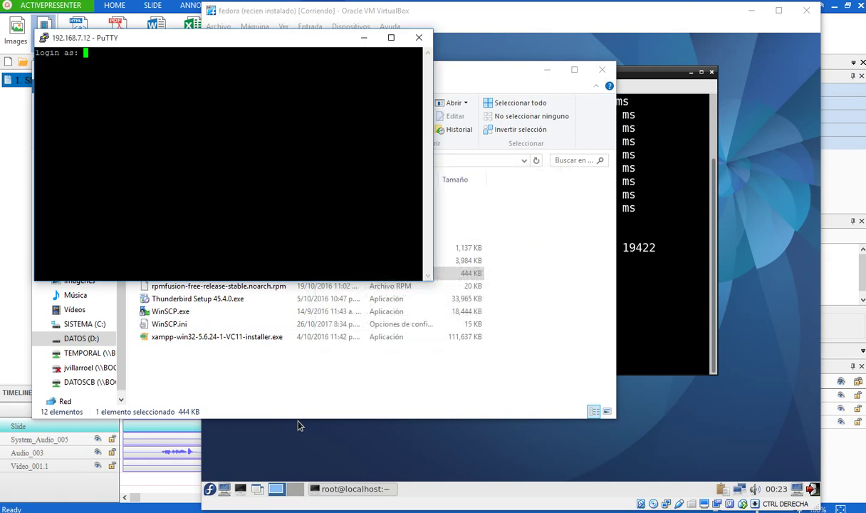
key(super)
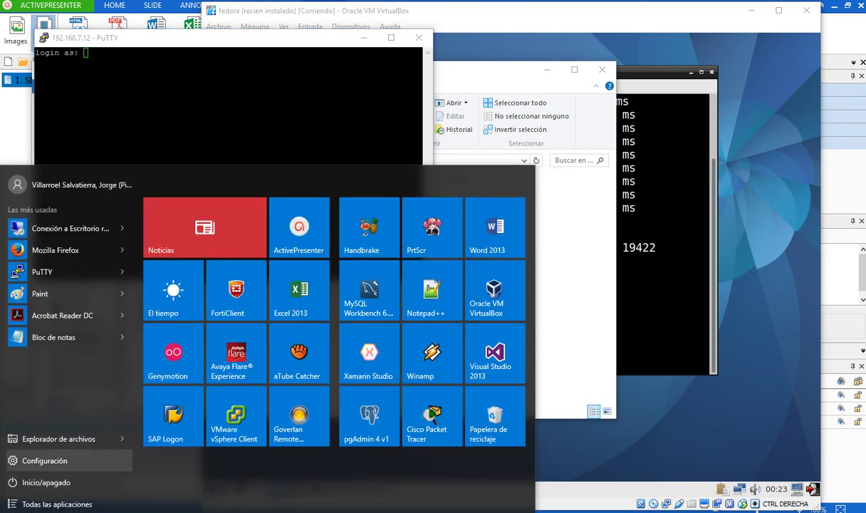
- Launch Lupa from Accesibilidad de Windows and magnify the screen to 200%
click(50, 505)
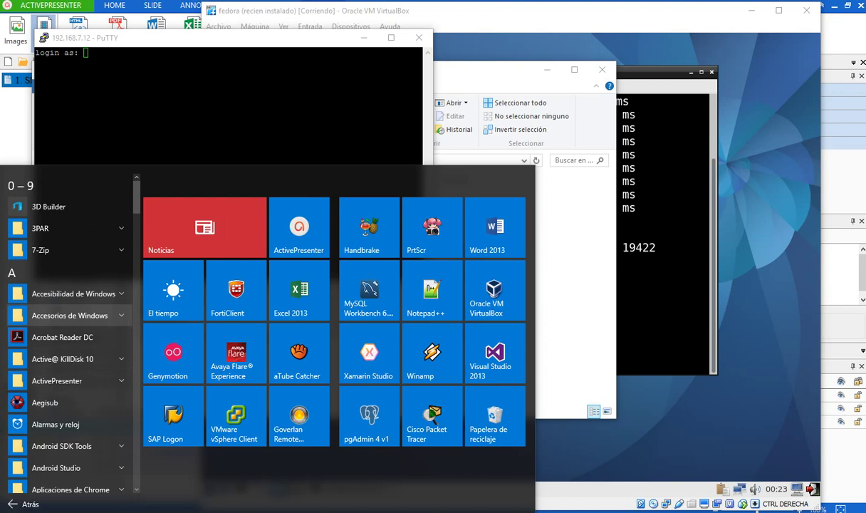
click(72, 294)
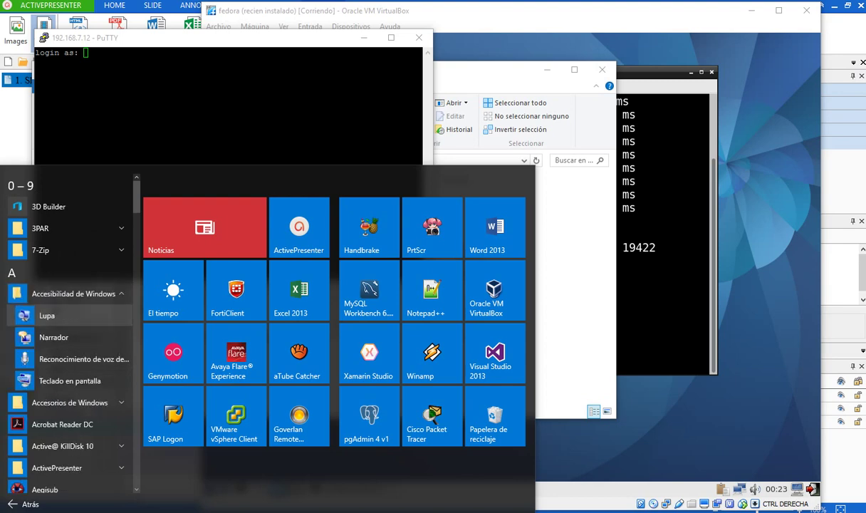
click(46, 315)
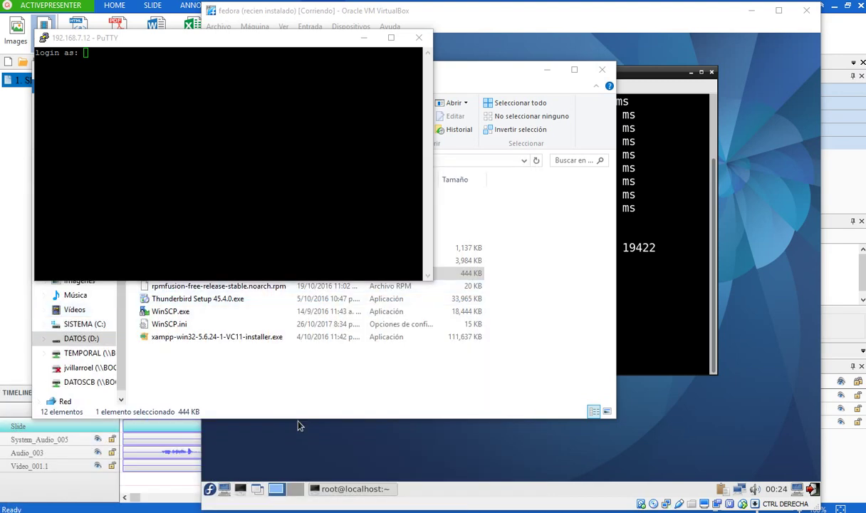
click(267, 382)
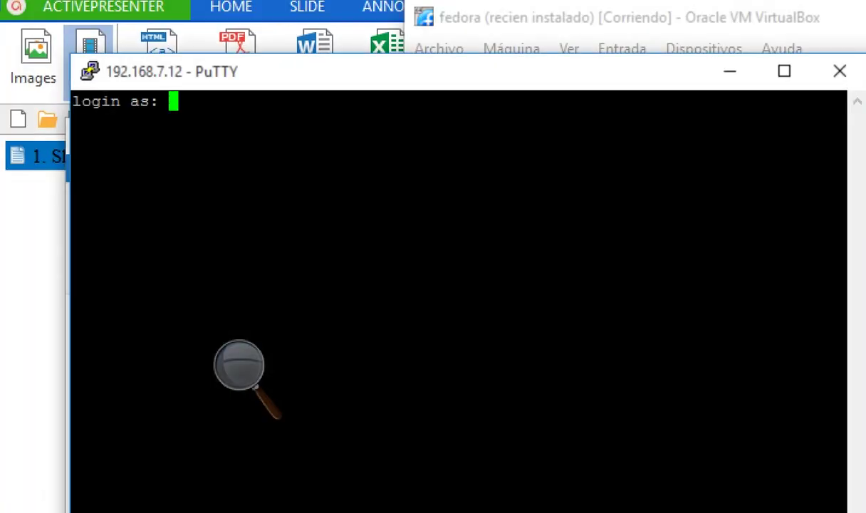
- Log in to the Fedora guest as the regular user and move PuTTY up-left
text(incos)
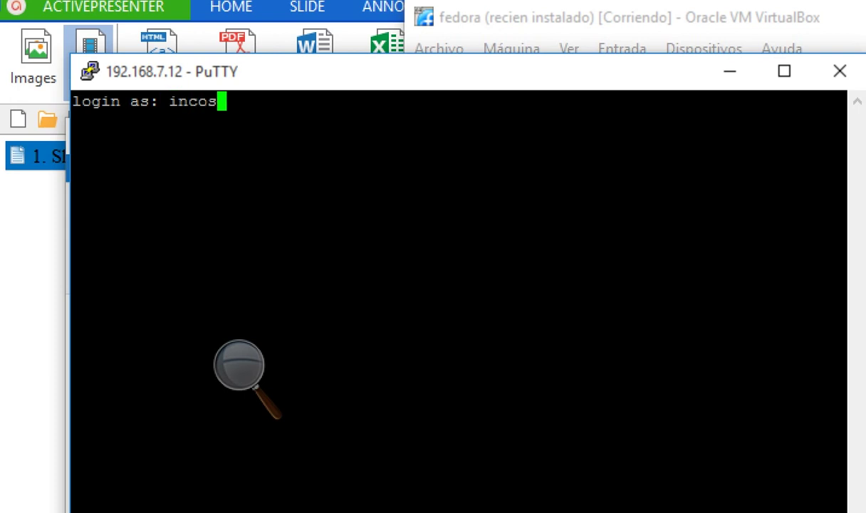
key(Return)
key(Return)
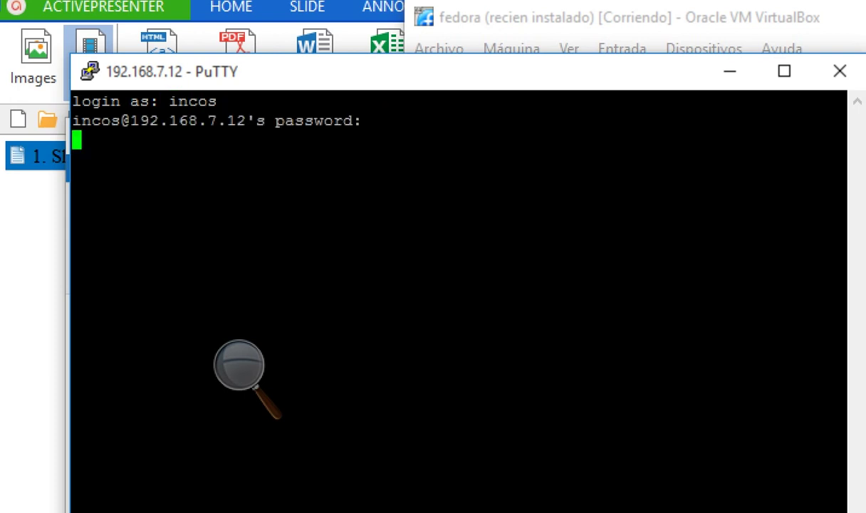
key(Return)
key(Return)
key(Return)
key(Return)
key(Return)
key(Return)
key(Return)
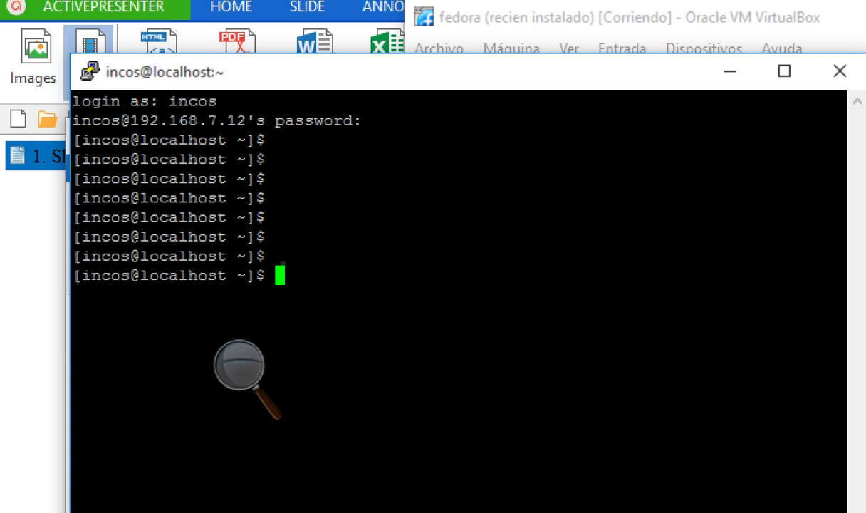
key(Return)
drag(427, 72, 400, 36)
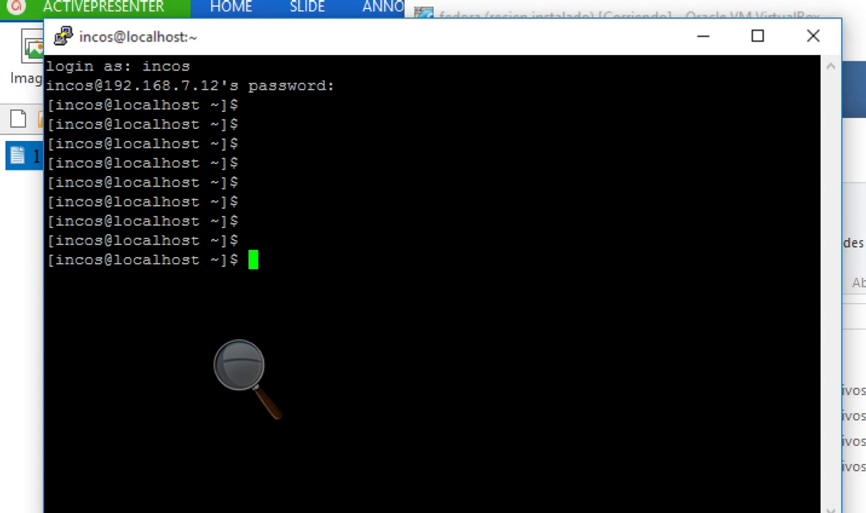
- List the home folder in long format with ls -l
text(l -)
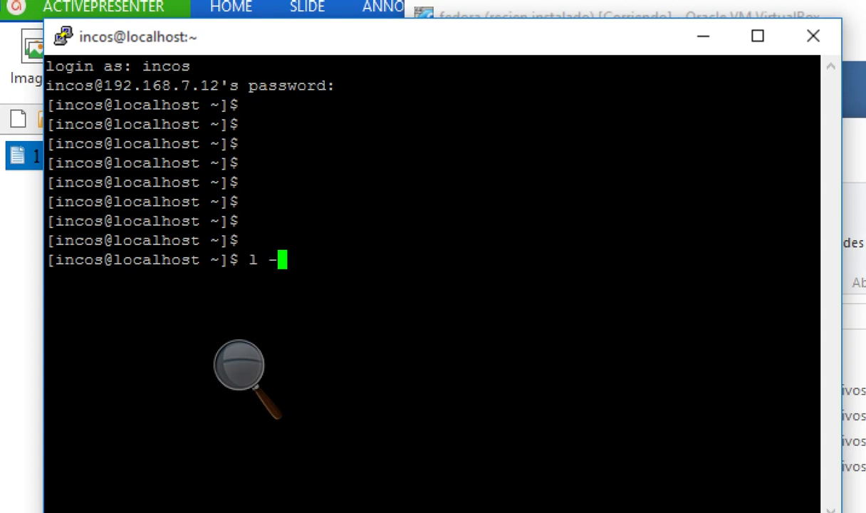
key(BackSpace)
key(BackSpace)
text(s -l)
key(Return)
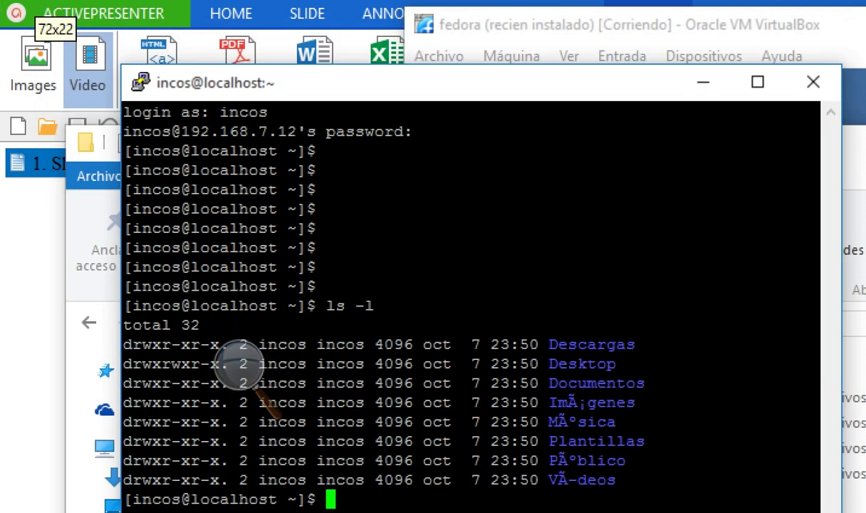
- Move PuTTY further aside and set the Magnifier back to 100%
drag(427, 123, 303, 19)
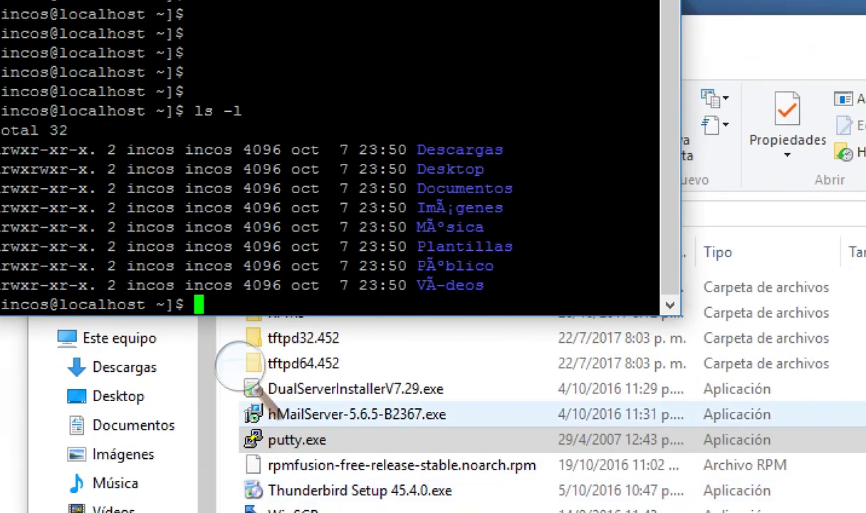
click(239, 364)
click(232, 381)
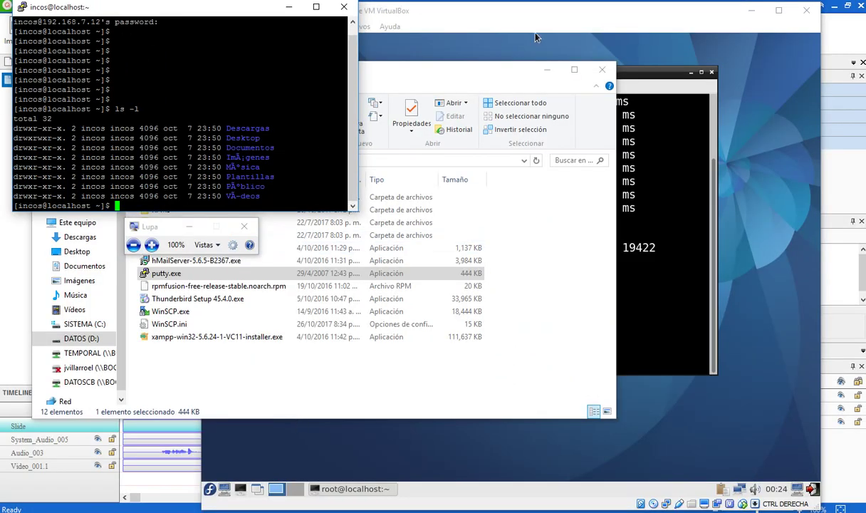
- Review the Fedora guest's root terminal, then switch through PuTTY to the INCOS Explorer window
click(508, 31)
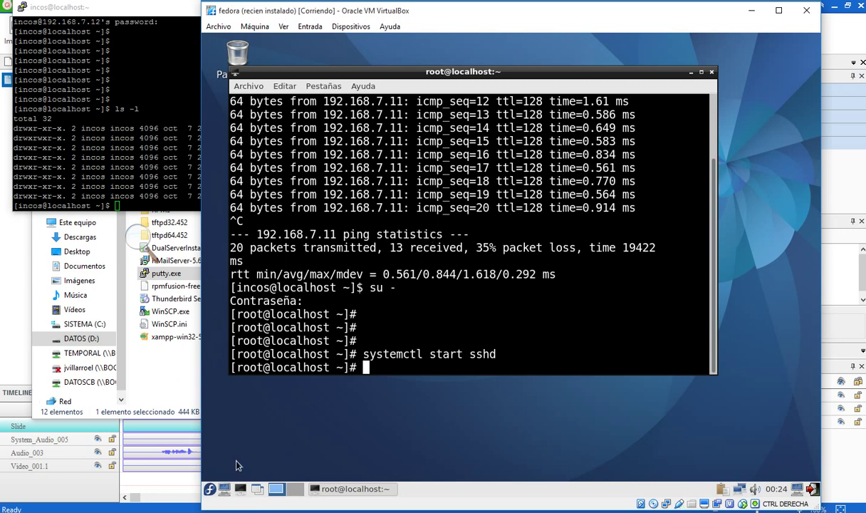
key(alt+Tab)
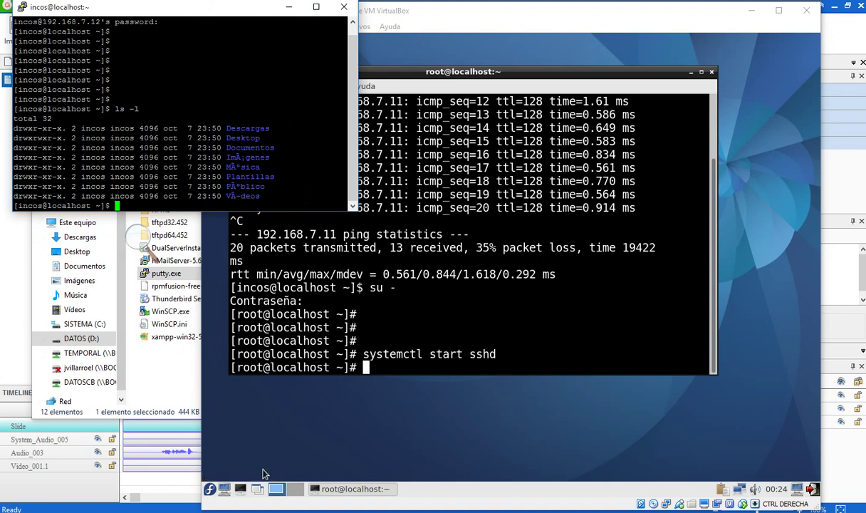
key(alt+Tab)
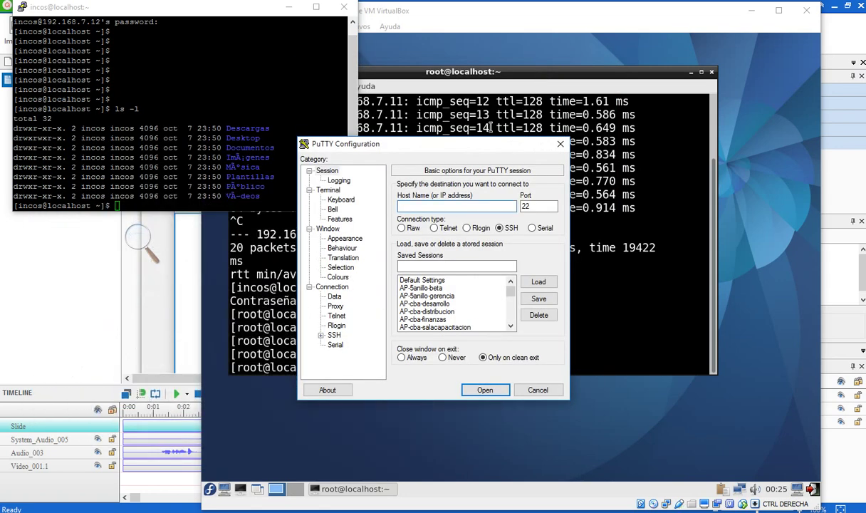
- Open an SSH session to 192.168.7.12 logged in as root, then check the guest terminal
text(192.168.7.12)
key(Return)
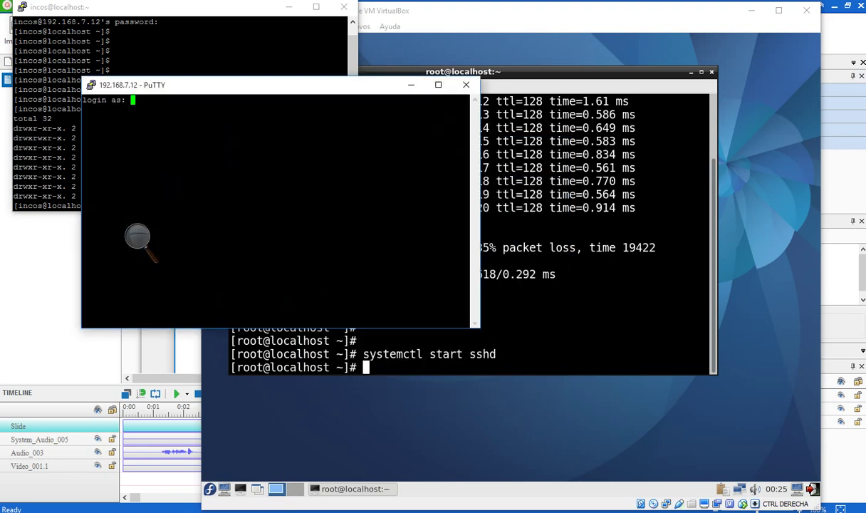
text(root)
key(Return)
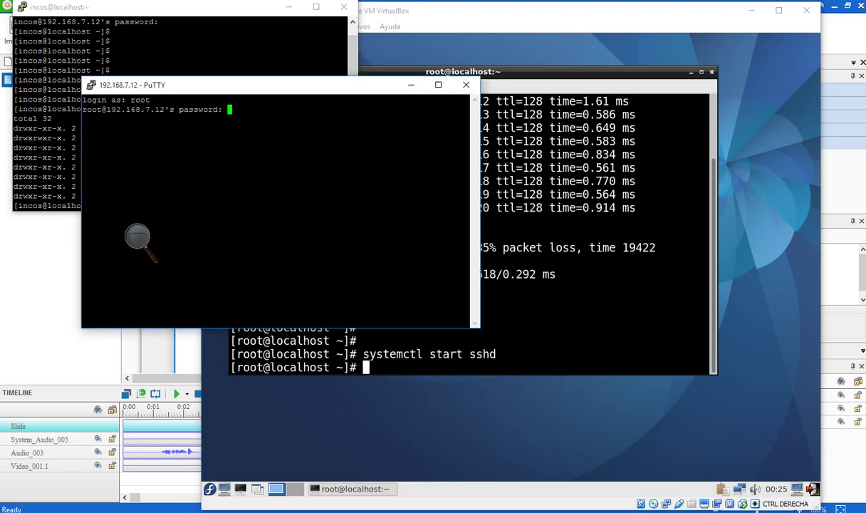
key(Return)
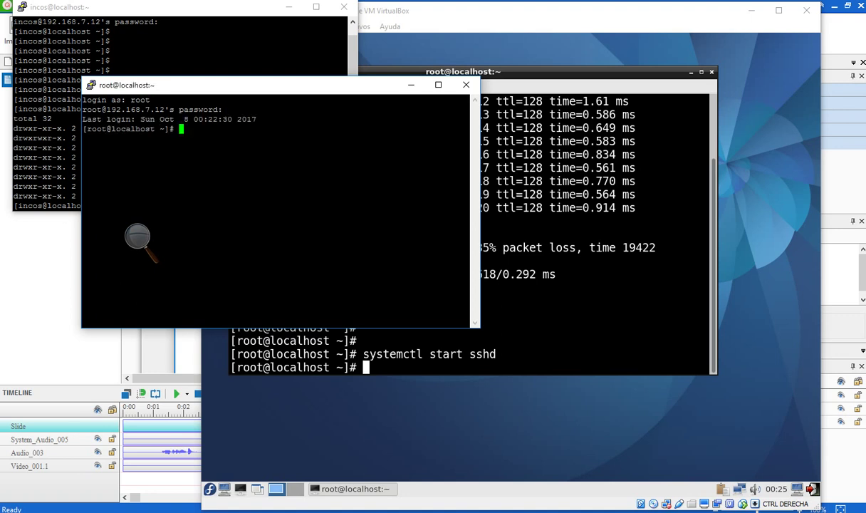
key(Return)
key(Return)
key(Return)
key(Return)
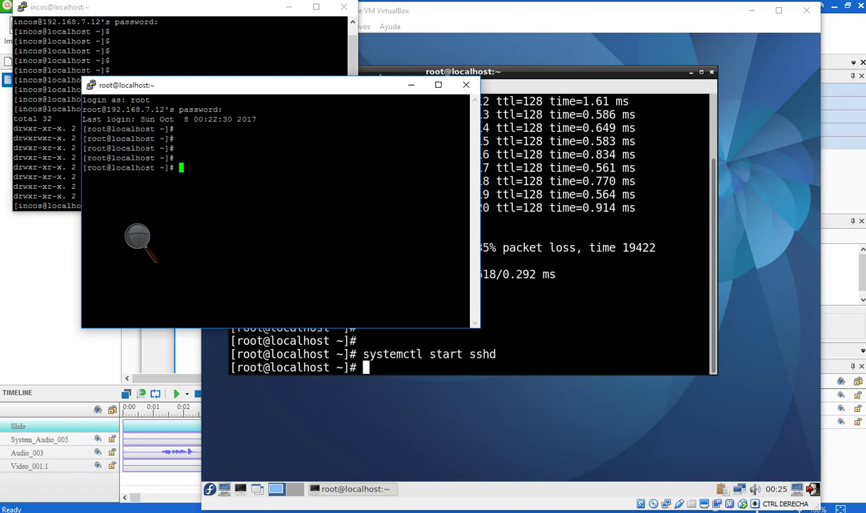
drag(249, 85, 174, 217)
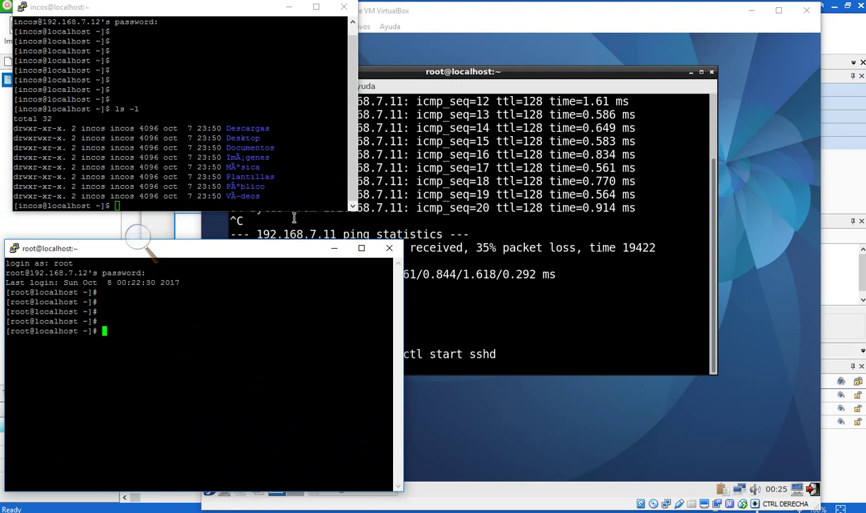
click(560, 170)
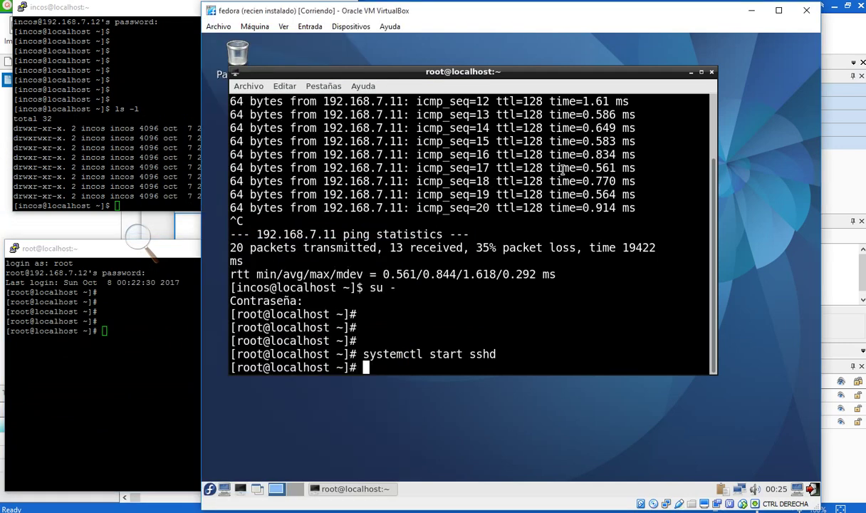
key(Return)
key(Return)
key(Return)
key(Return)
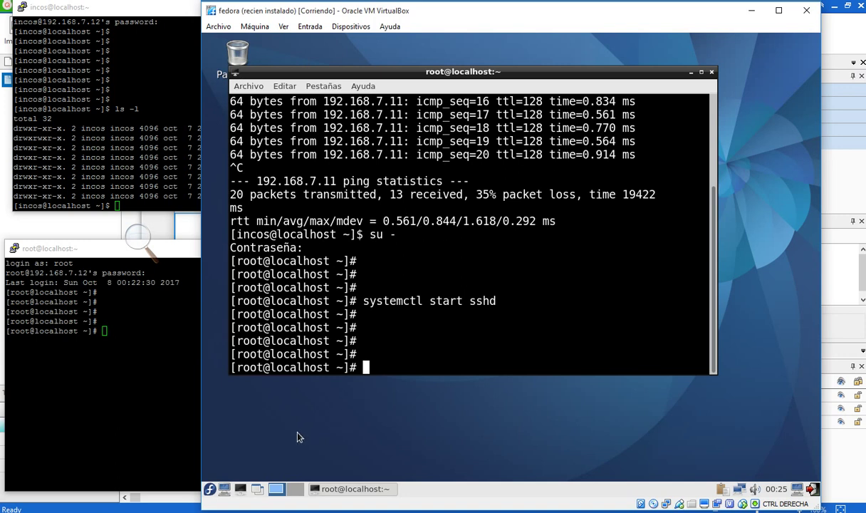
- Exit both the root and regular-user PuTTY sessions
click(199, 421)
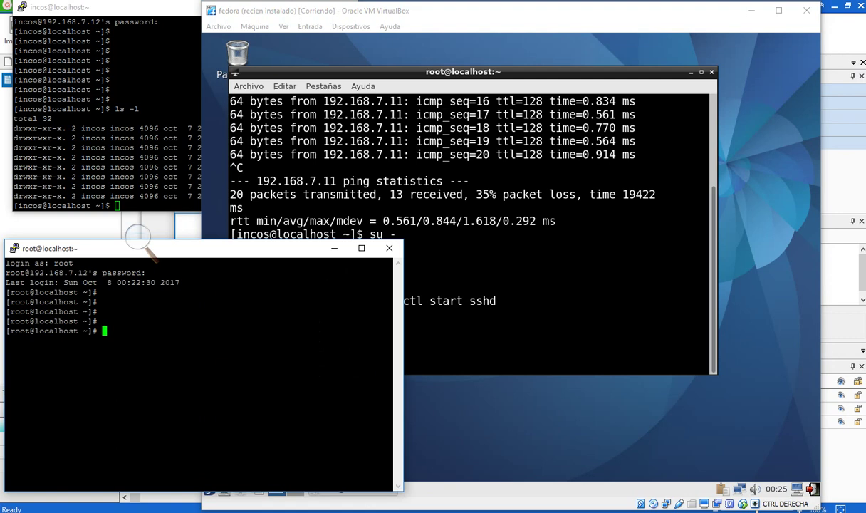
text(exit)
key(Return)
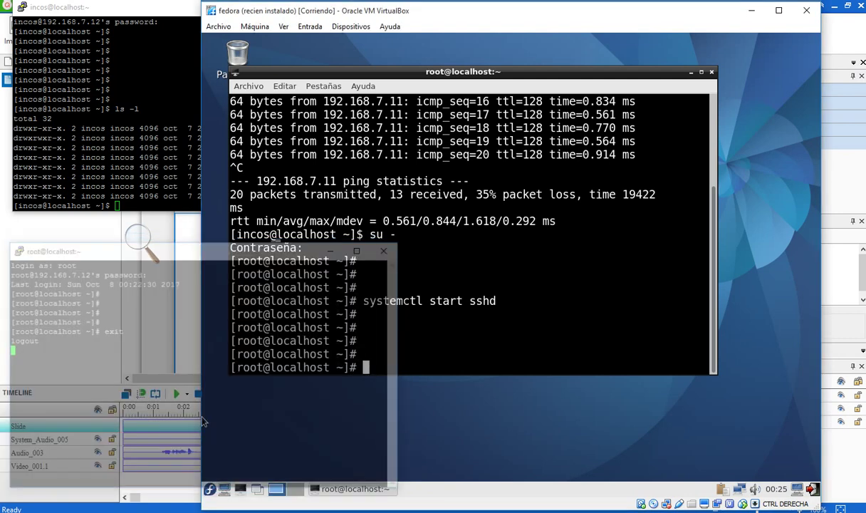
click(202, 421)
text(exit)
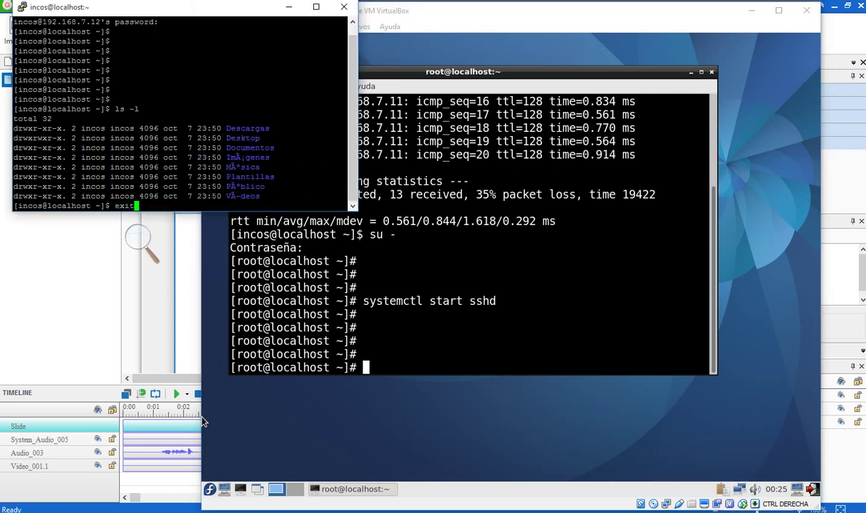
key(Return)
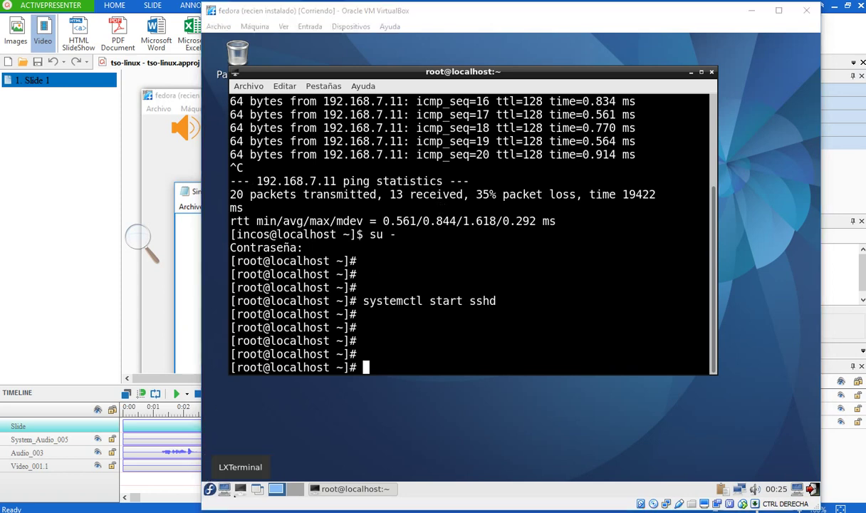
- Bring the INCOS Explorer window forward and magnify the screen to 200%
key(alt+Tab)
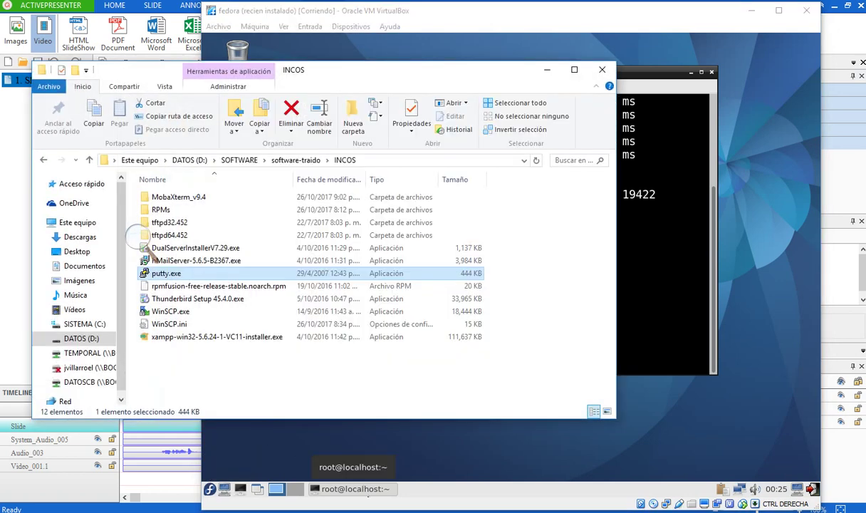
key(super+plus)
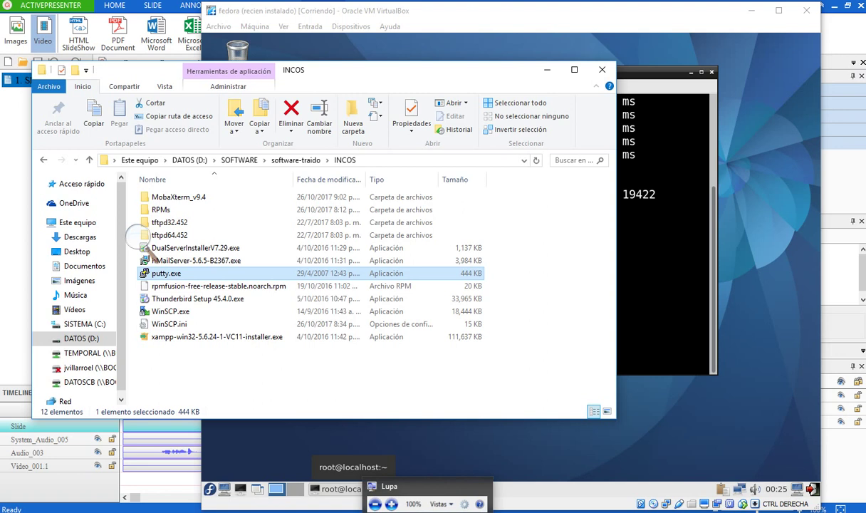
click(137, 242)
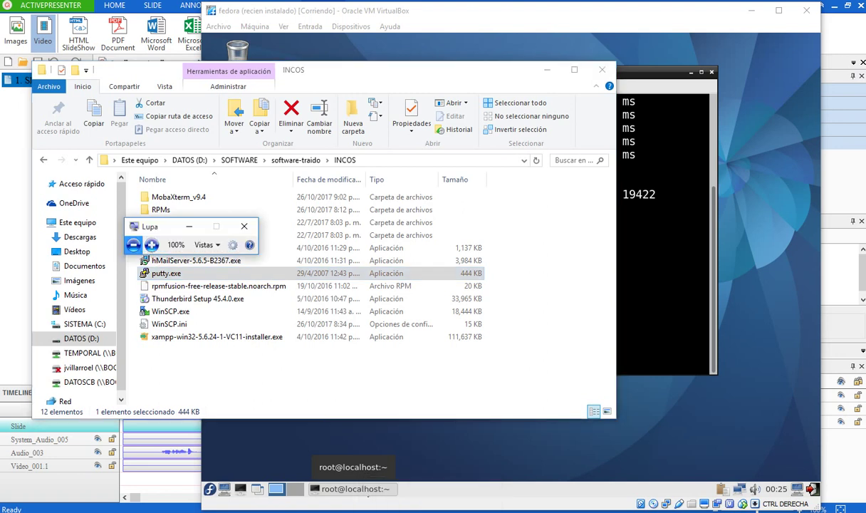
click(151, 245)
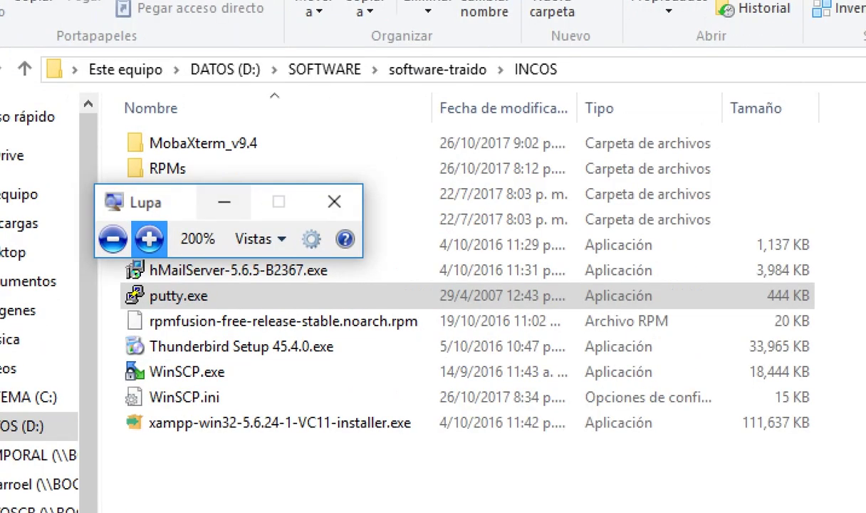
- Run WinSCP.exe from the INCOS software folder
click(167, 168)
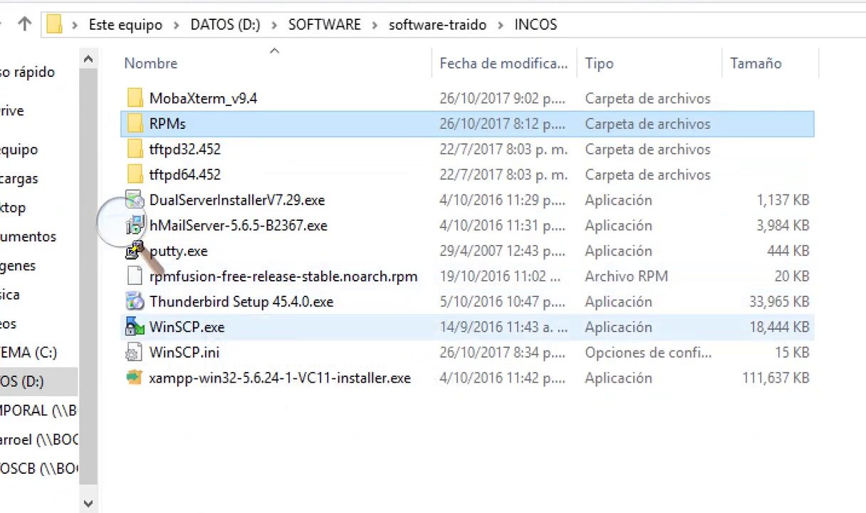
click(186, 327)
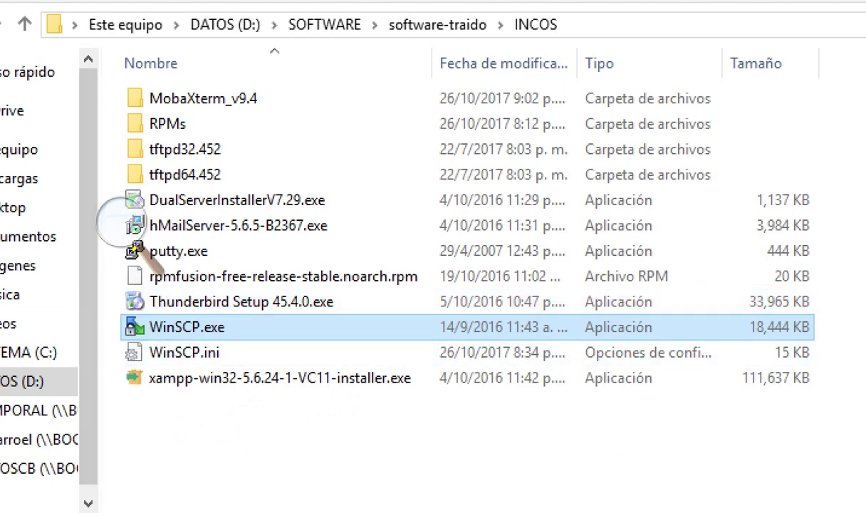
key(Return)
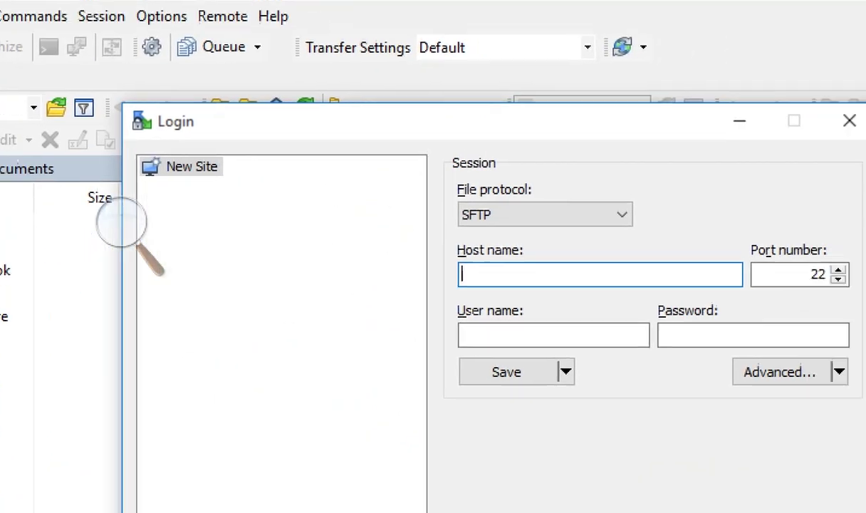
- Log in over SFTP to 192.168.7.12 as root, accepting the updated host key
click(542, 217)
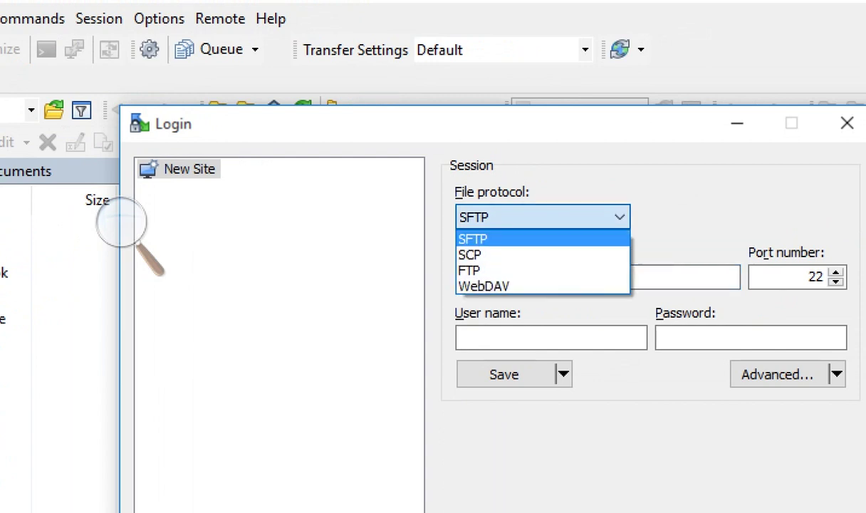
key(Return)
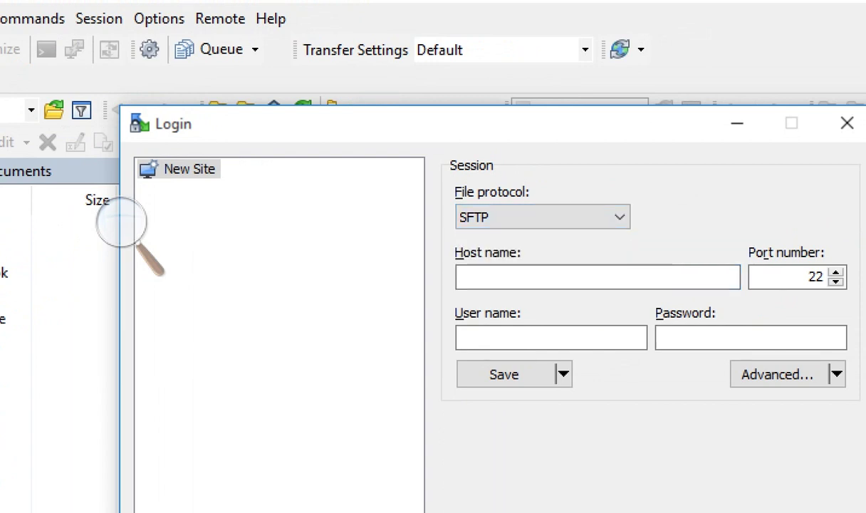
click(598, 277)
text(192.168)
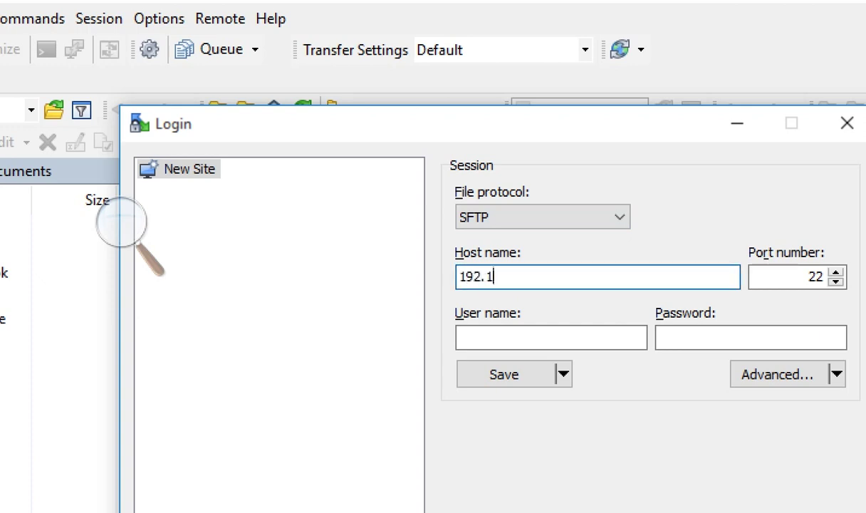
text(.7.12)
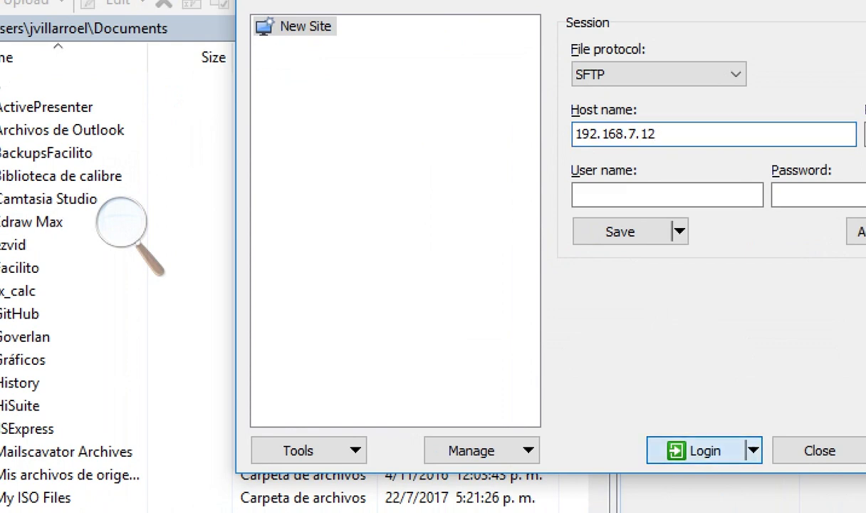
key(Return)
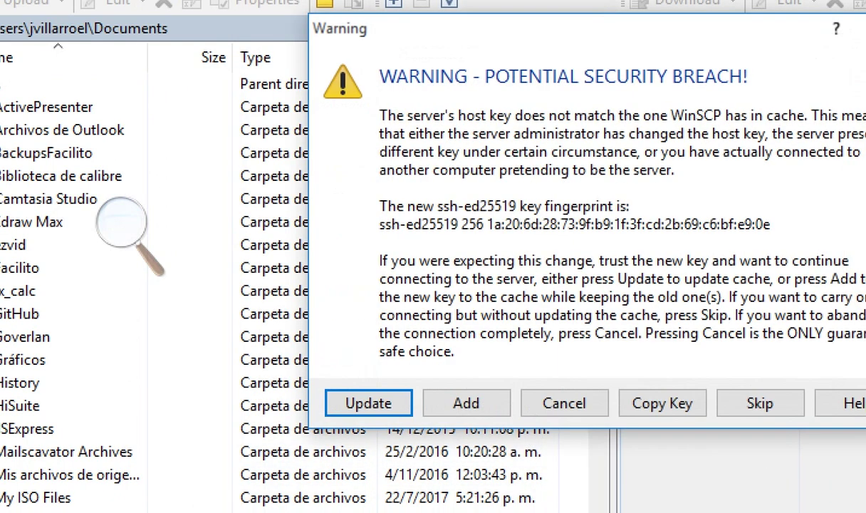
key(Return)
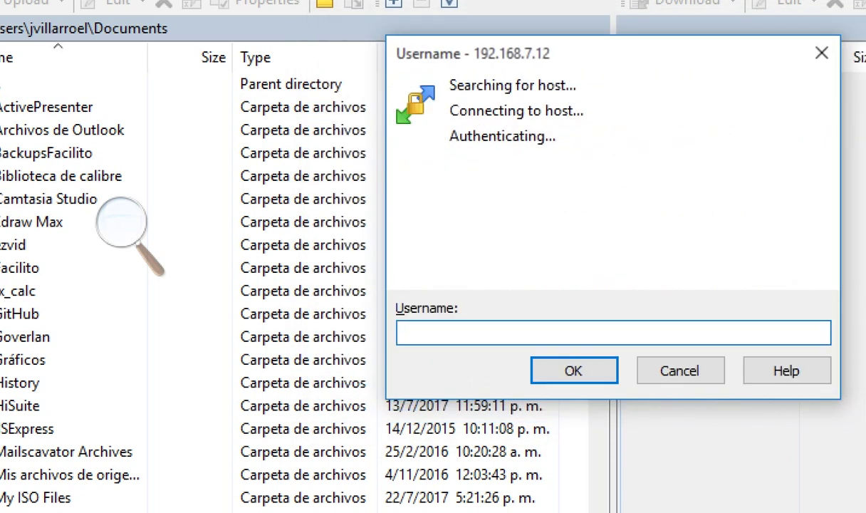
text(root)
key(Return)
text(*******)
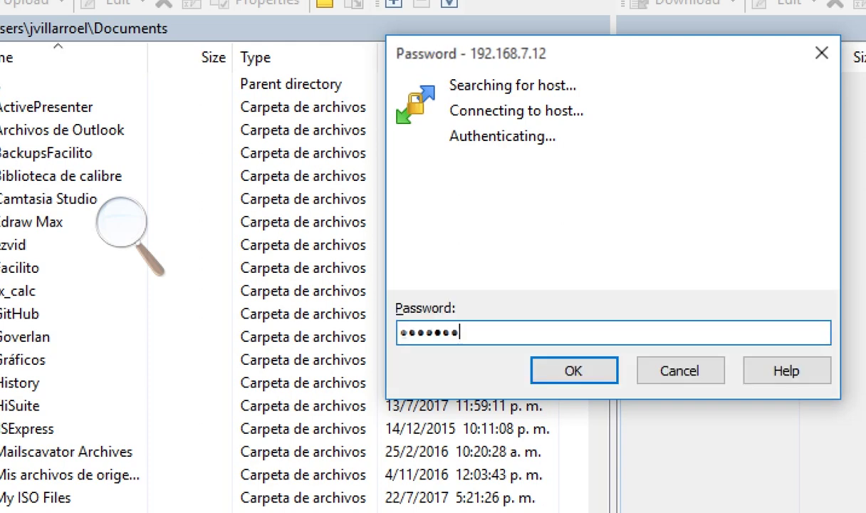
key(Return)
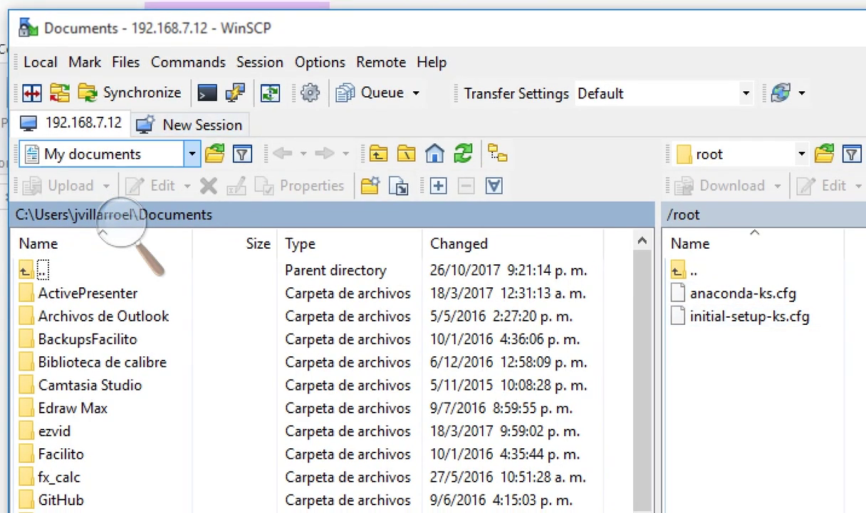
- Open the local RPMs folder on drive D: DATOS
key(alt+Down)
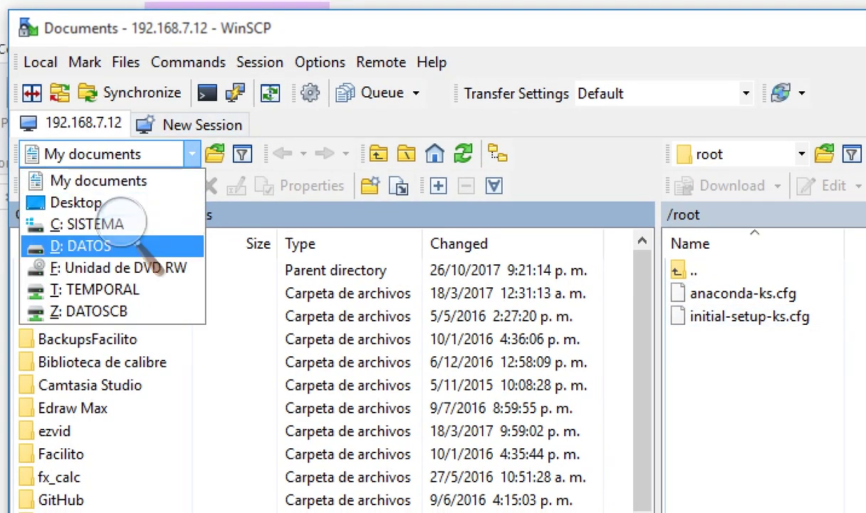
key(Return)
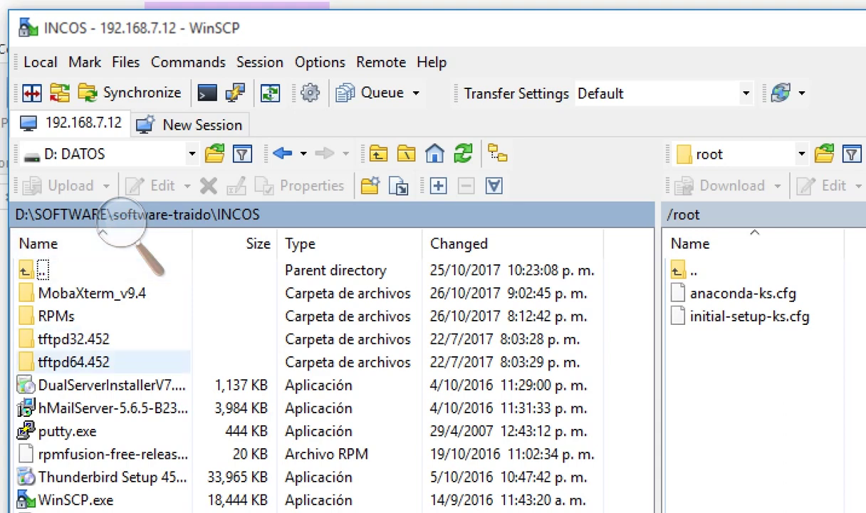
key(Return)
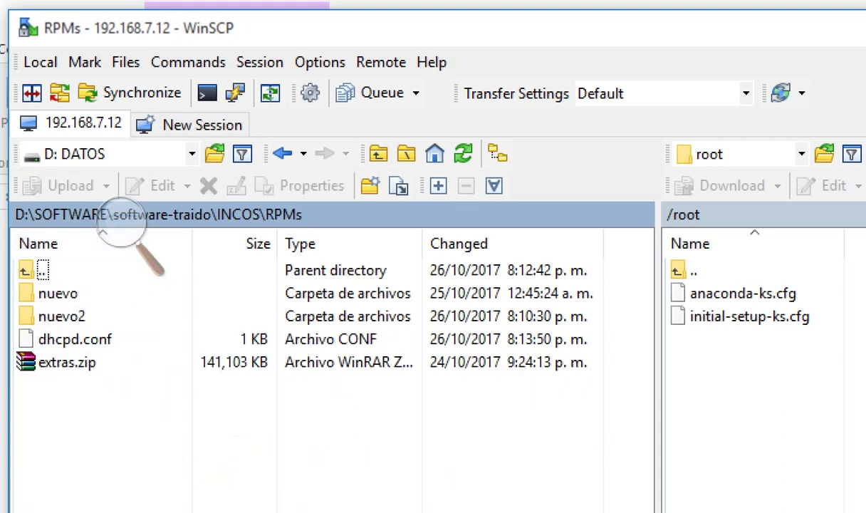
- Upload the local nuevo folder to /root on the VM, then request closing WinSCP
key(Down)
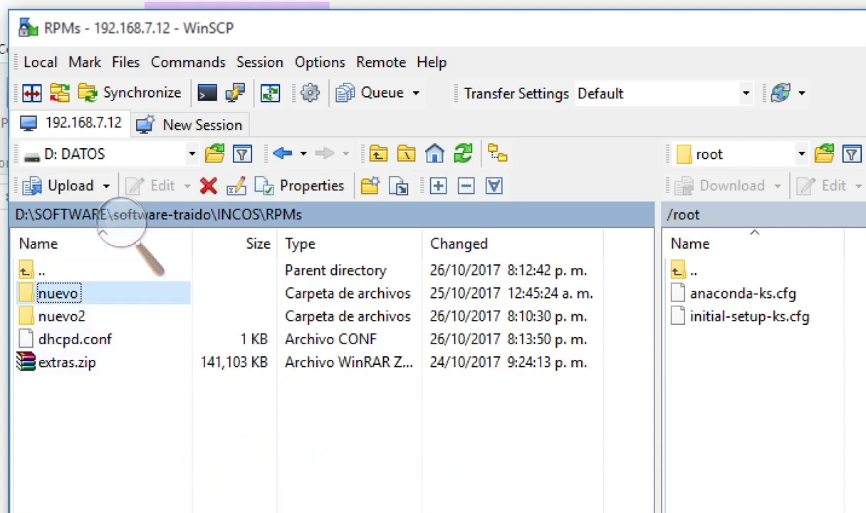
key(F5)
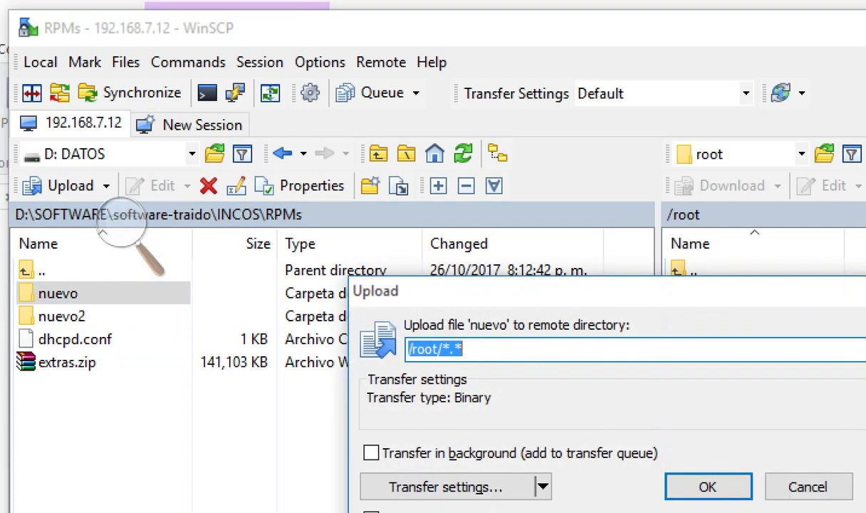
key(Escape)
key(F5)
key(Escape)
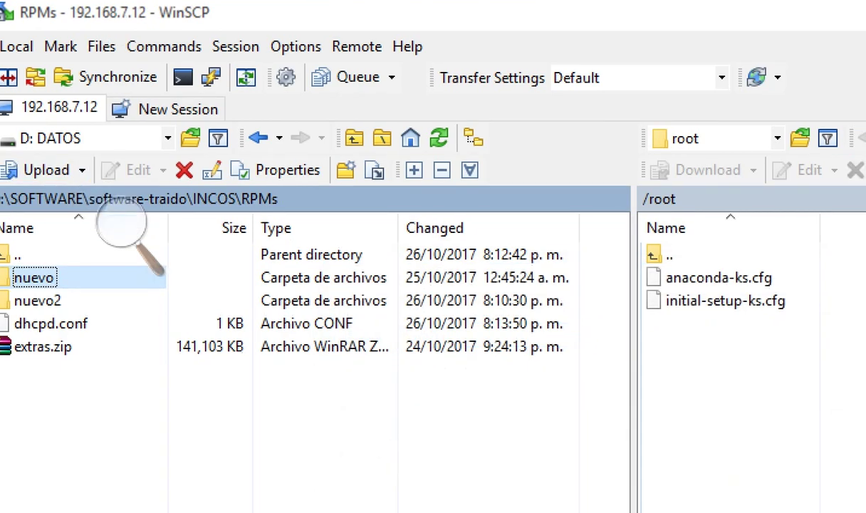
key(F5)
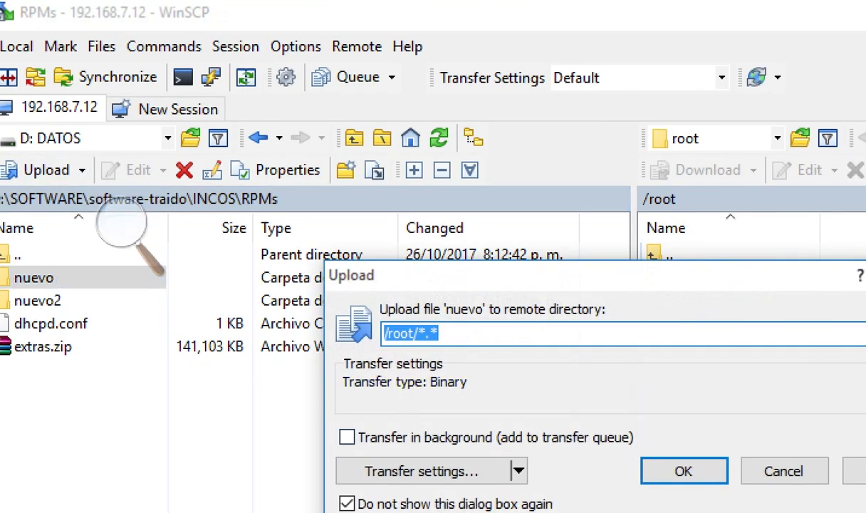
key(Escape)
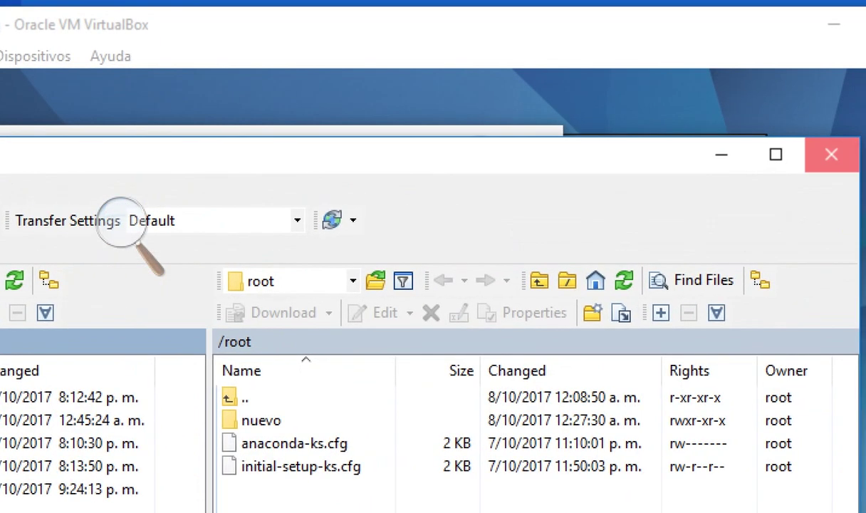
key(alt+F4)
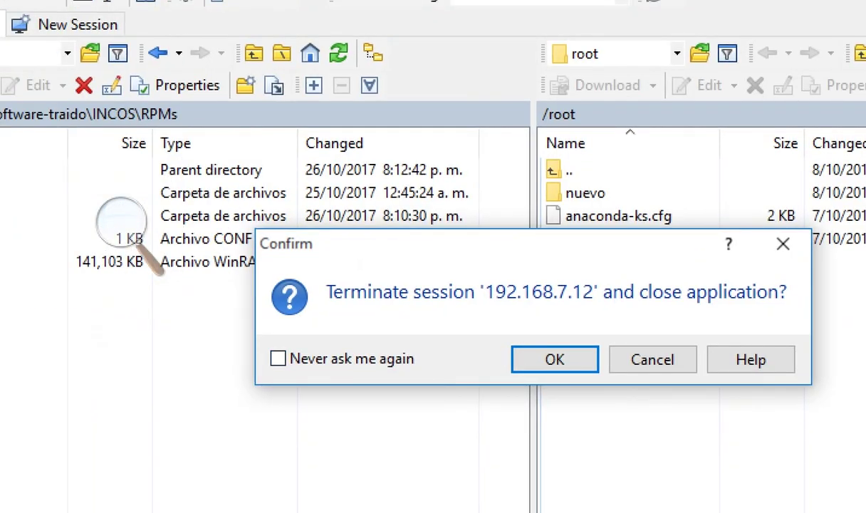
- Close WinSCP and list root's home folder with ls in the Fedora terminal
key(Return)
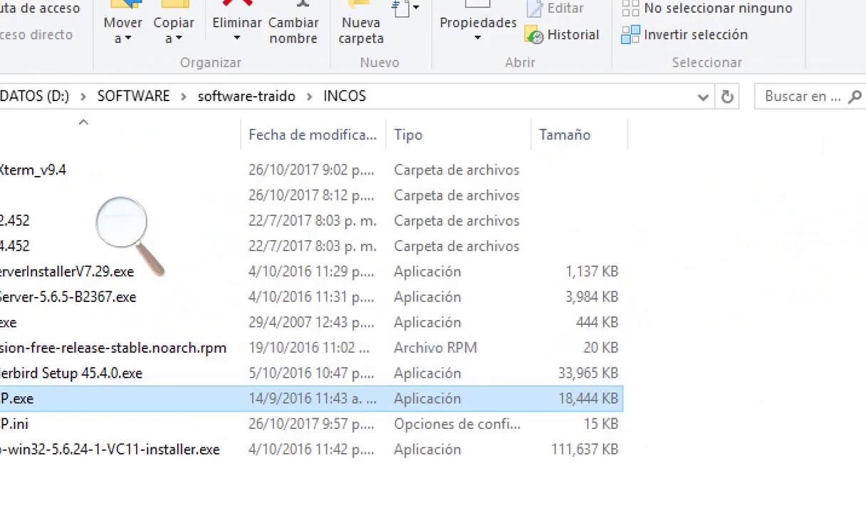
click(121, 223)
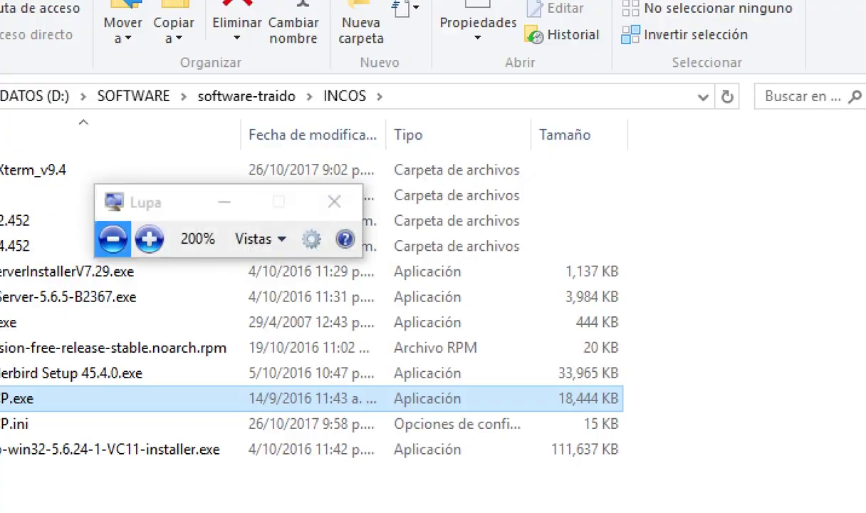
click(112, 239)
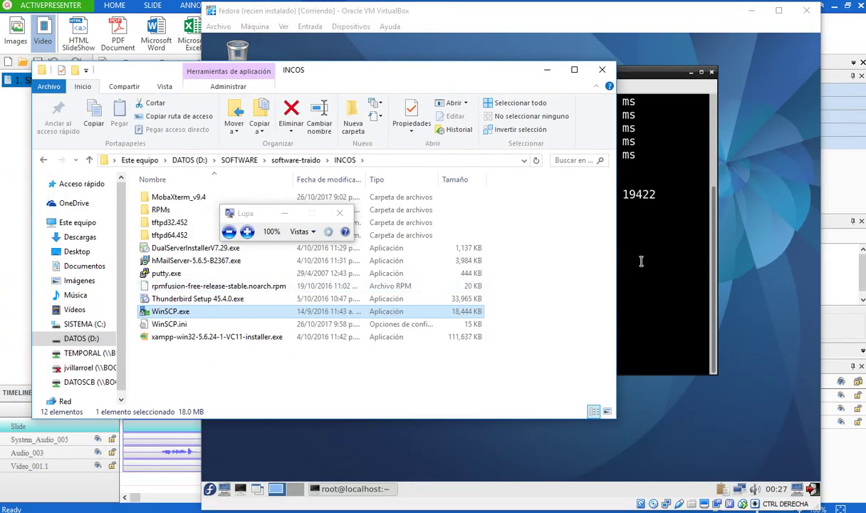
click(609, 249)
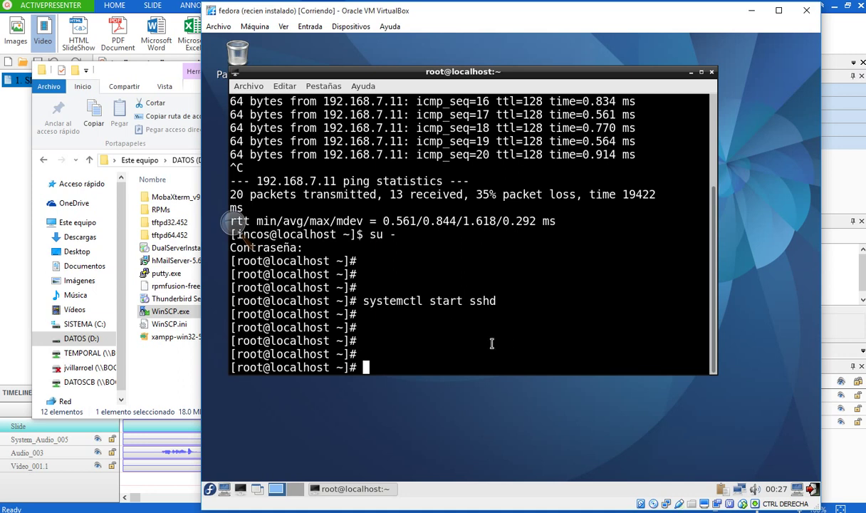
text(ls)
key(Return)
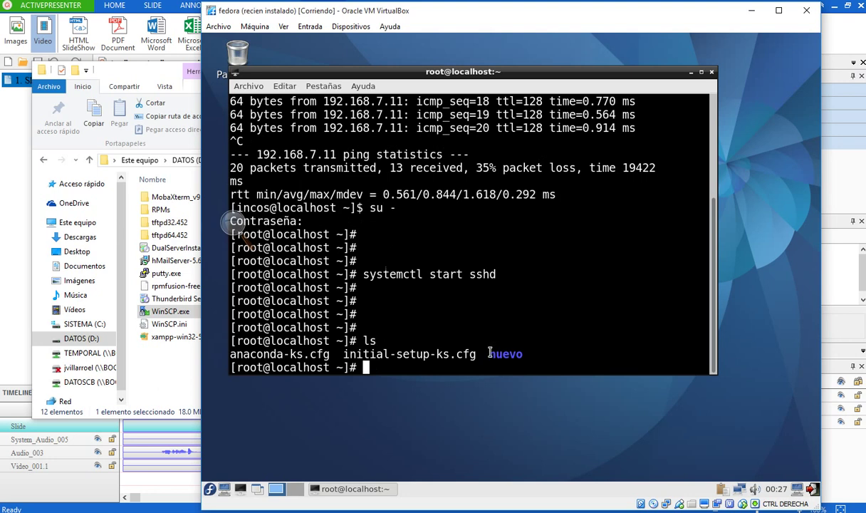
- Enter the nuevo folder and list its RPM packages, such as yajl-2.1.0-5.fc24
drag(490, 354, 523, 354)
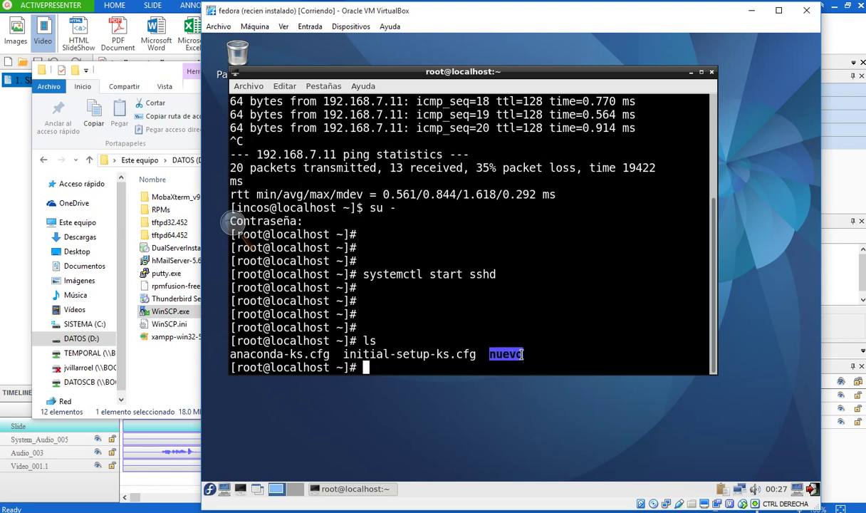
click(473, 359)
text(cd nue)
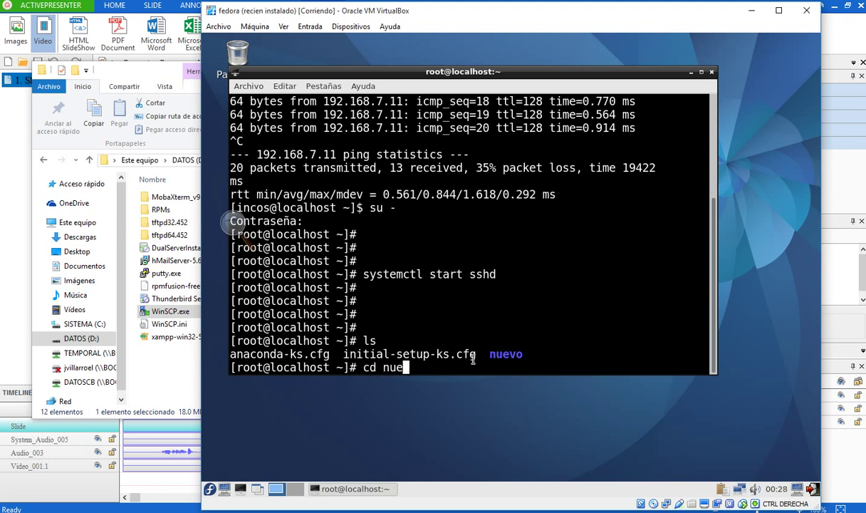
text(vo)
key(Return)
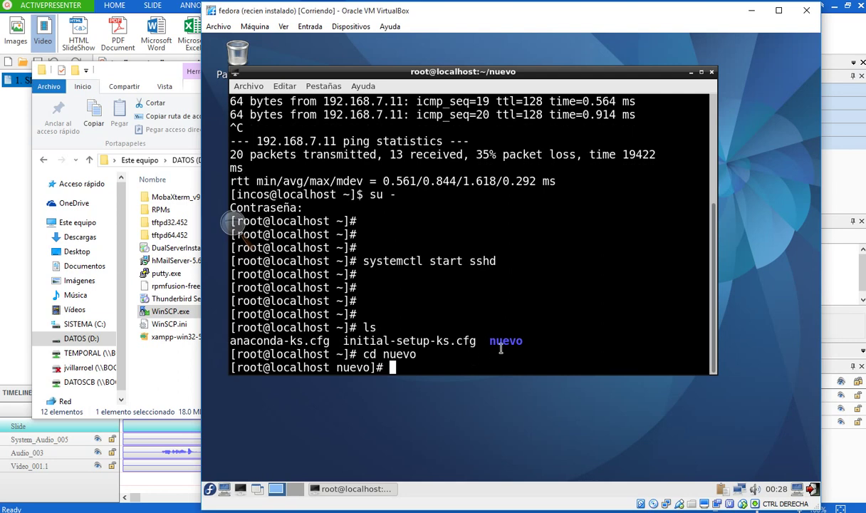
text(ls)
key(Return)
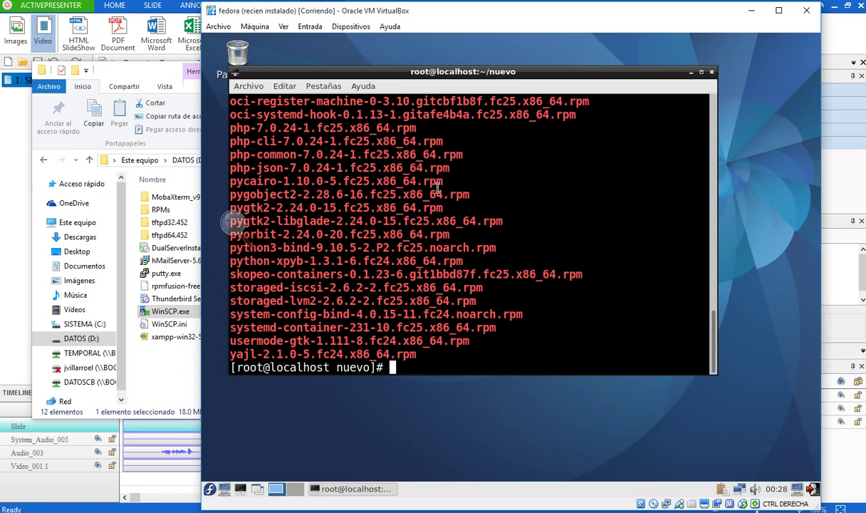
drag(466, 197, 447, 195)
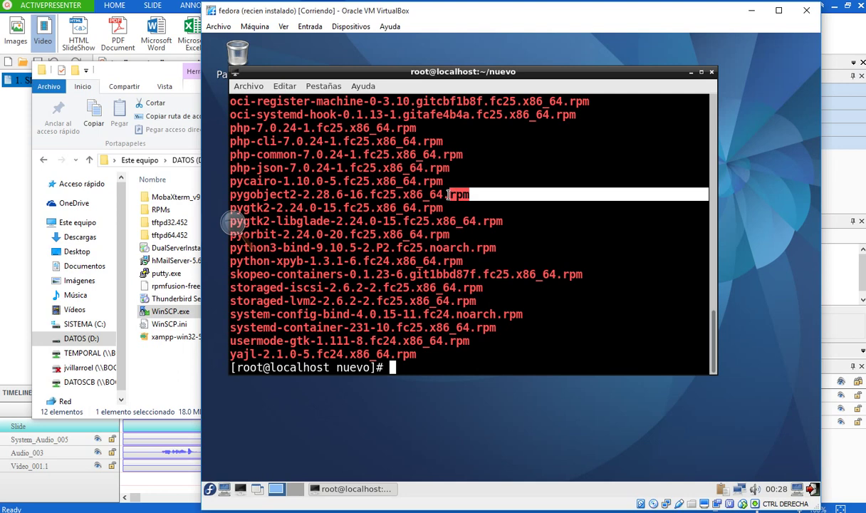
click(351, 257)
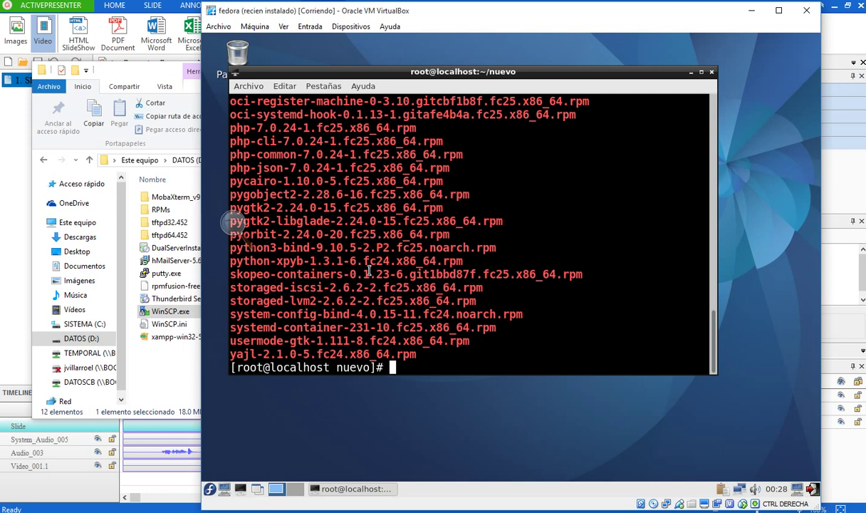
click(209, 489)
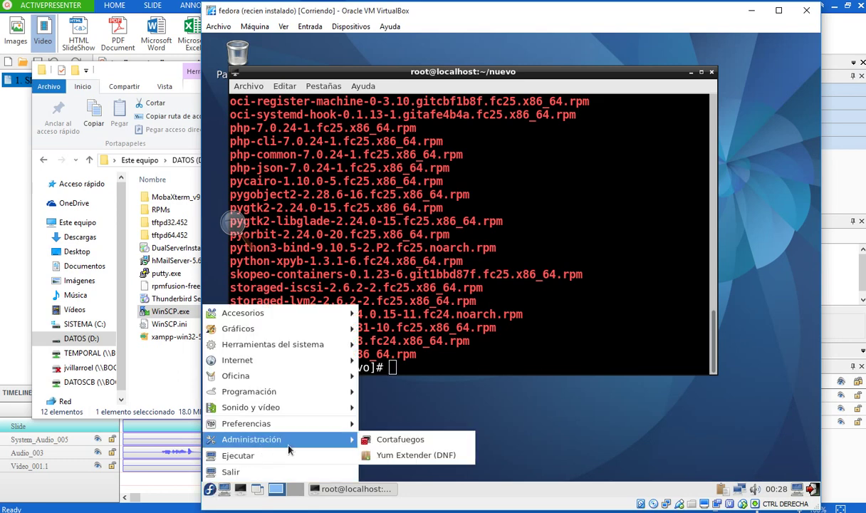
click(392, 456)
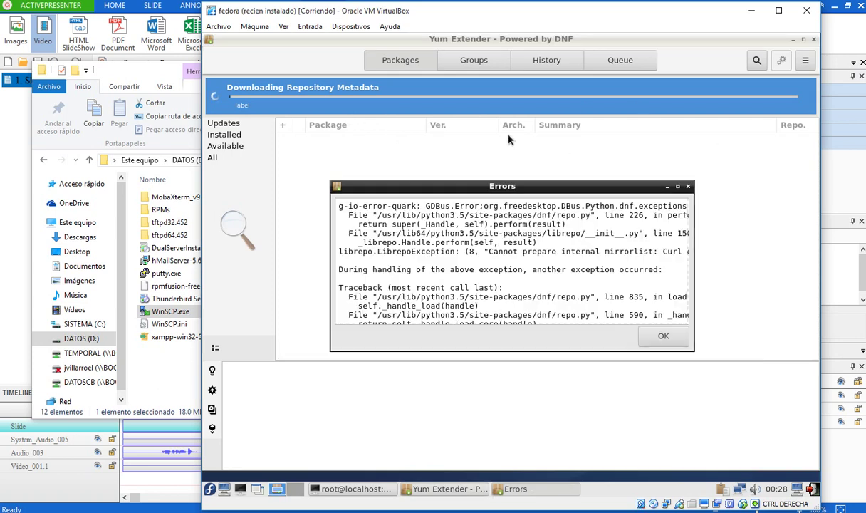
click(662, 337)
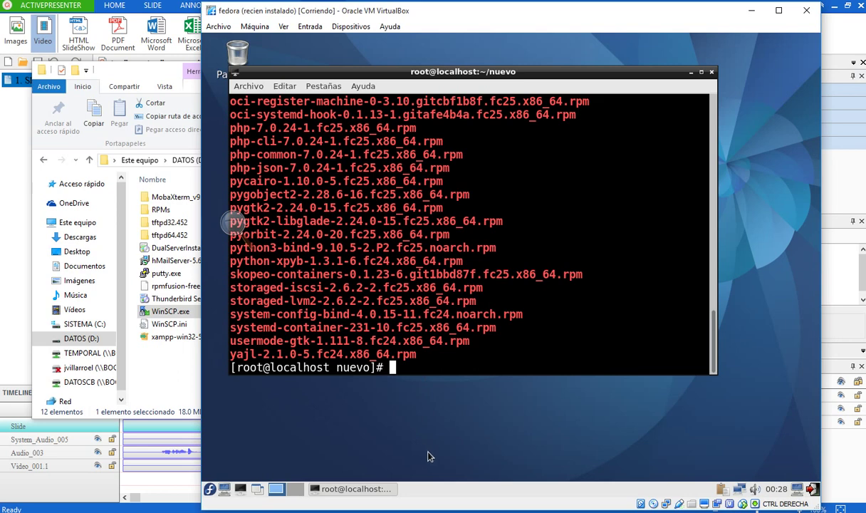
- Try installing all nuevo packages with rpm -ivh ./*.rpm, which hits bind-utils conflicts
text(rpm -ivh)
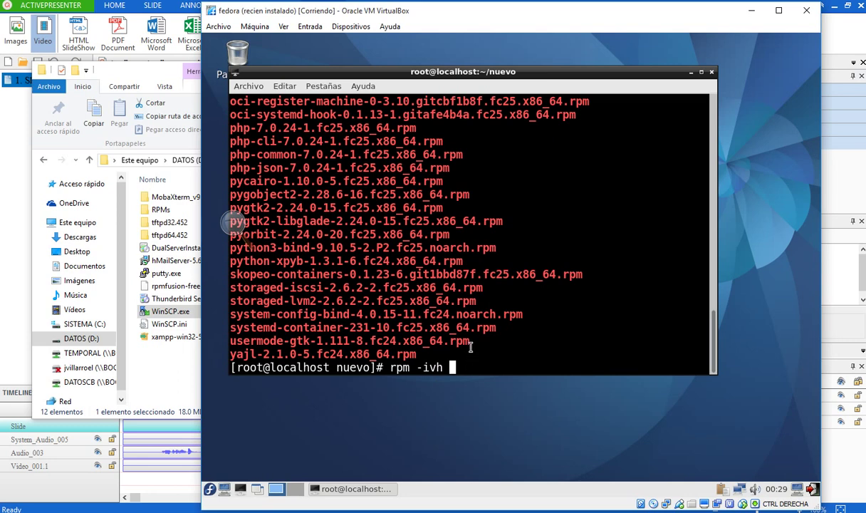
text(./*.rpm)
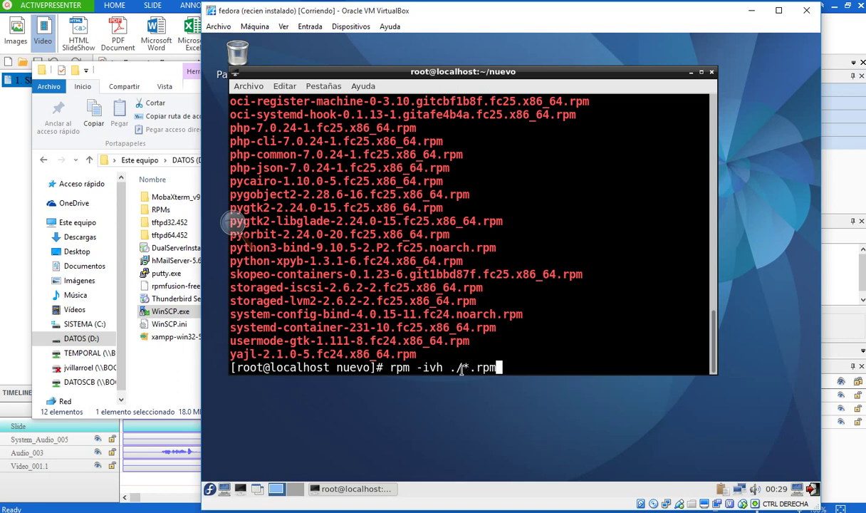
drag(461, 368, 493, 365)
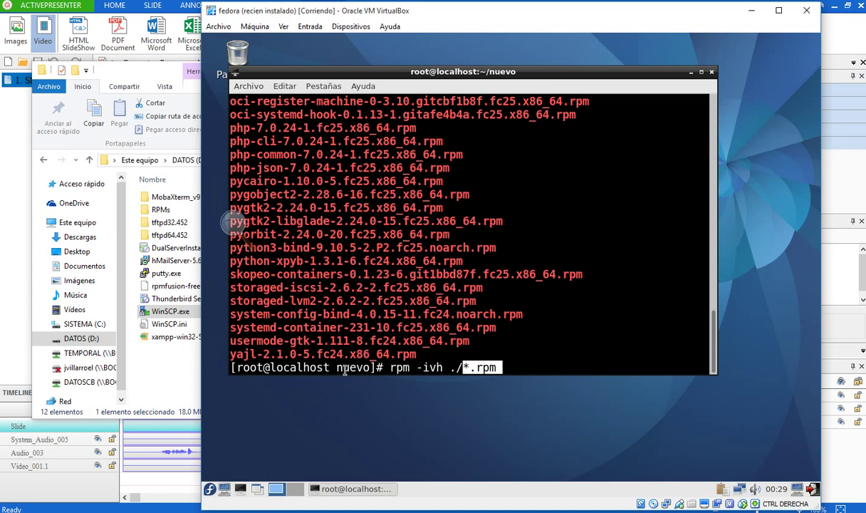
click(462, 409)
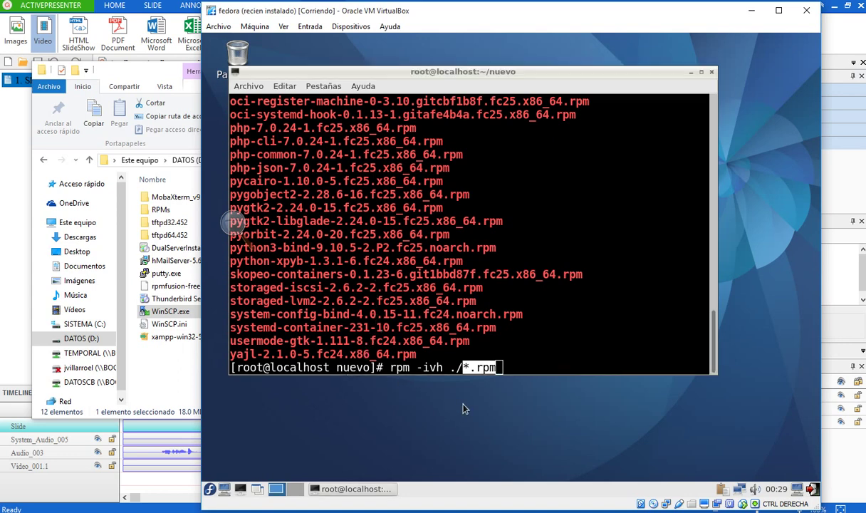
click(572, 367)
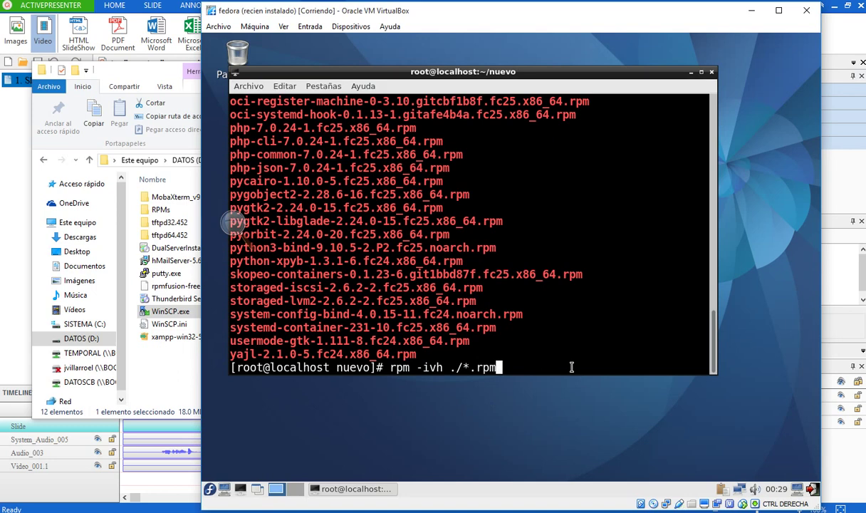
key(Return)
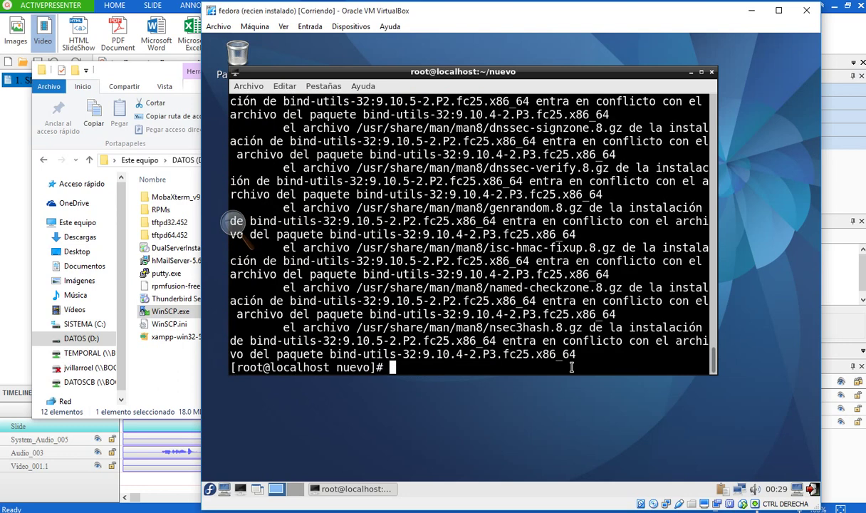
- Rerun the command as rpm -Uvh ./*.rpm to upgrade all the packages
key(Up)
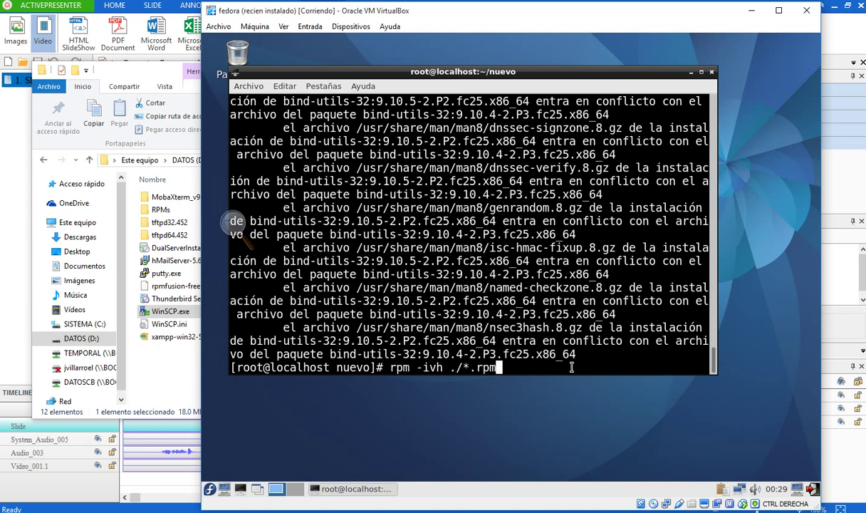
key(Left)
key(Left)
key(Left)
key(Left)
key(Left)
key(Left)
key(Left)
key(Left)
key(Left)
key(Left)
key(BackSpace)
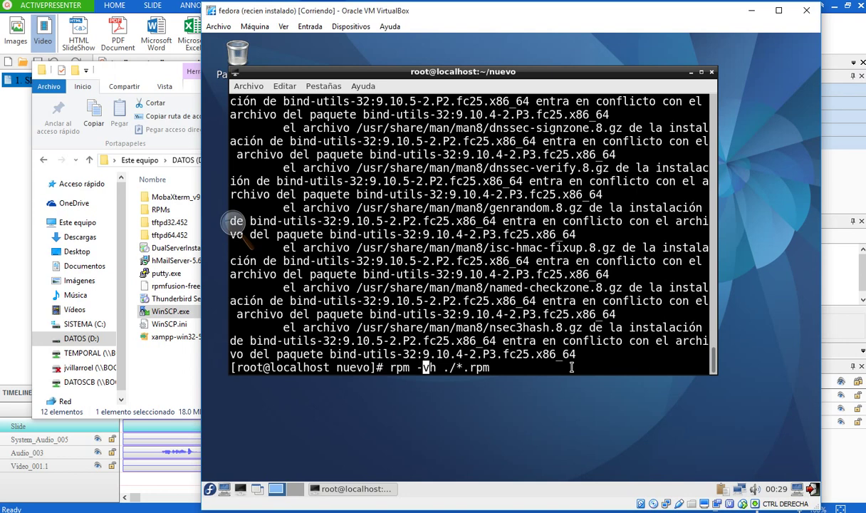
text(I)
key(BackSpace)
text(U)
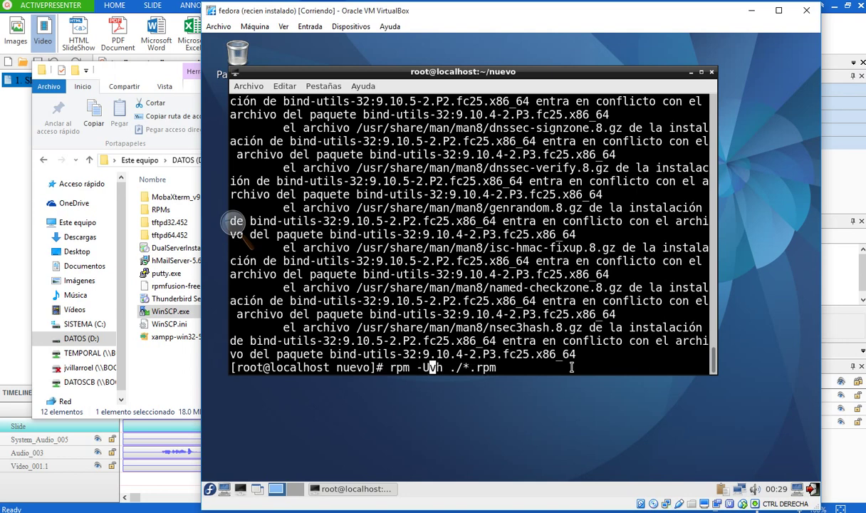
key(Return)
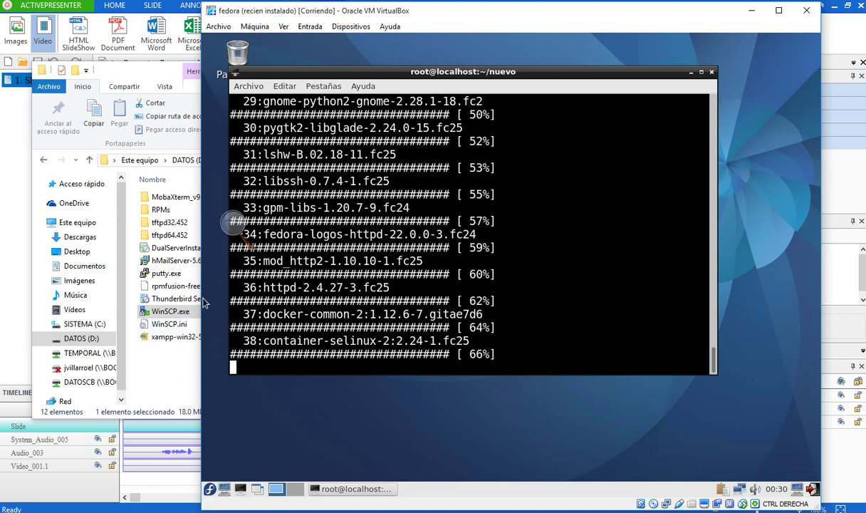
- Bring File Explorer's INCOS folder forward to relaunch WinSCP while the RPM upgrade runs
click(199, 308)
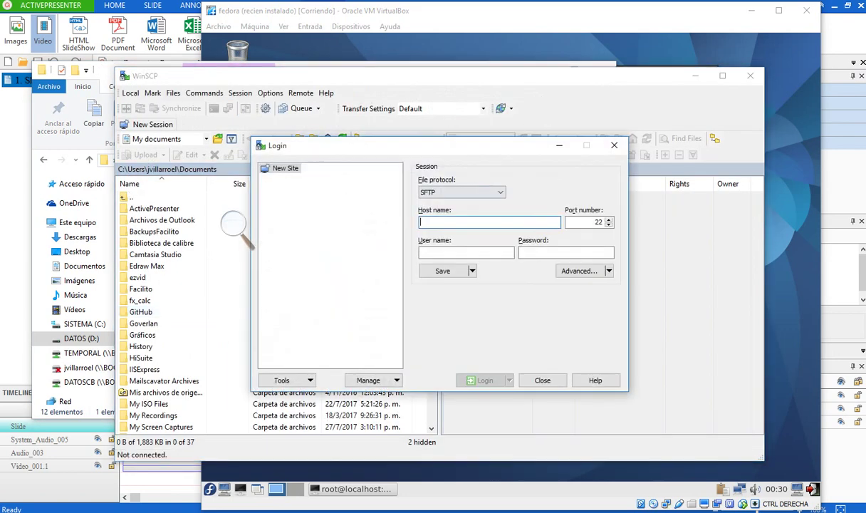
- Log in to 192.168.7.12 as root with the account password
text(192.16)
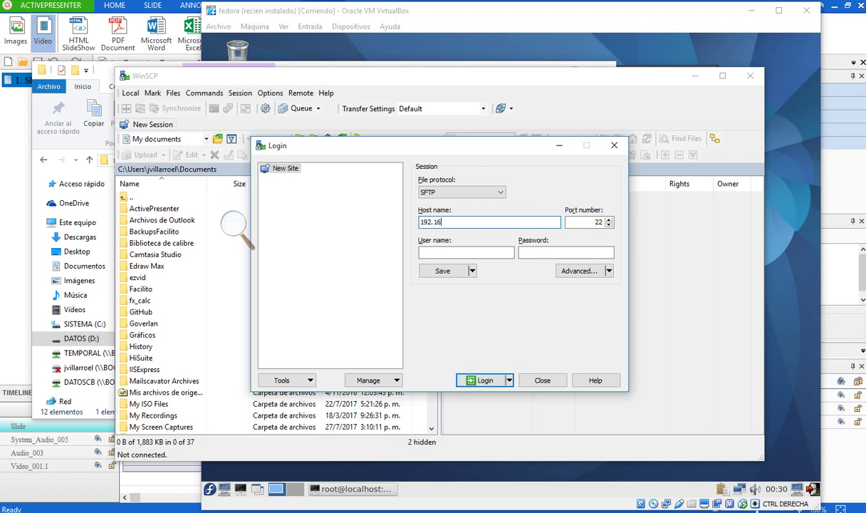
text(8.7.12)
key(Return)
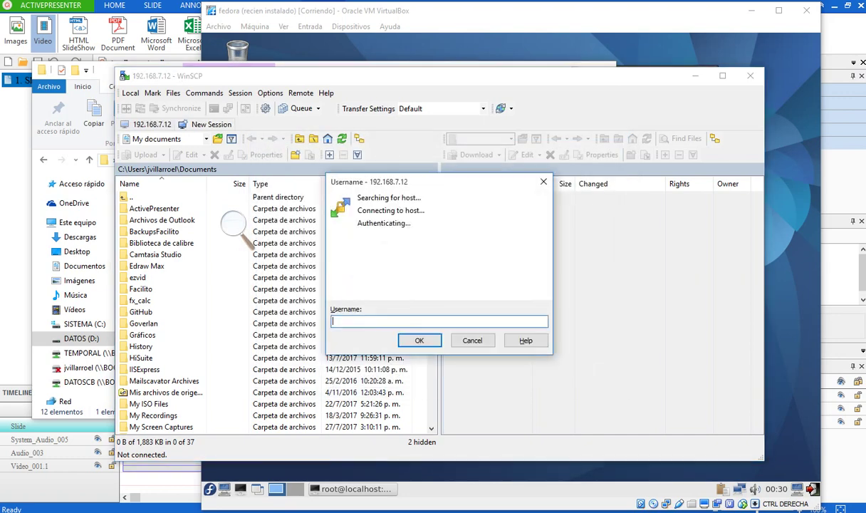
text(root)
key(Return)
text(••••••••)
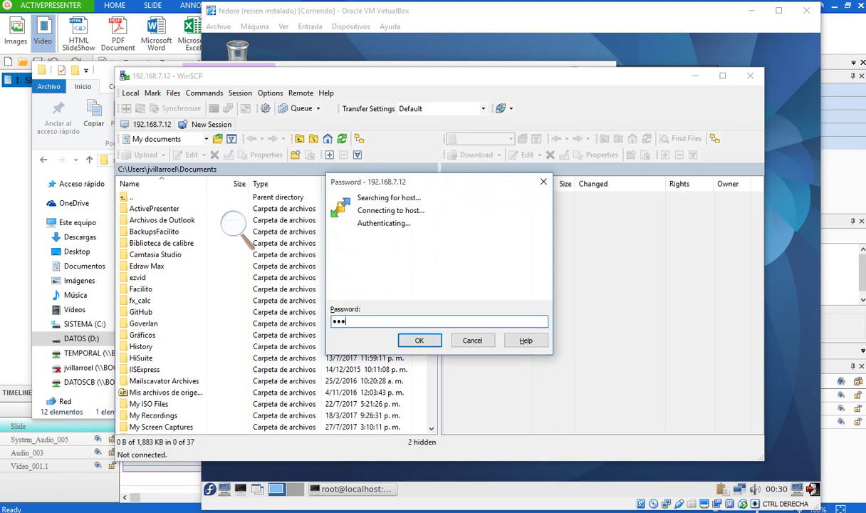
key(Return)
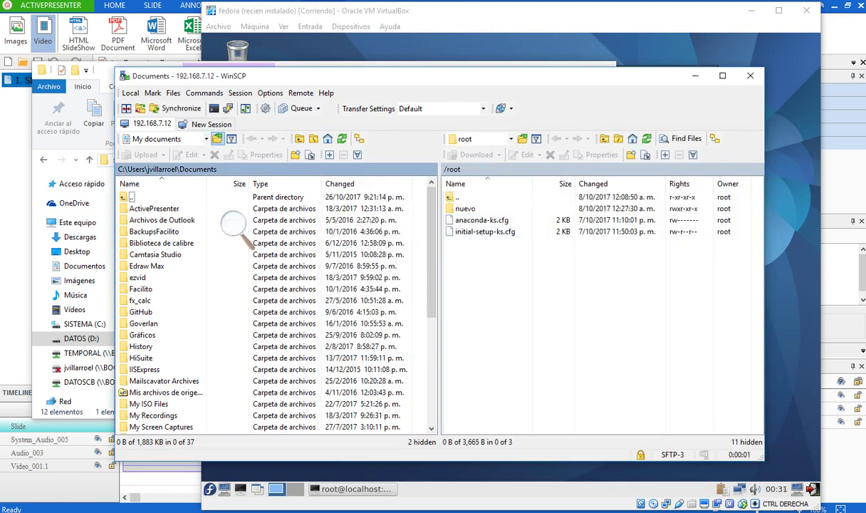
- Upload the nuevo2 folder from D: DATOS\RPMs to the remote /root
click(207, 139)
key(Down)
key(Down)
key(Down)
key(Return)
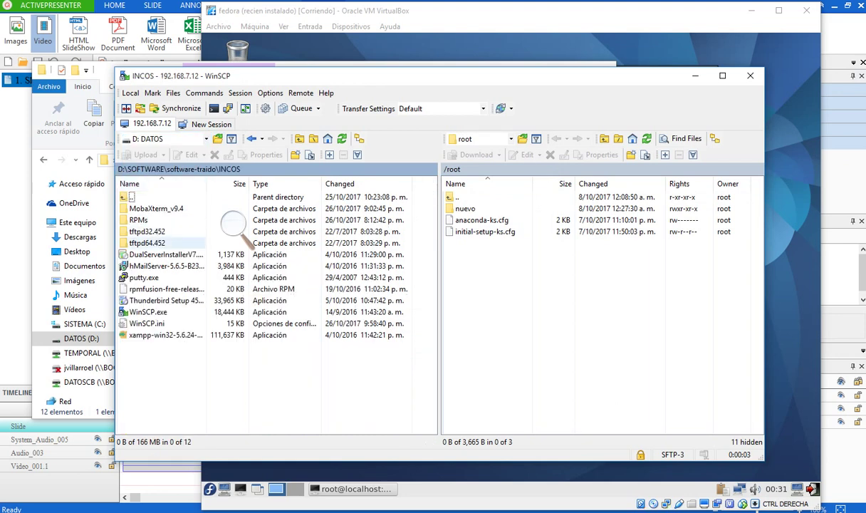
double_click(234, 226)
click(234, 225)
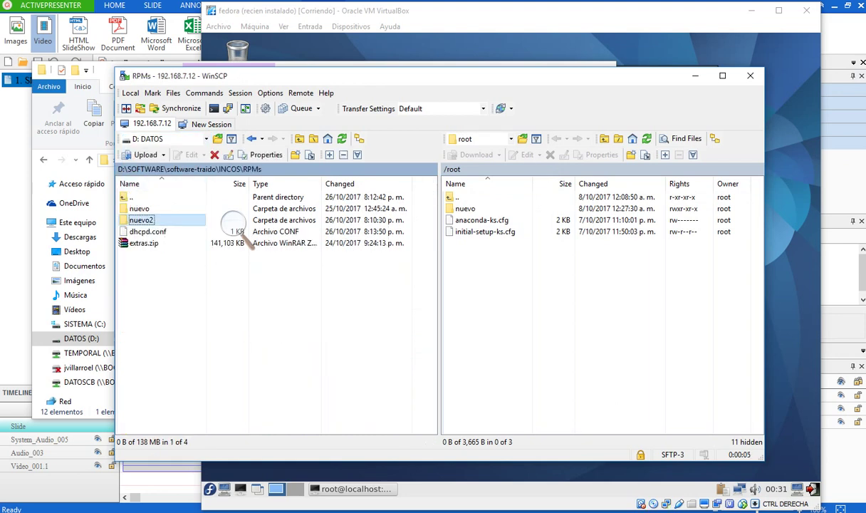
key(F5)
key(Return)
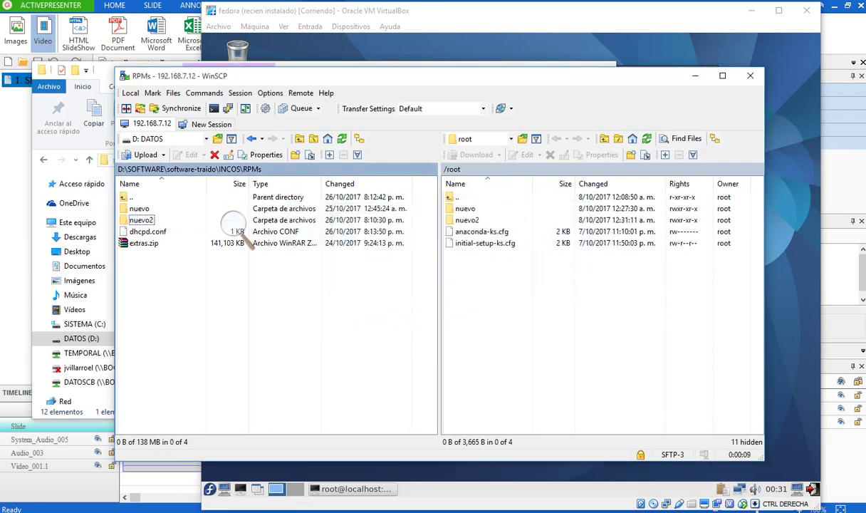
- Quit WinSCP, confirming the session end, and return to the Fedora VM
key(alt+F4)
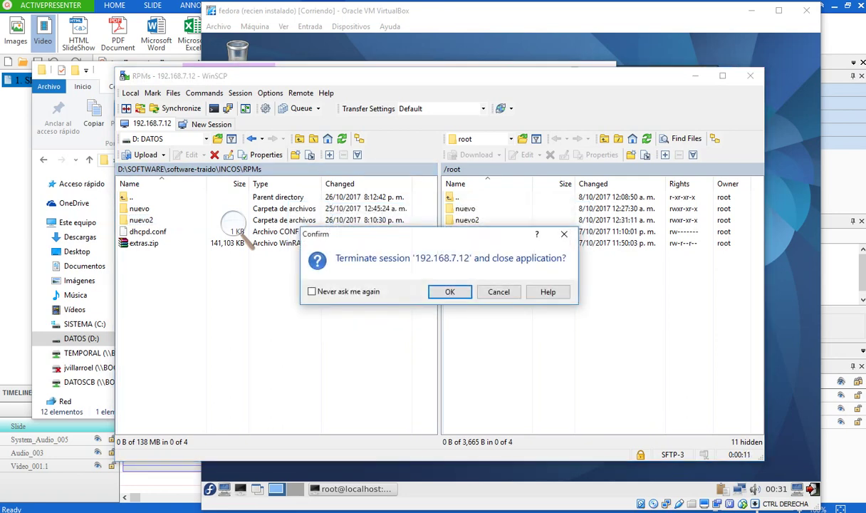
key(Return)
click(663, 185)
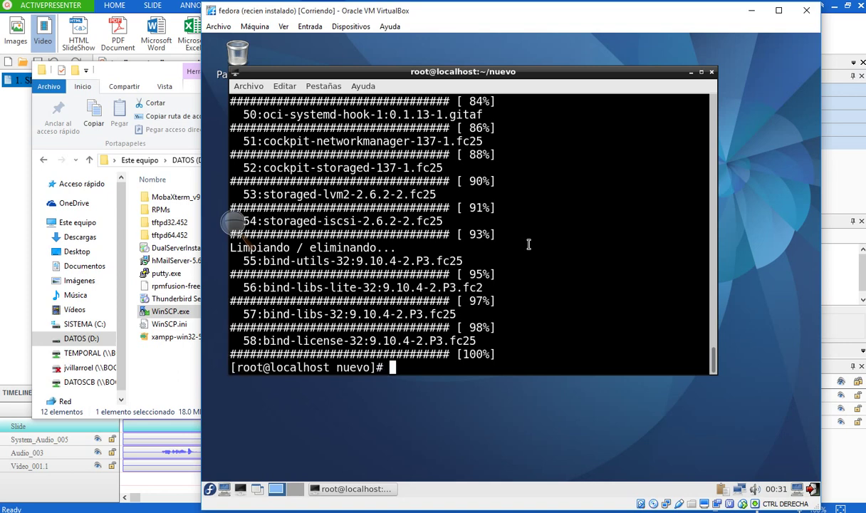
- Add blank prompt lines below the finished RPM upgrade output
key(Return)
key(Return)
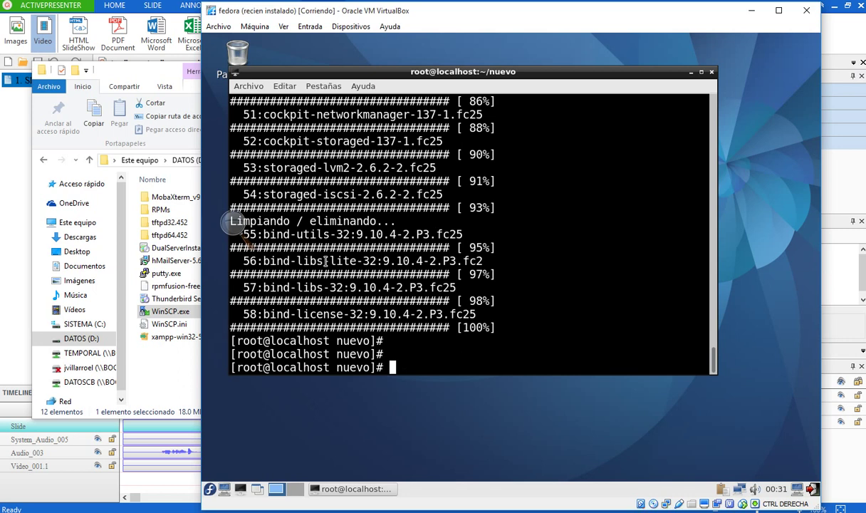
- Go up to home, list it, enter nuevo2 and run rpm -Uvh ./*.rpm
text(..)
key(Return)
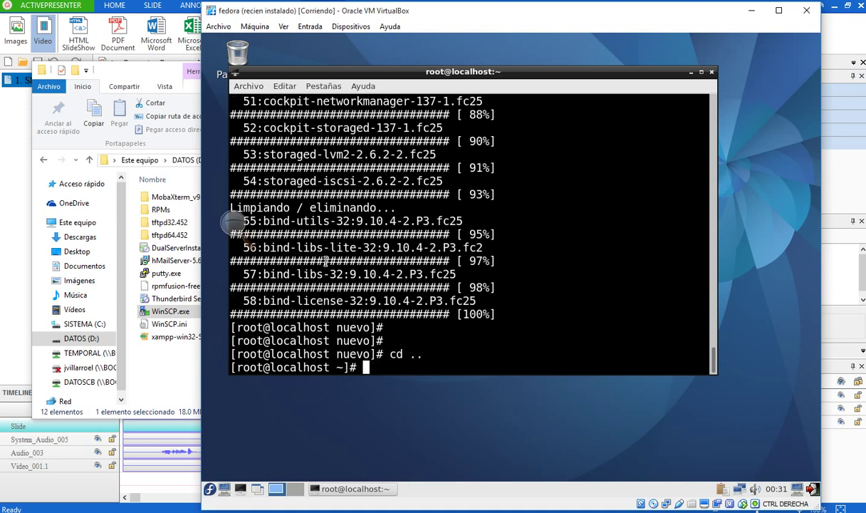
text(ls)
key(Return)
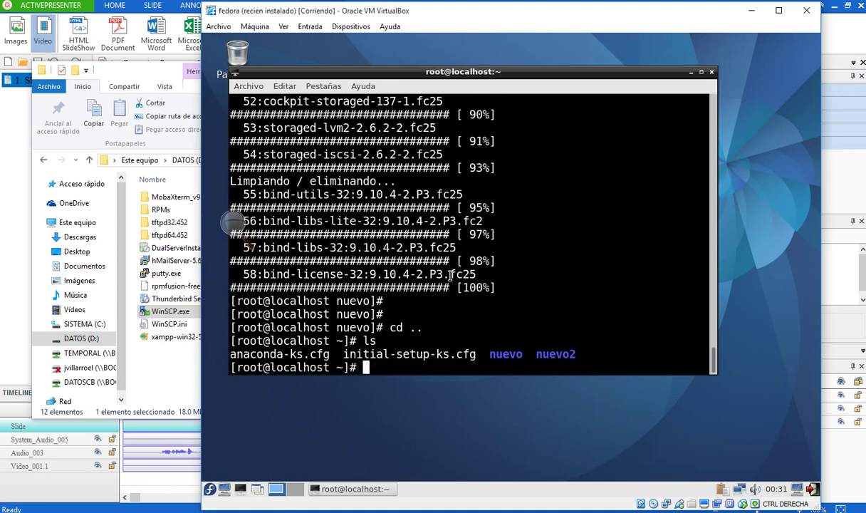
text(cd nuevo2)
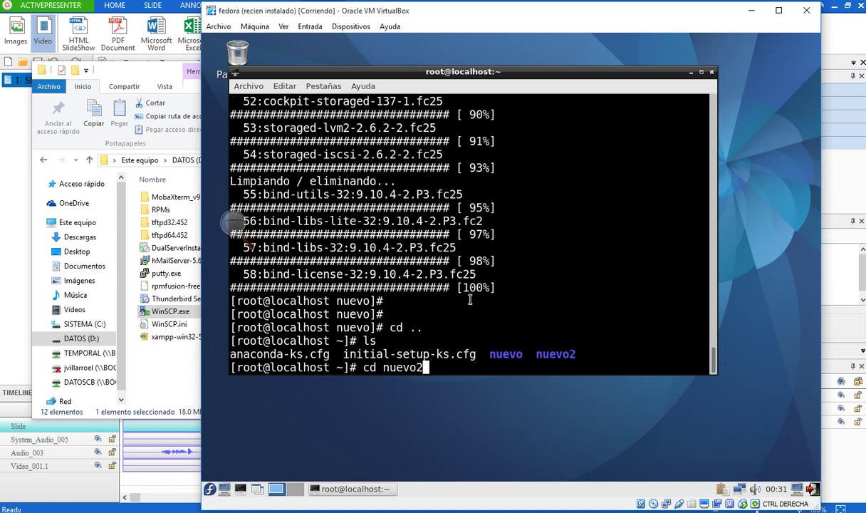
key(Return)
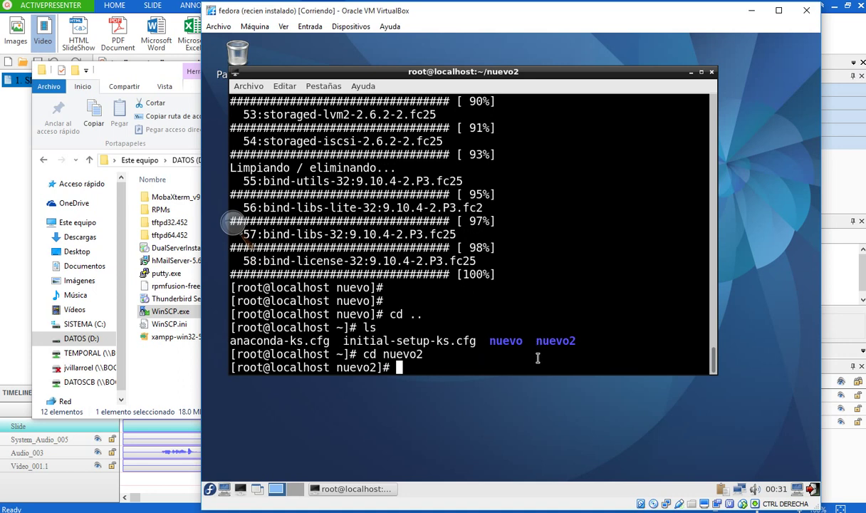
key(Up)
key(Up)
key(Up)
key(Up)
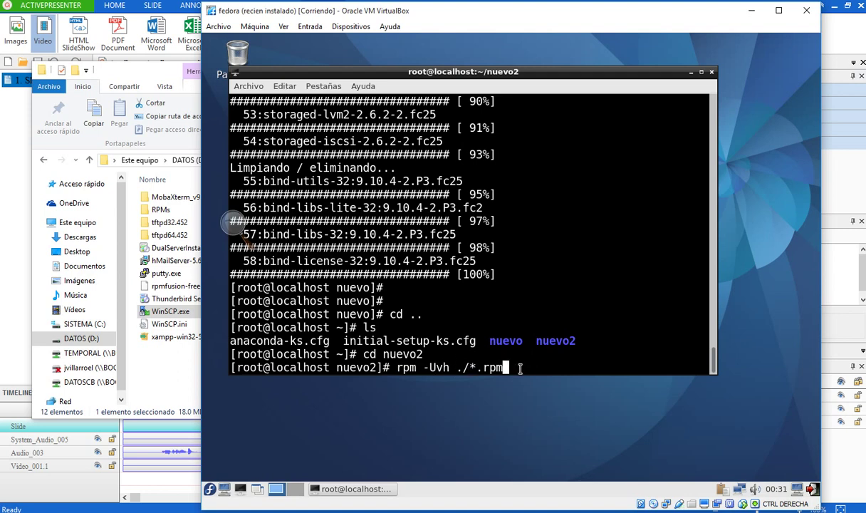
key(Return)
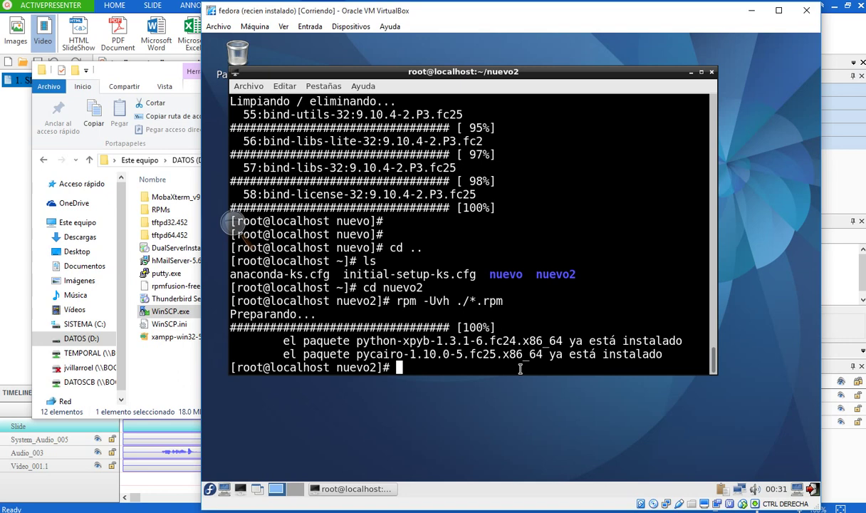
- Try installing dhcp-server-4.3.5-3.fc25.x86_64.rpm alone with rpm -Uvh
key(Up)
key(BackSpace)
key(BackSpace)
key(BackSpace)
key(BackSpace)
key(BackSpace)
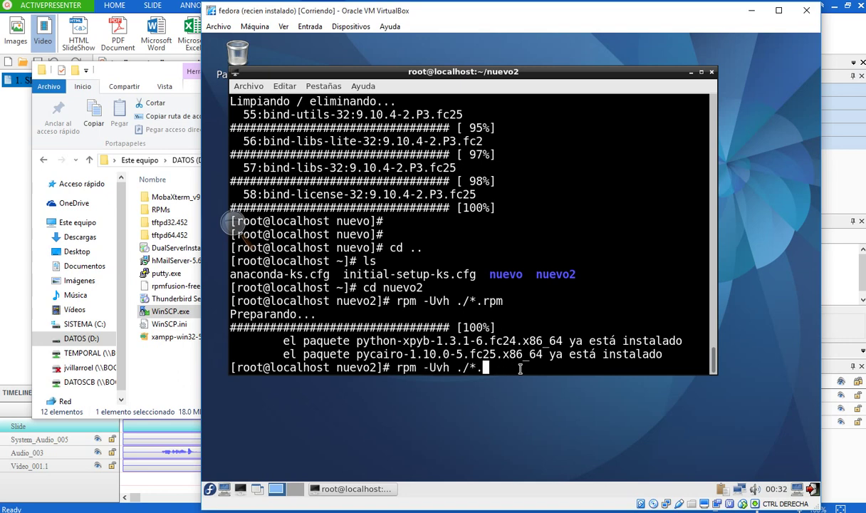
text(dhcp-ser)
key(BackSpace)
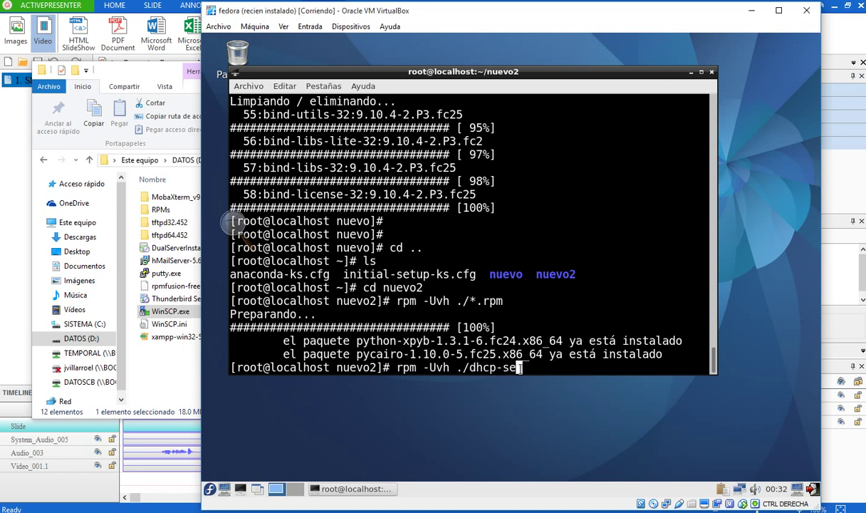
key(Tab)
key(Return)
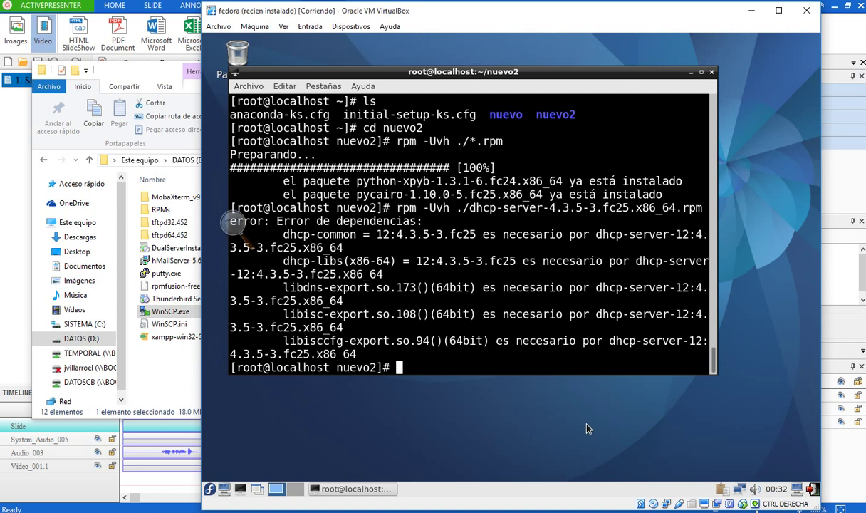
- Try rpm -Uvh ./dhcp-*.rpm, then rerun rpm -Uvh ./*.rpm
key(Up)
key(BackSpace)
key(BackSpace)
key(BackSpace)
key(BackSpace)
key(BackSpace)
key(BackSpace)
key(BackSpace)
key(BackSpace)
key(BackSpace)
key(BackSpace)
key(BackSpace)
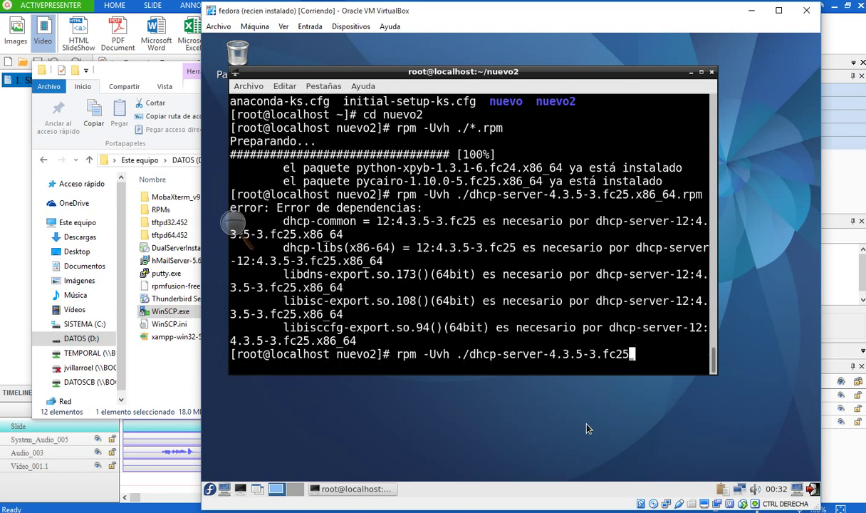
key(BackSpace)
key(BackSpace)
key(BackSpace)
key(BackSpace)
key(BackSpace)
key(BackSpace)
key(BackSpace)
key(BackSpace)
key(BackSpace)
key(BackSpace)
key(BackSpace)
key(BackSpace)
key(BackSpace)
key(BackSpace)
key(BackSpace)
key(BackSpace)
key(BackSpace)
key(BackSpace)
key(BackSpace)
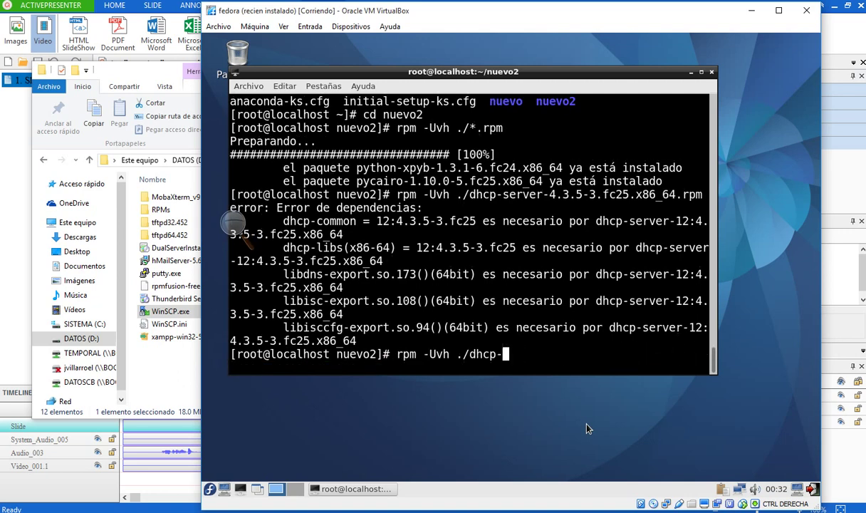
text(*.rpm)
key(Return)
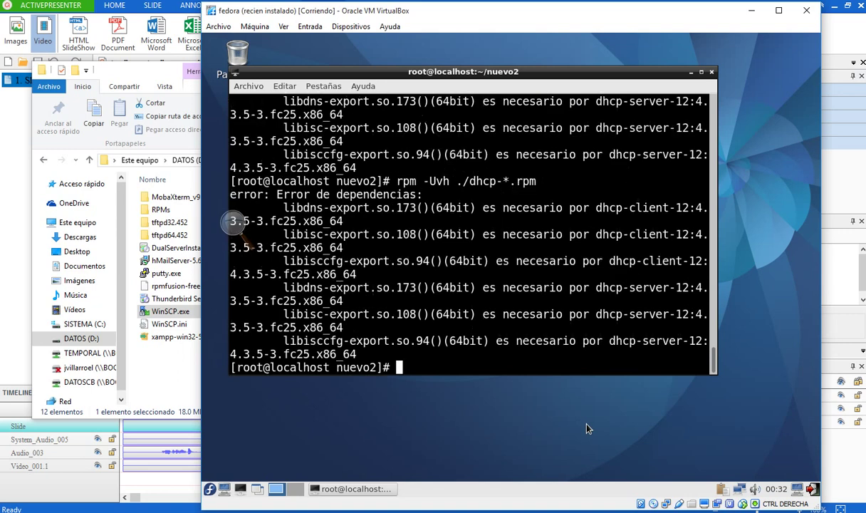
key(Up)
key(Up)
key(Up)
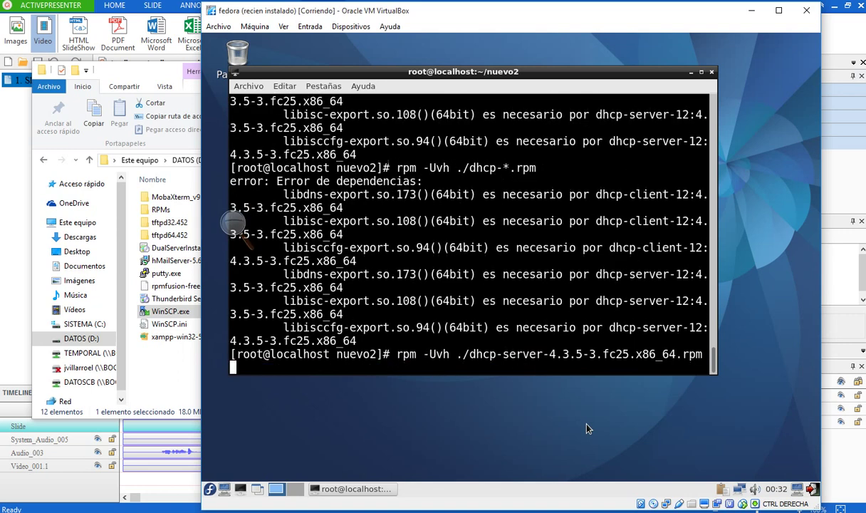
key(Return)
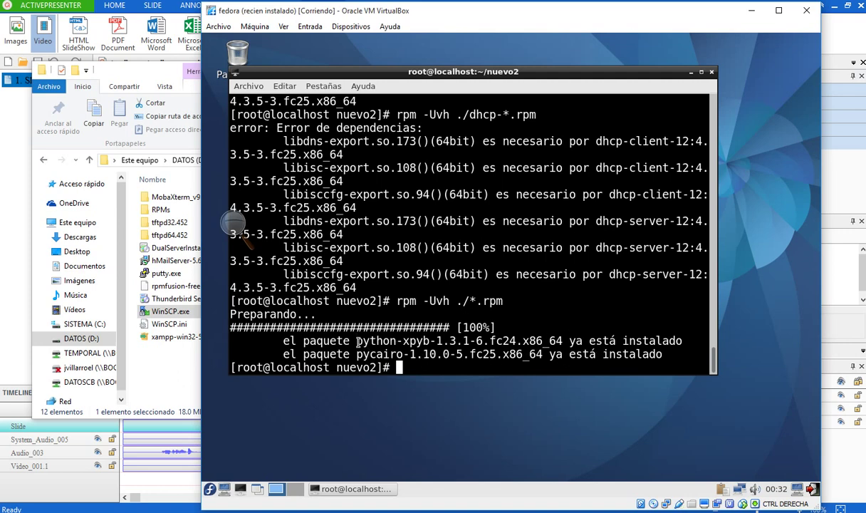
- Move python-xpyb-1.3.1-6.fc24.x86_64.rpm from nuevo2 to /tmp
drag(356, 341, 484, 352)
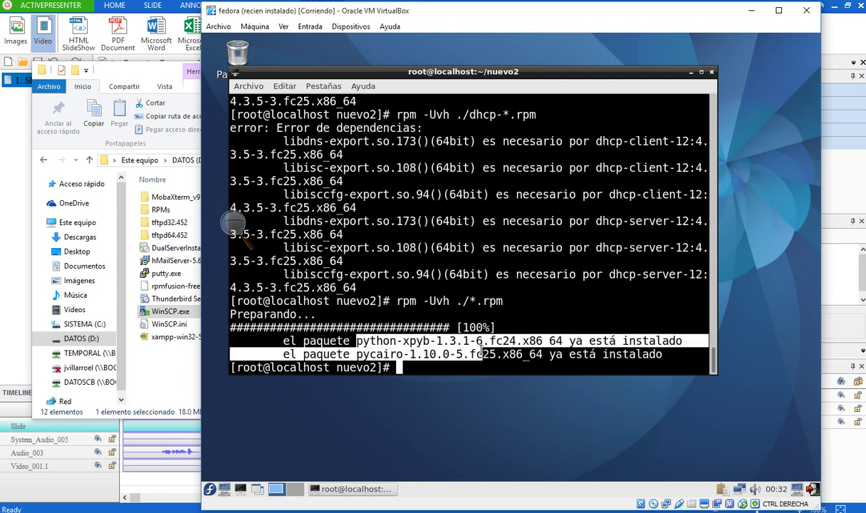
click(412, 343)
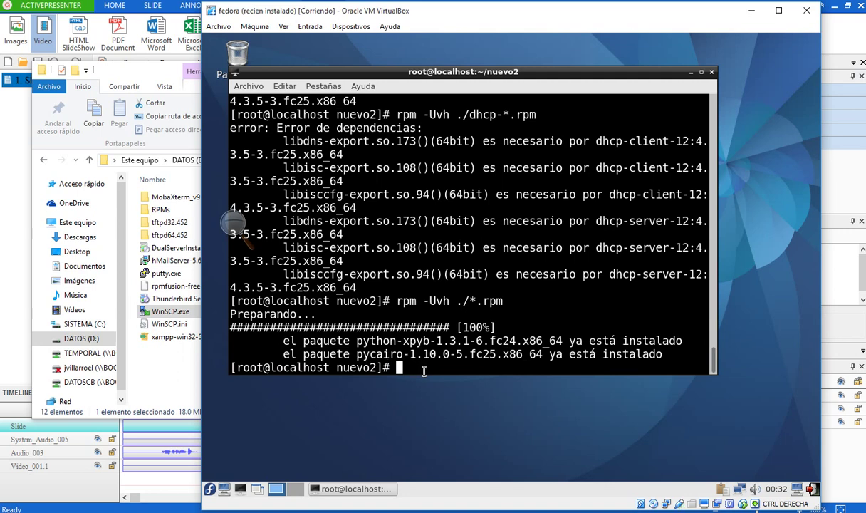
text(mv pyt)
key(Tab)
text(x)
key(Tab)
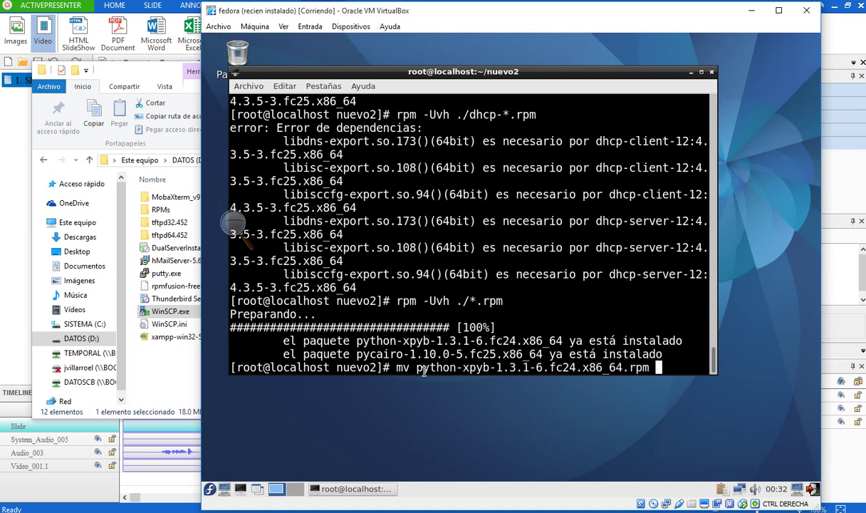
text(/tmp)
key(Return)
- Move pycairo-1.10.0-5.fc25.x86_64.rpm to /tmp as well
key(Up)
key(Left)
key(Left)
key(Left)
key(Left)
key(Left)
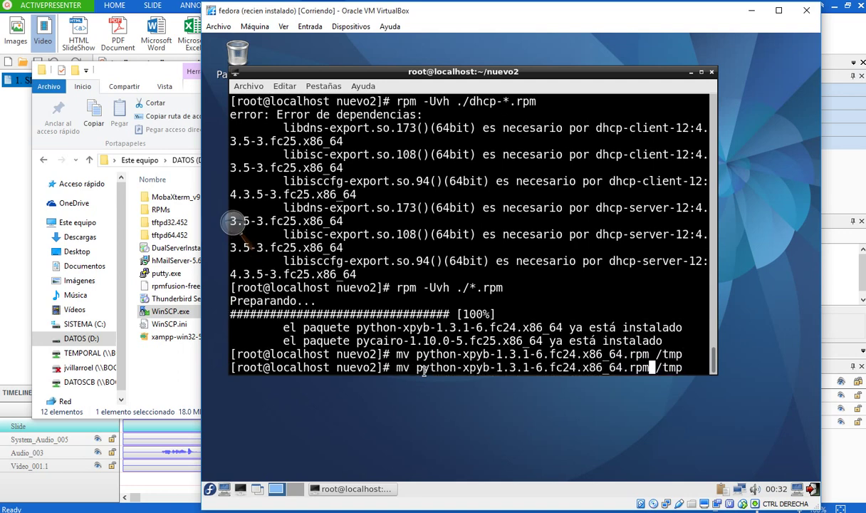
key(BackSpace)
key(BackSpace)
key(BackSpace)
key(BackSpace)
key(BackSpace)
key(BackSpace)
key(BackSpace)
key(BackSpace)
key(BackSpace)
key(BackSpace)
key(BackSpace)
key(BackSpace)
key(BackSpace)
key(BackSpace)
key(BackSpace)
key(BackSpace)
key(BackSpace)
key(BackSpace)
key(BackSpace)
key(BackSpace)
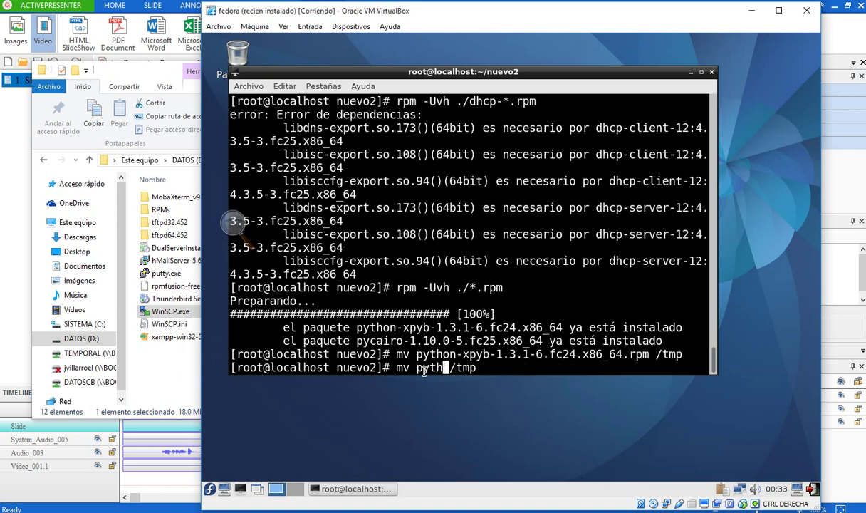
text(pyc)
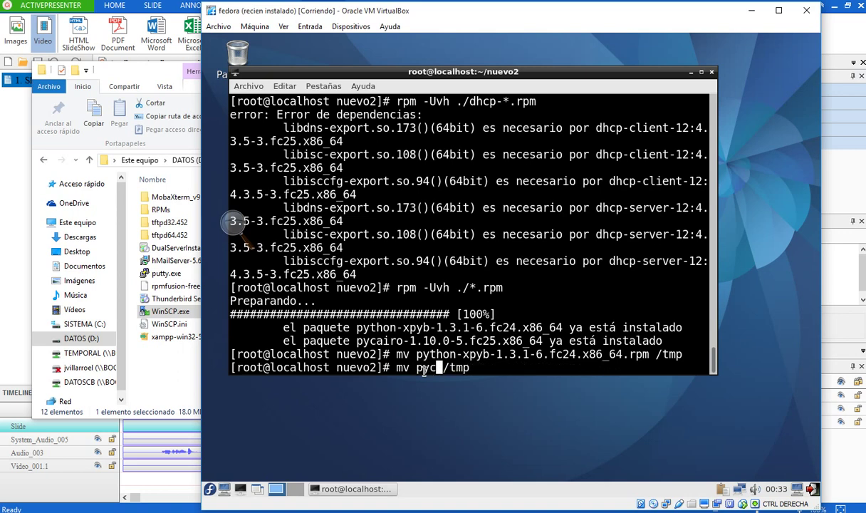
key(Tab)
key(Return)
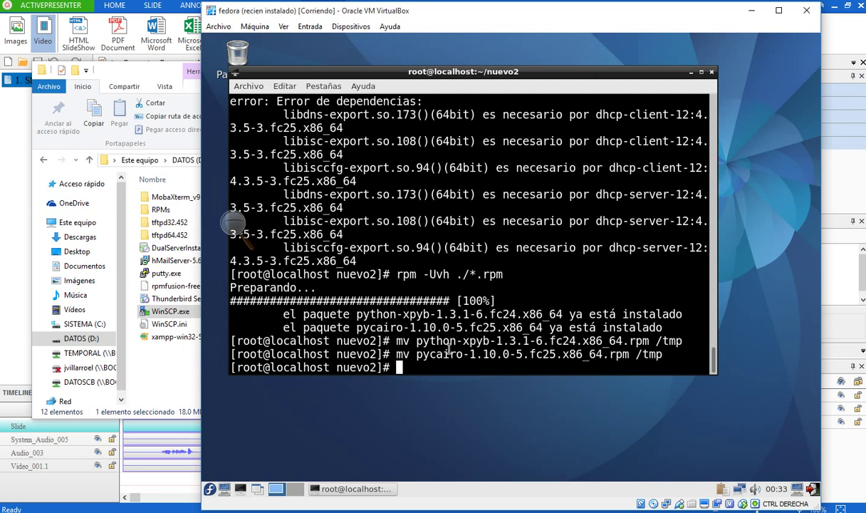
key(Up)
key(Up)
key(Up)
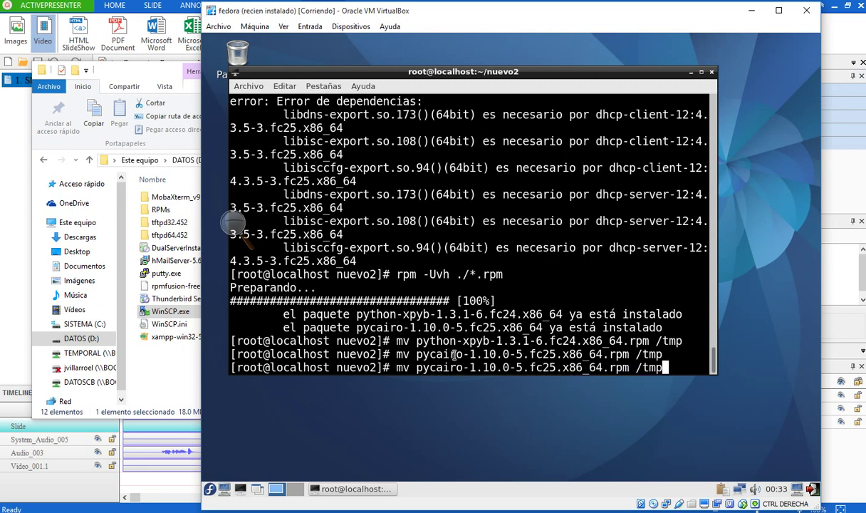
- Rerun rpm -Uvh ./*.rpm in nuevo2 to 100%, then scroll back to the python-xpyb line
key(Return)
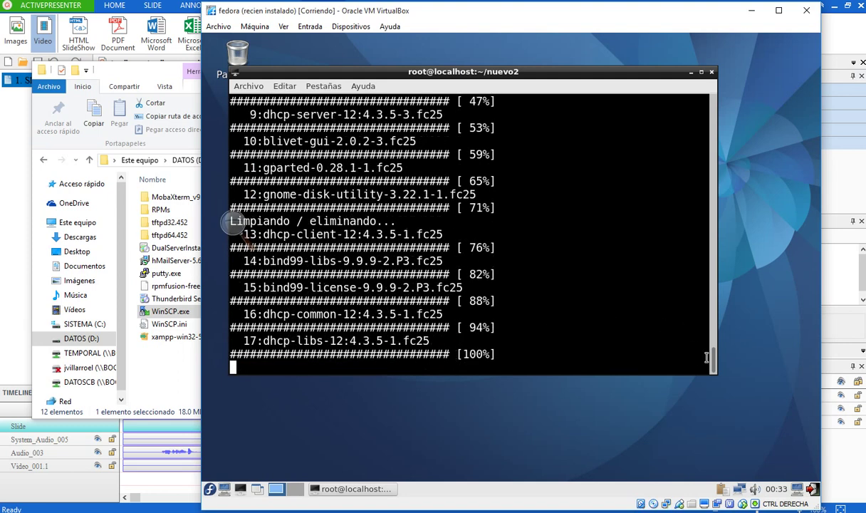
scroll(716, 354, up, 3)
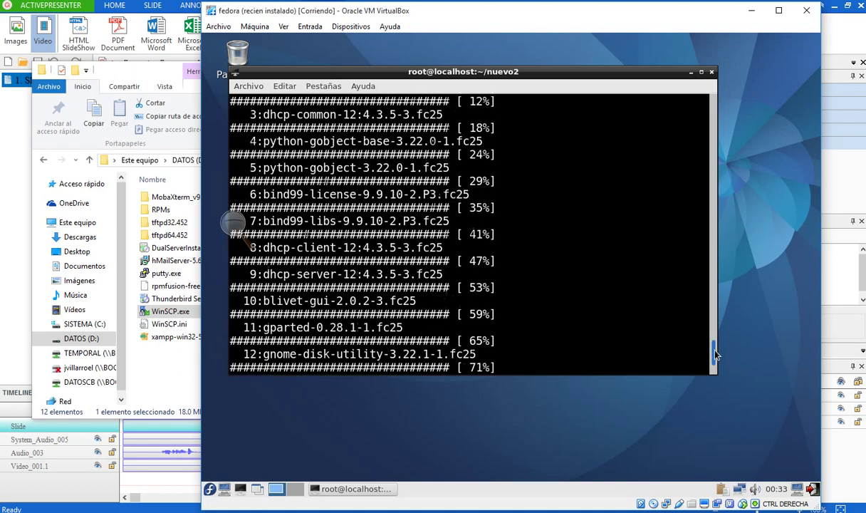
mouse_move(716, 354)
mouse_down()
mouse_move(716, 327)
mouse_move(715, 356)
mouse_move(716, 342)
mouse_up()
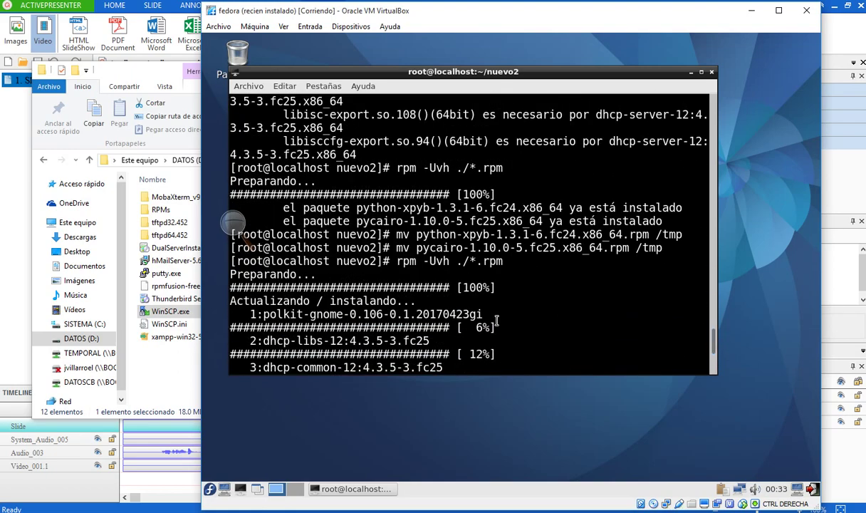
drag(356, 208, 449, 218)
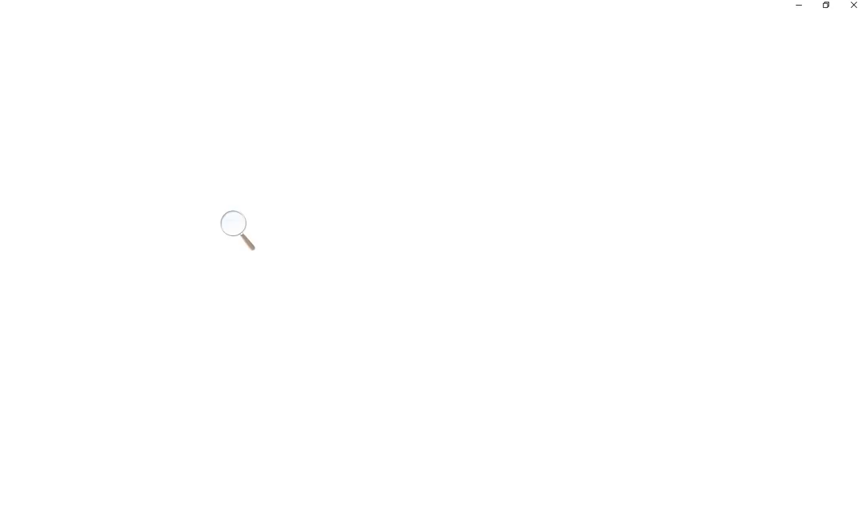
- Minimize the magnifier and load 192.168.7.12 in Chrome, then return to the Fedora VM
click(798, 5)
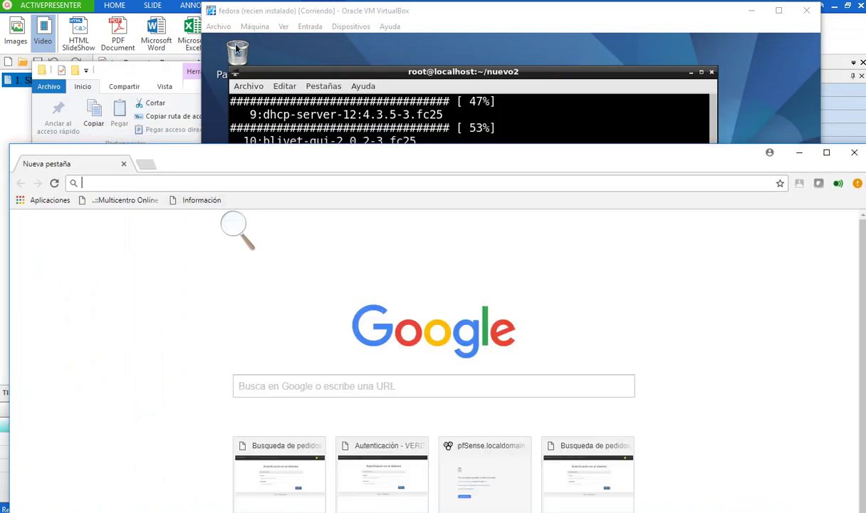
text(192.168.7.1)
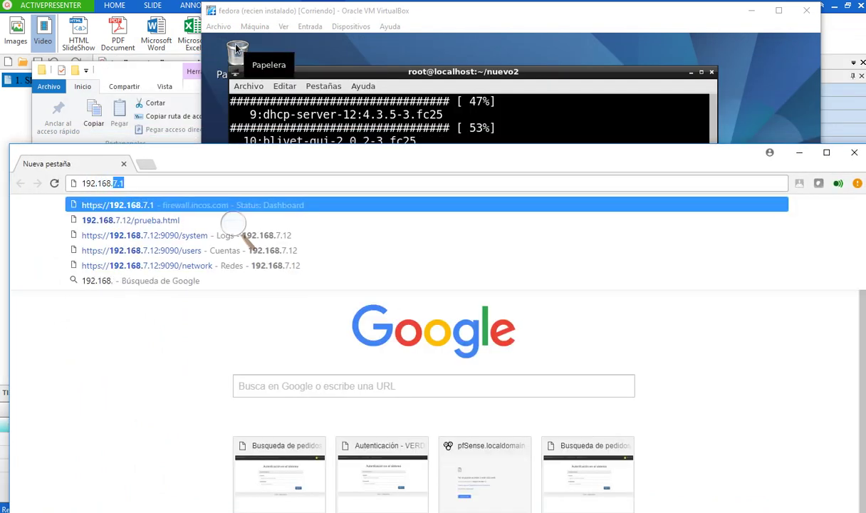
text(2)
key(Return)
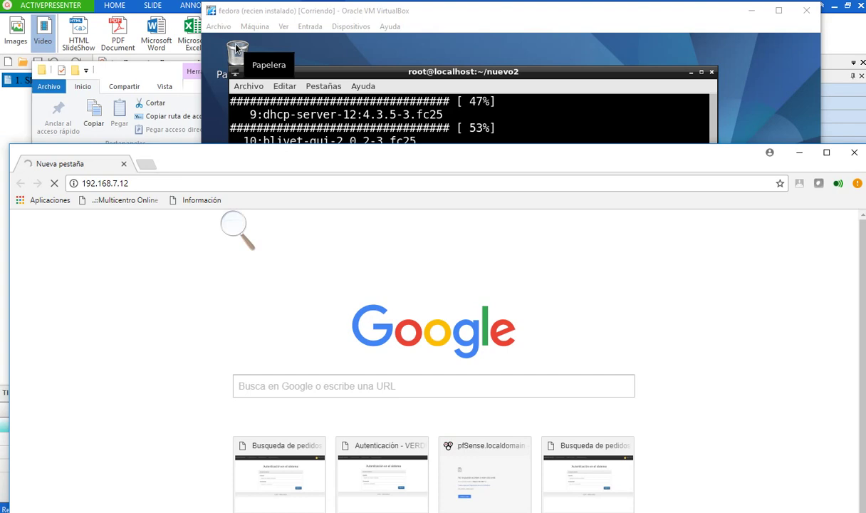
click(497, 72)
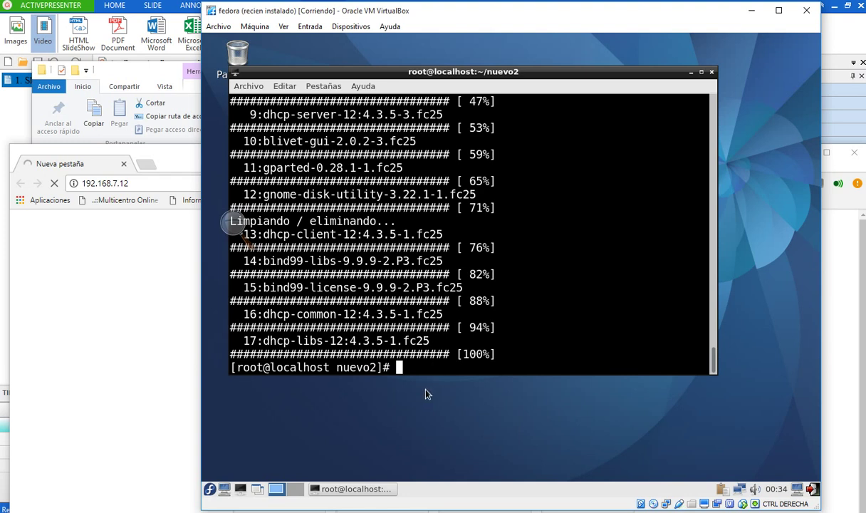
- Run systemctl start httpd in the Fedora terminal, then check the browser page
text(systemctl sta)
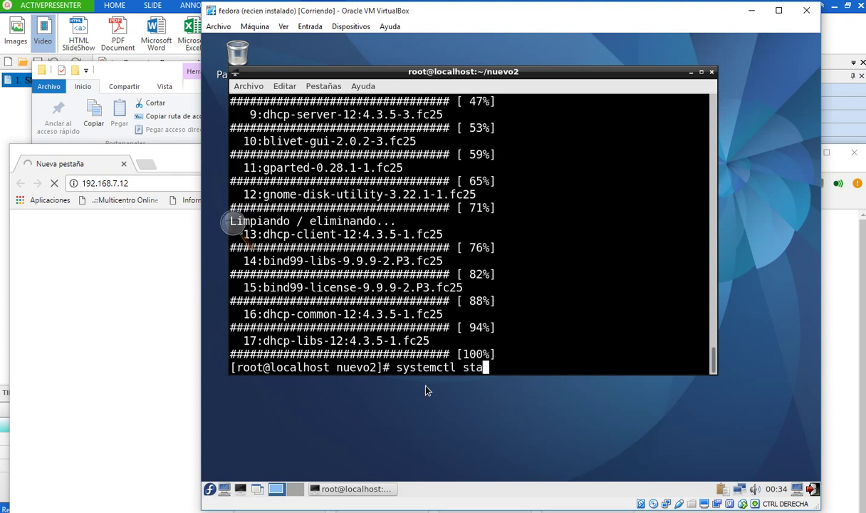
text(rt http)
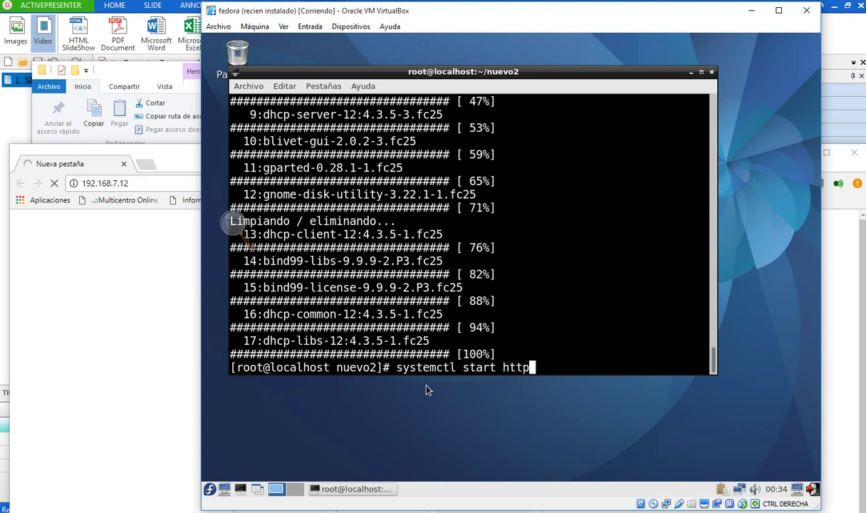
text(d)
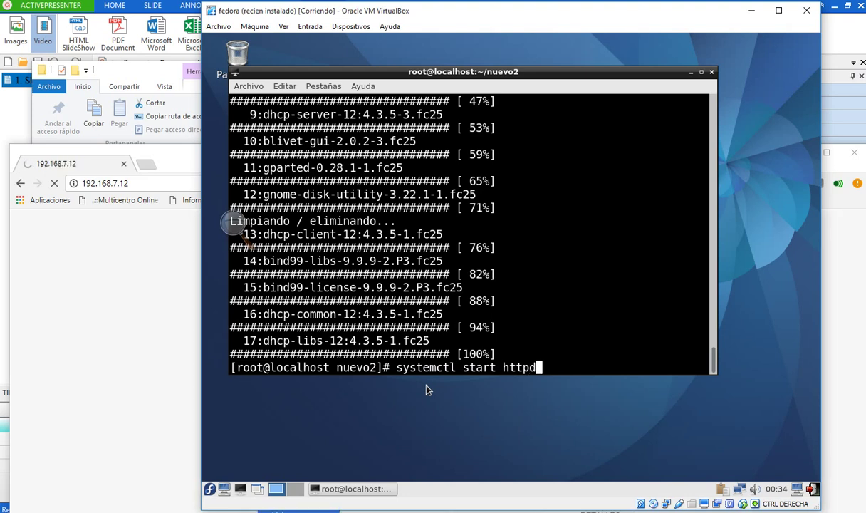
key(Return)
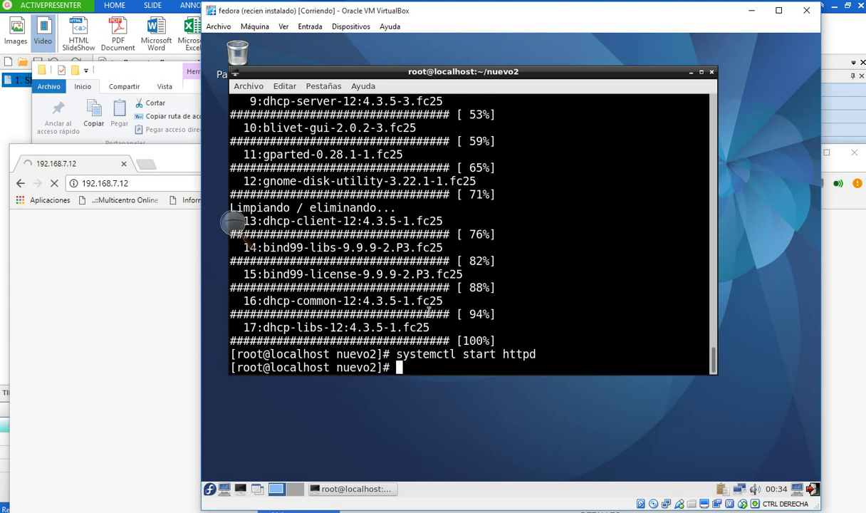
click(195, 294)
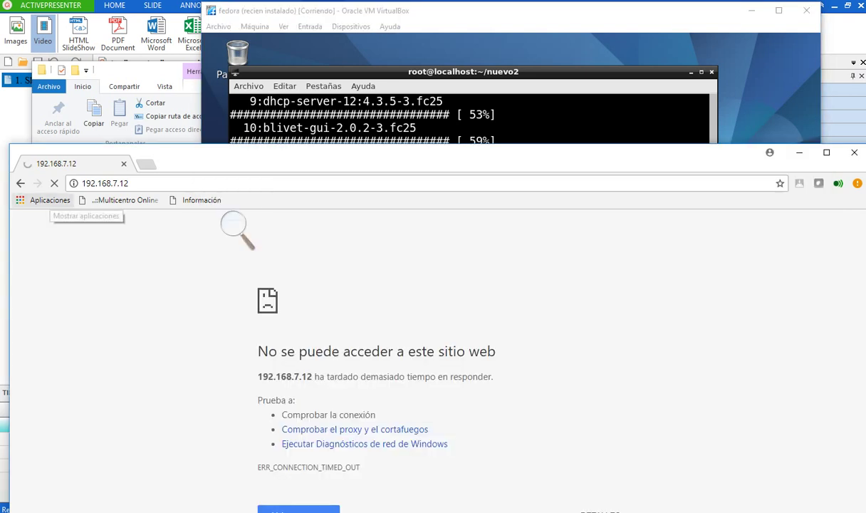
- Stop and reload 192.168.7.12 in Chrome, then return to the Fedora VM
click(54, 183)
click(55, 183)
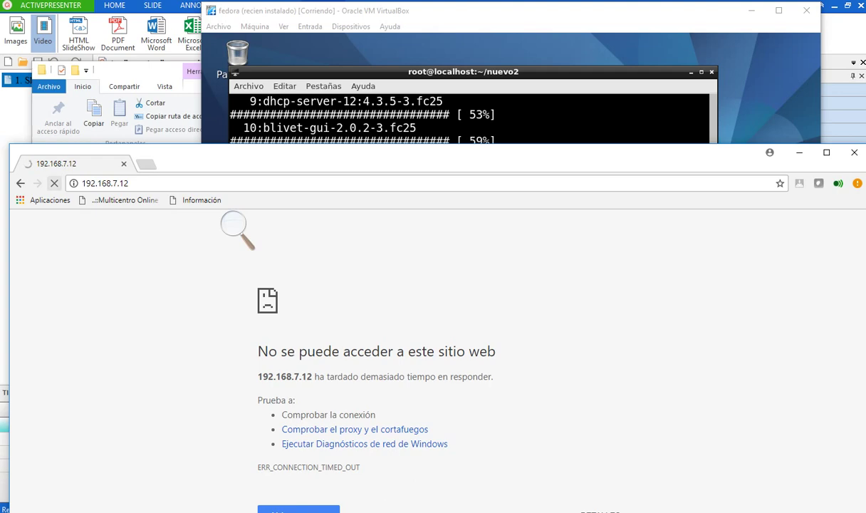
click(342, 72)
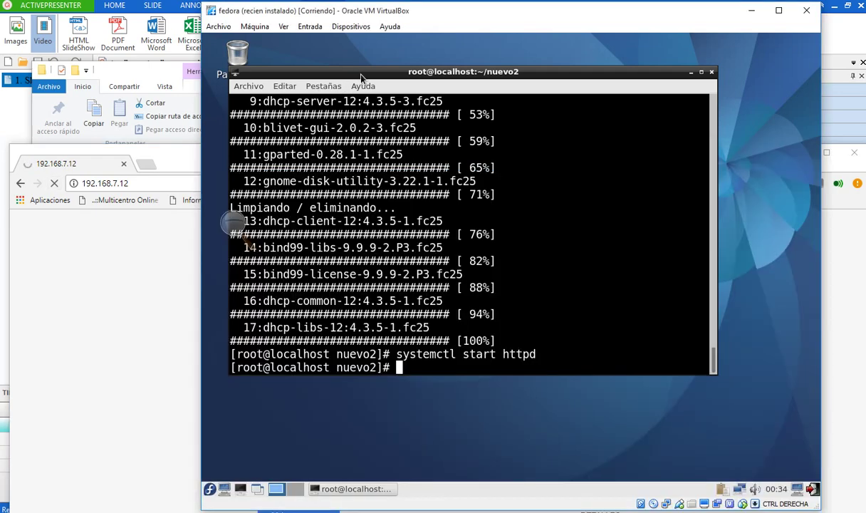
- Launch Cortafuegos from the Fedora Administración menu and position its window
click(210, 490)
mouse_move(243, 440)
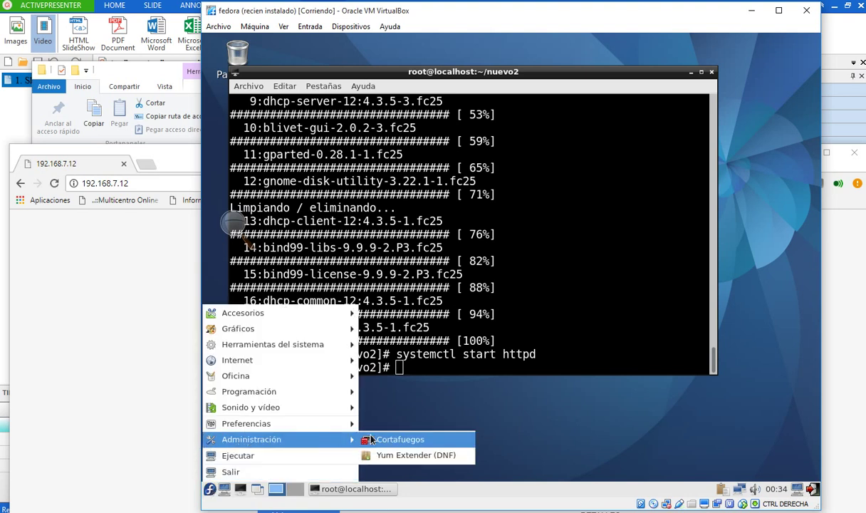
click(374, 439)
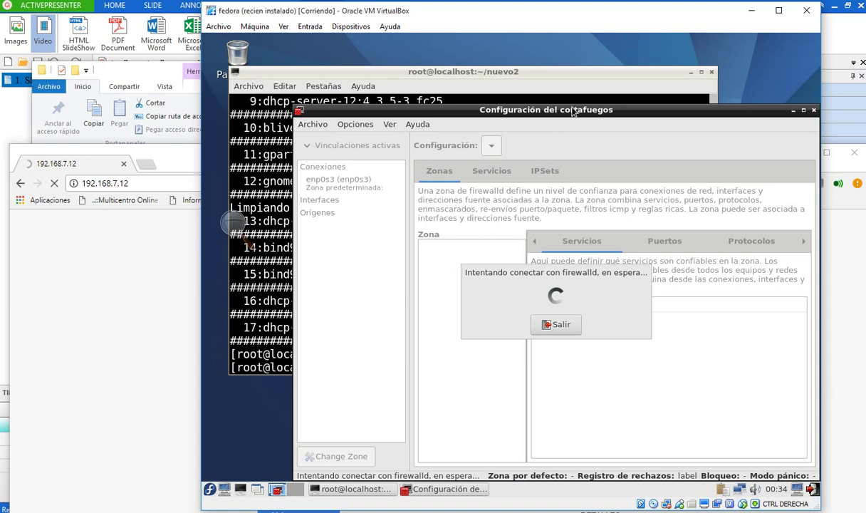
drag(572, 113, 505, 83)
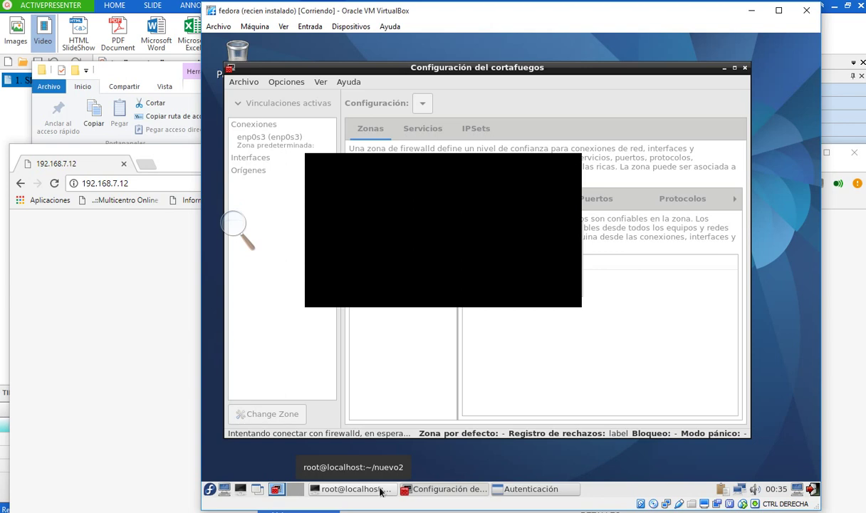
click(231, 240)
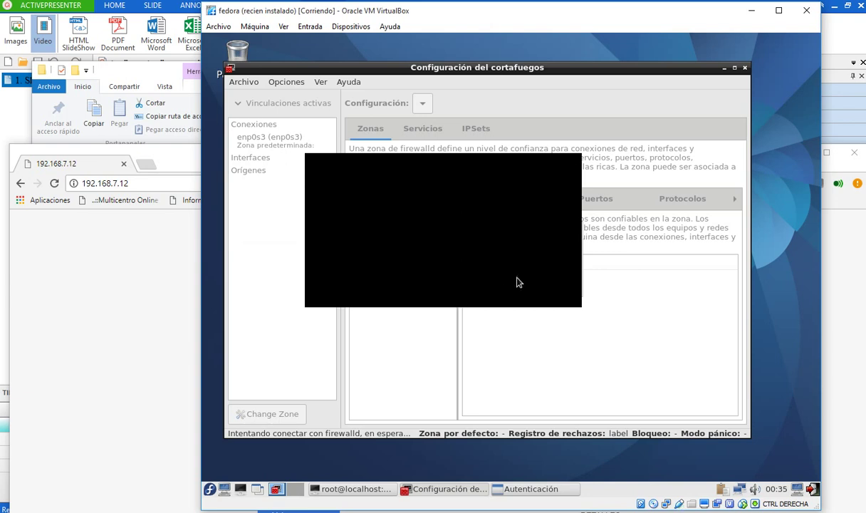
- Unlock the firewall settings with the root password
click(513, 490)
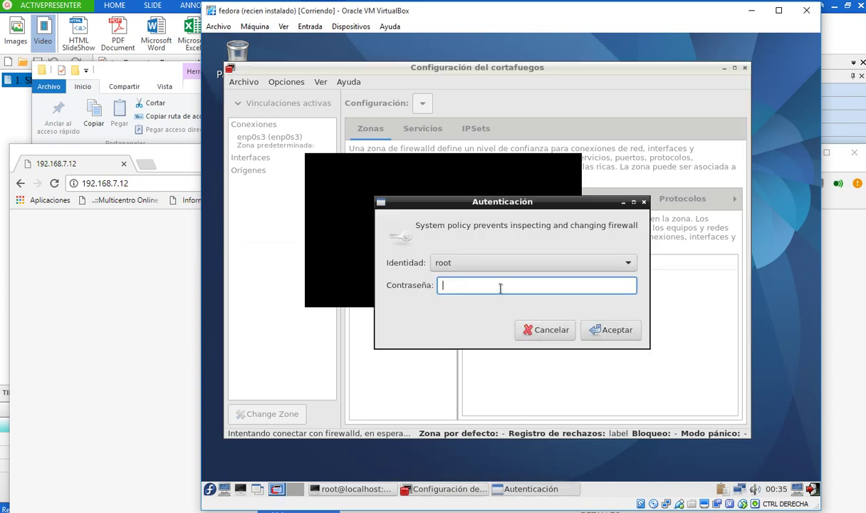
text(••••••••)
key(Return)
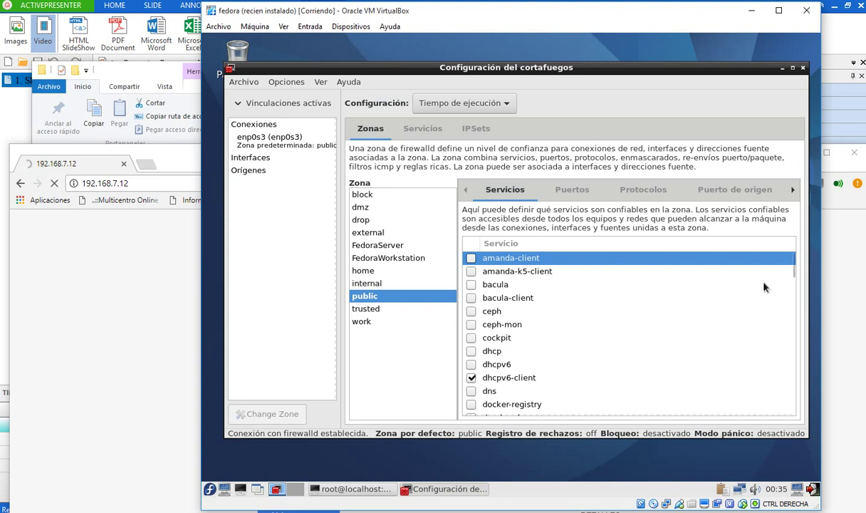
- Scroll the public zone's Servicios list to bring http and https into view
drag(791, 277, 791, 389)
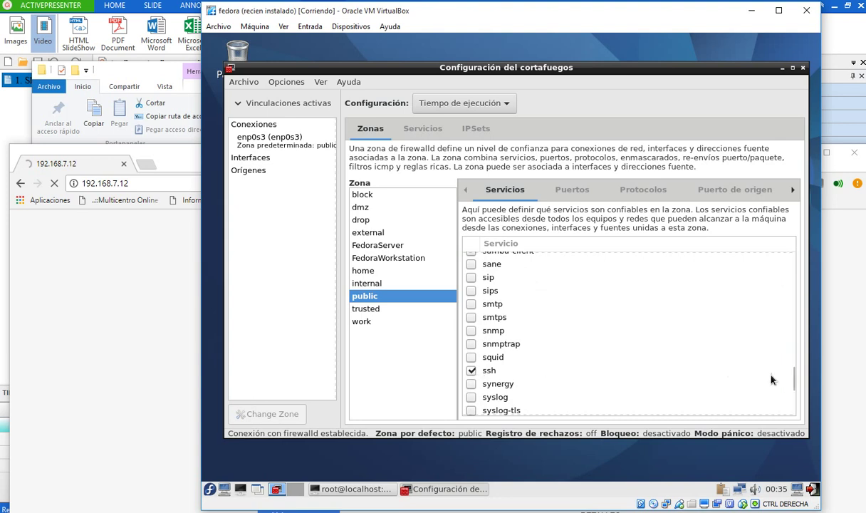
scroll(792, 381, up, 4)
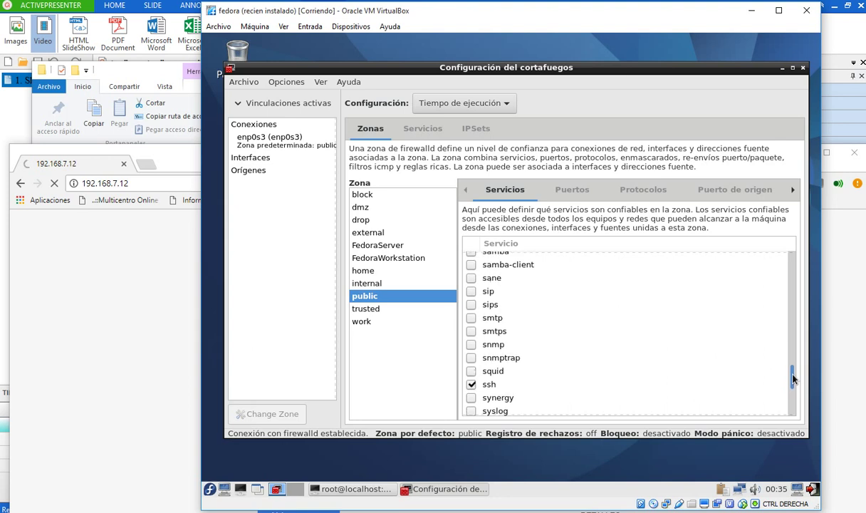
scroll(790, 348, up, 2)
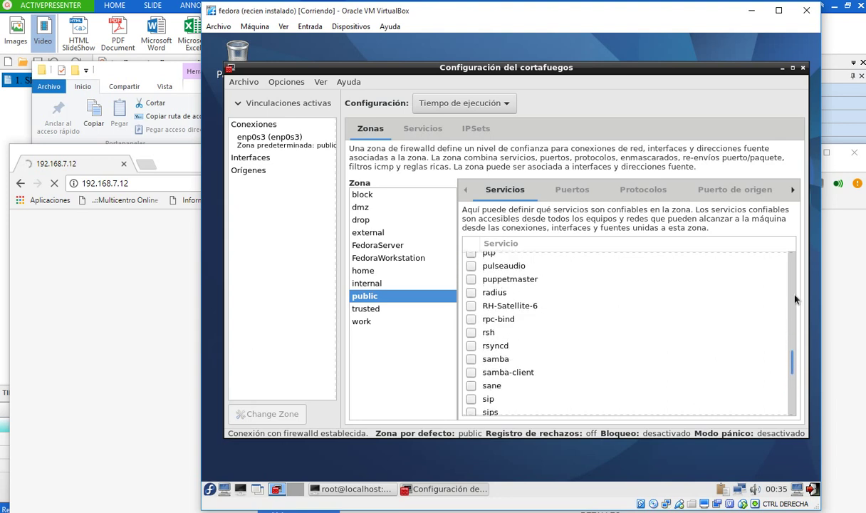
scroll(794, 306, up, 3)
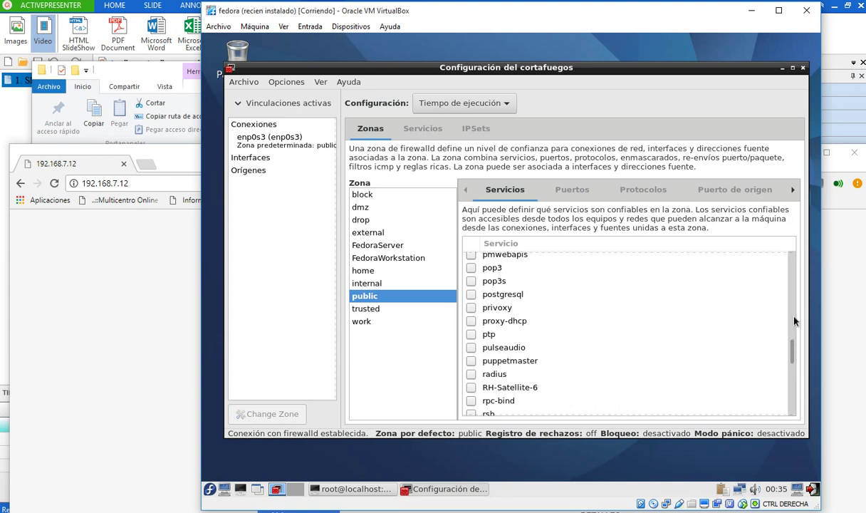
scroll(796, 319, up, 3)
scroll(794, 316, up, 5)
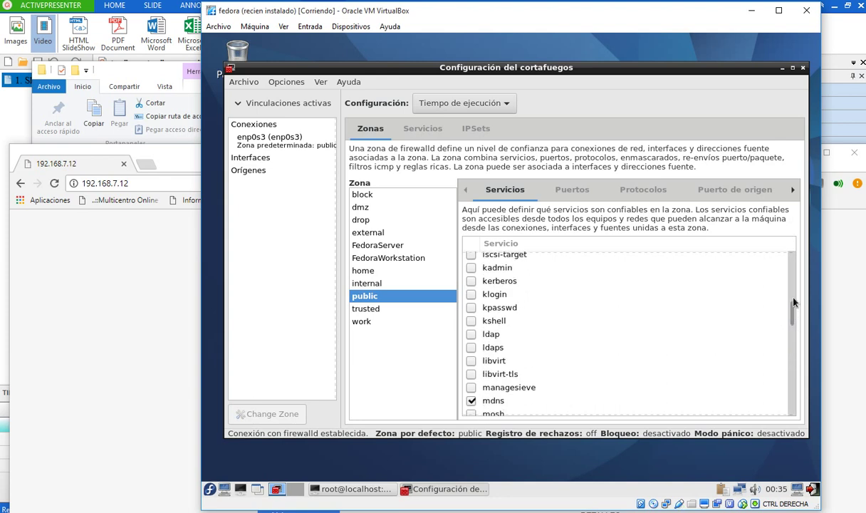
scroll(792, 297, up, 5)
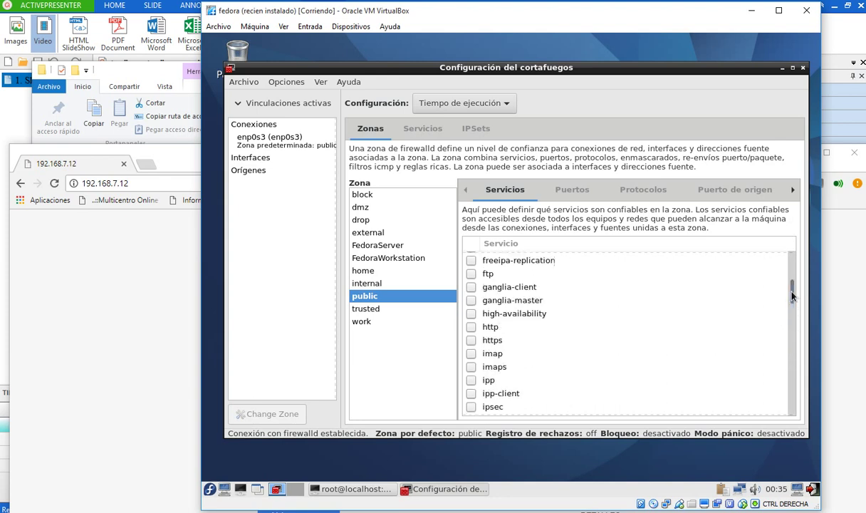
- Allow http, https, dhcp, cockpit and dhcpv6-client in the public zone, then close the firewall window
click(470, 329)
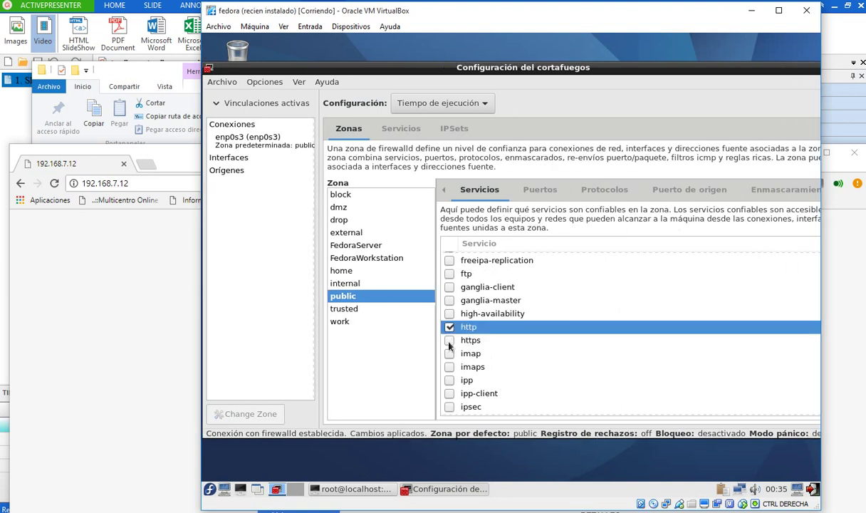
click(449, 341)
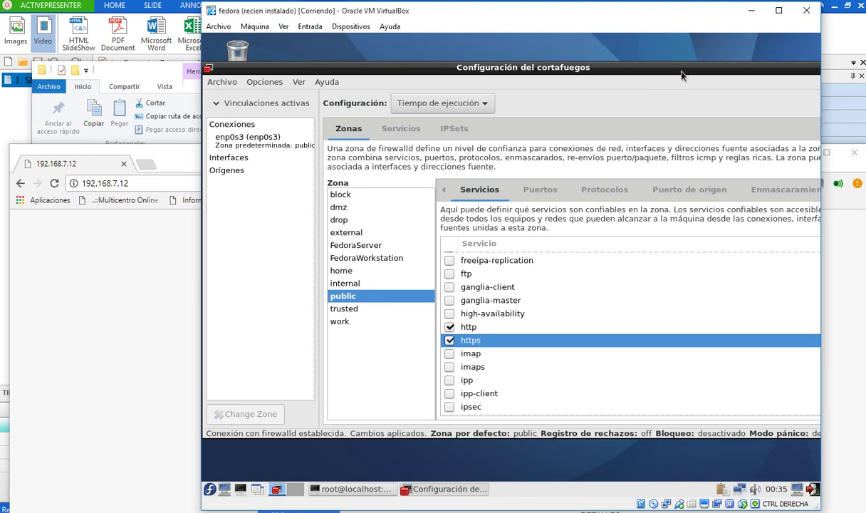
drag(647, 67, 607, 88)
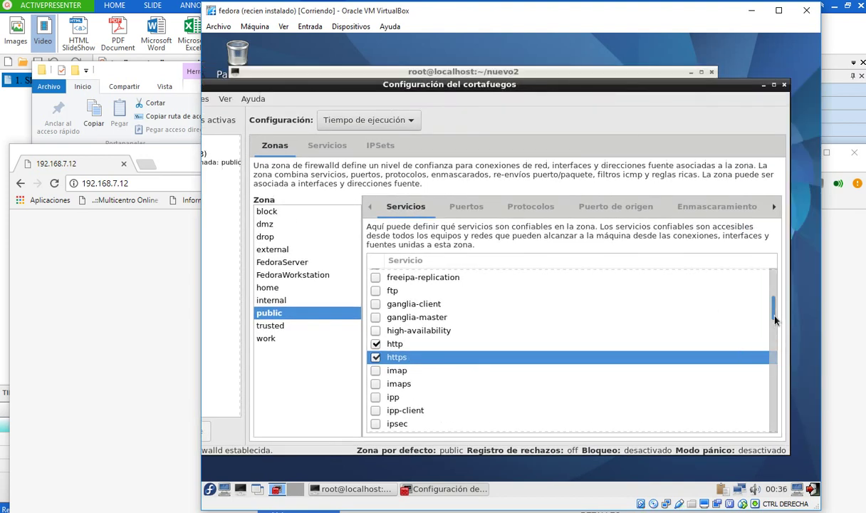
scroll(776, 308, up, 3)
scroll(775, 299, up, 3)
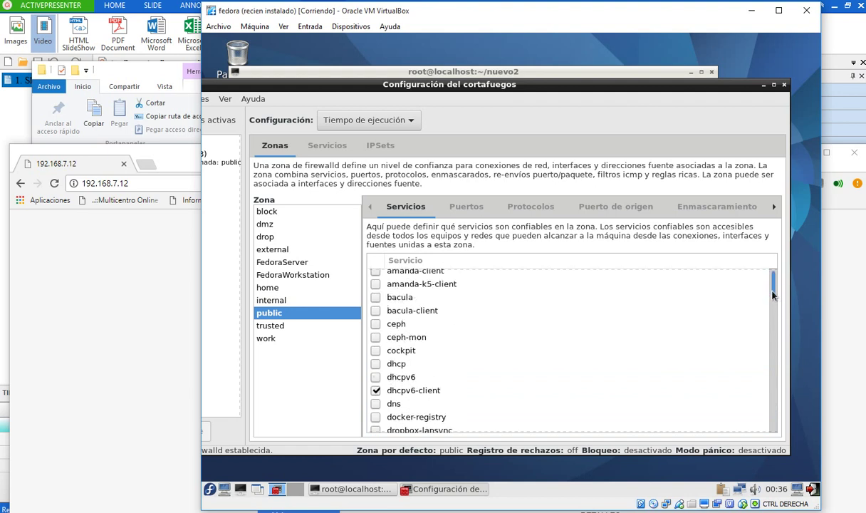
click(376, 364)
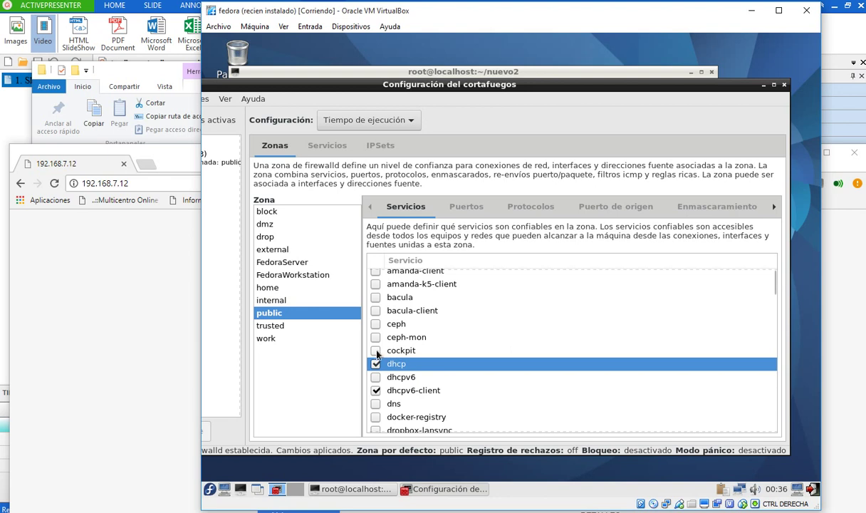
click(376, 351)
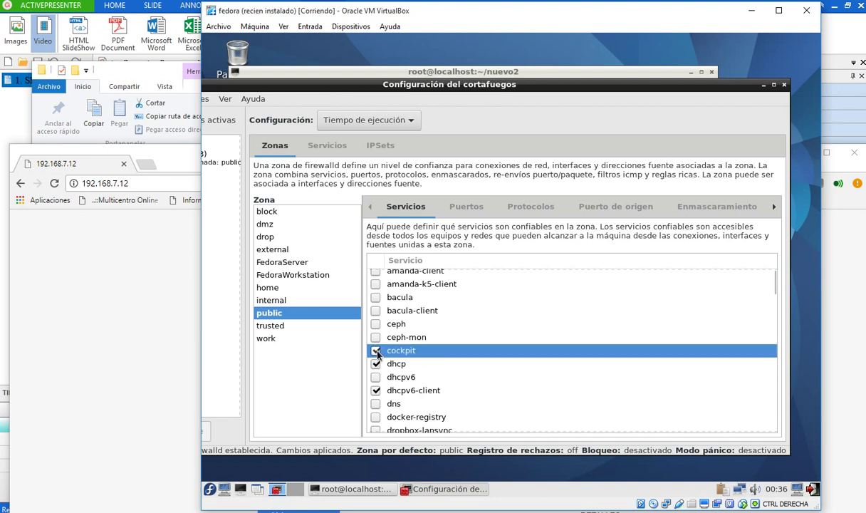
click(376, 390)
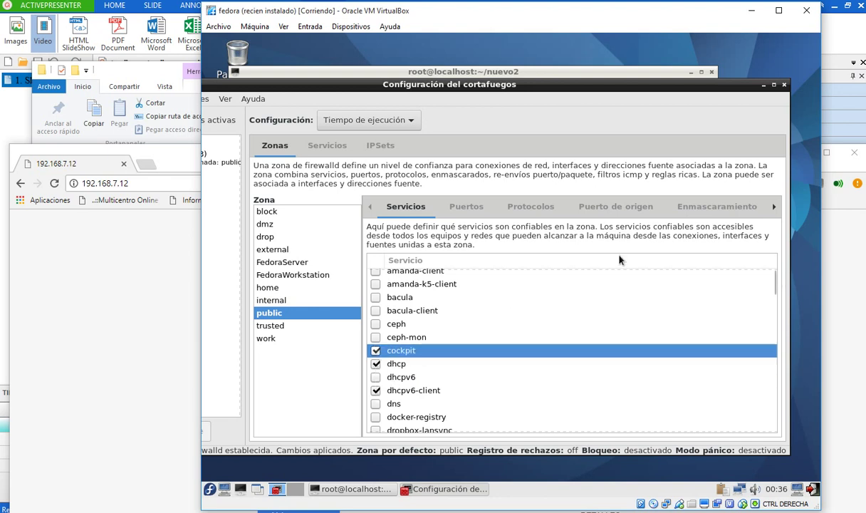
click(784, 85)
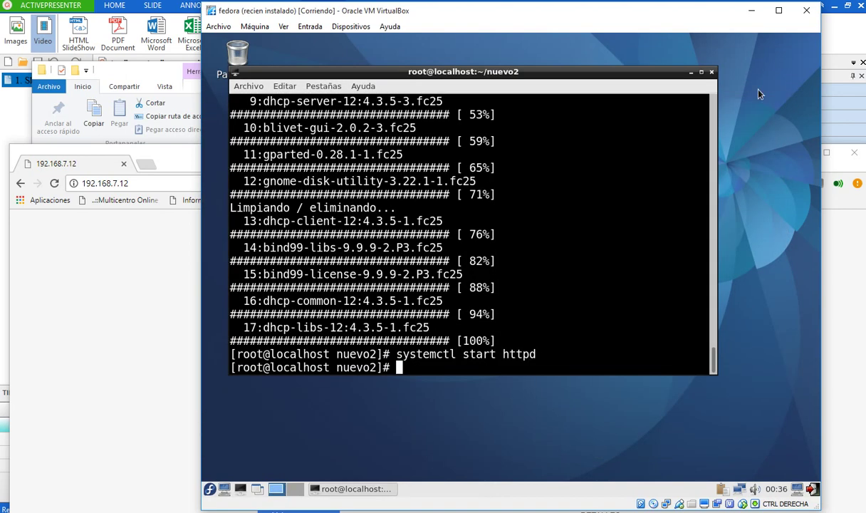
- Reload 192.168.7.12 in Chrome to show the Apache test page, then switch the VM to workspace 2
click(199, 277)
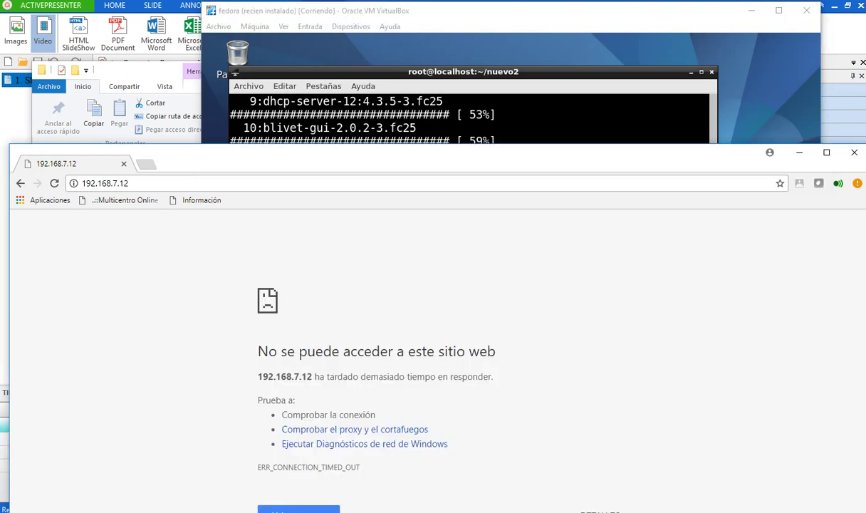
click(54, 183)
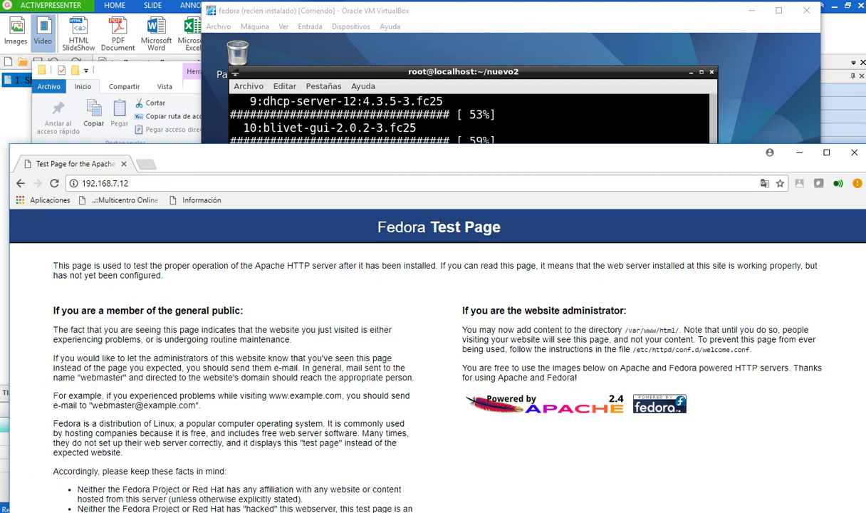
click(479, 72)
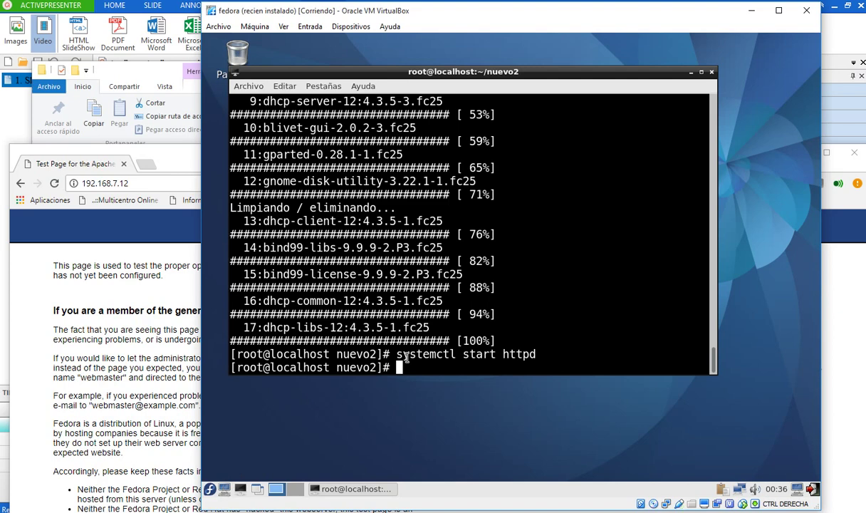
key(ctrl+alt+Right)
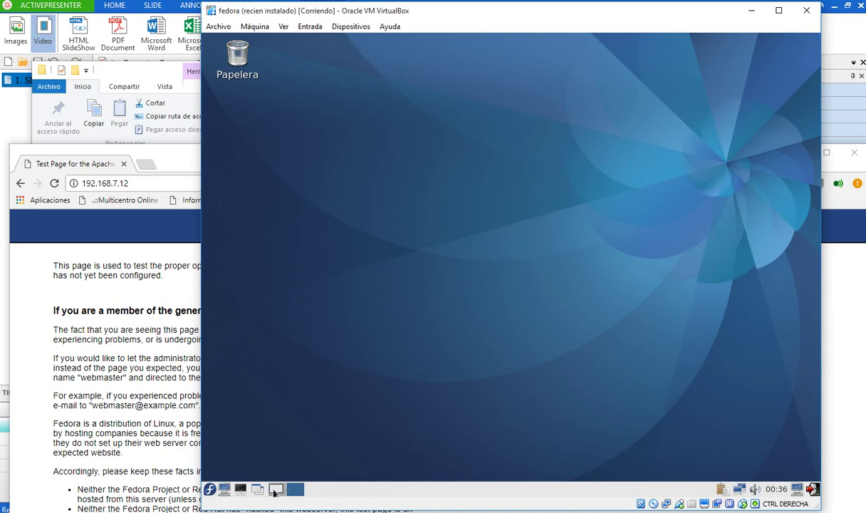
- Back on workspace 1, cd to /var/www/html, list it with ls -l, and run nano prueba.php
click(277, 489)
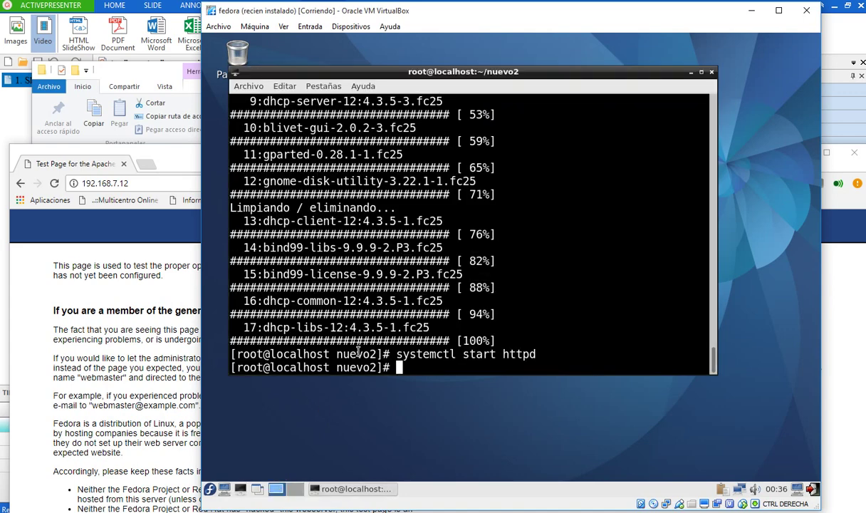
text(cd /var/)
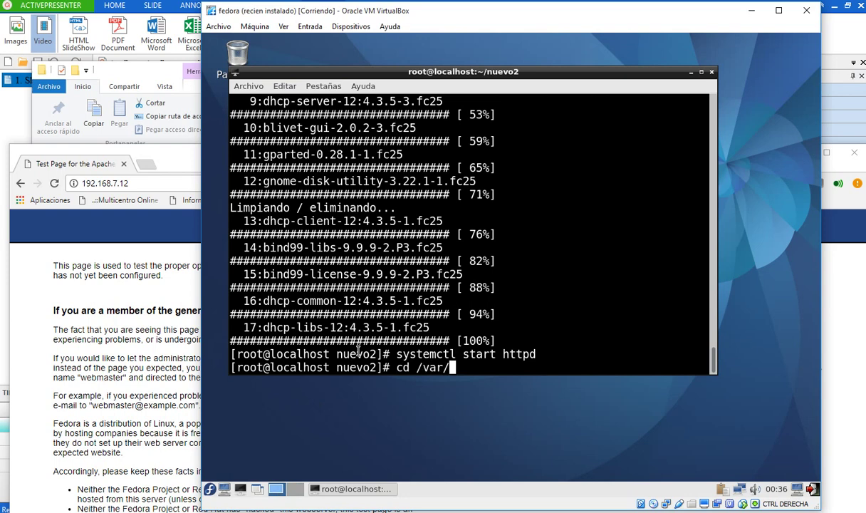
text(www/html)
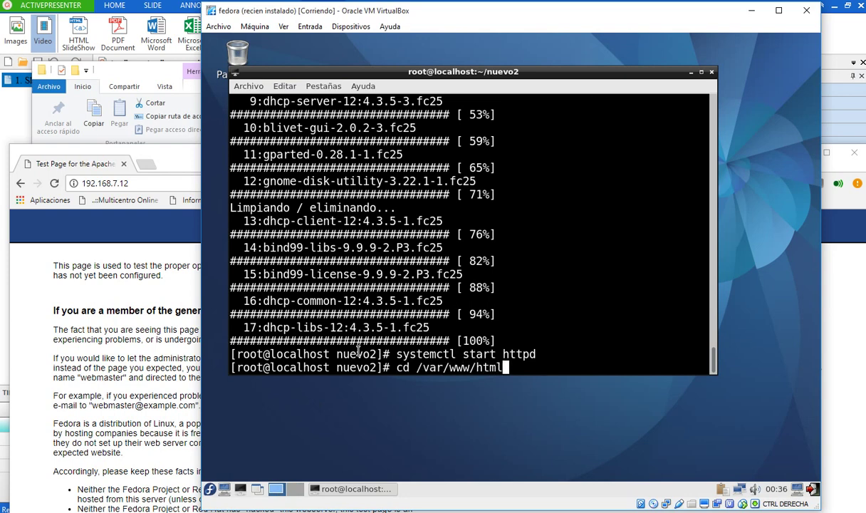
key(Return)
text(ls -l)
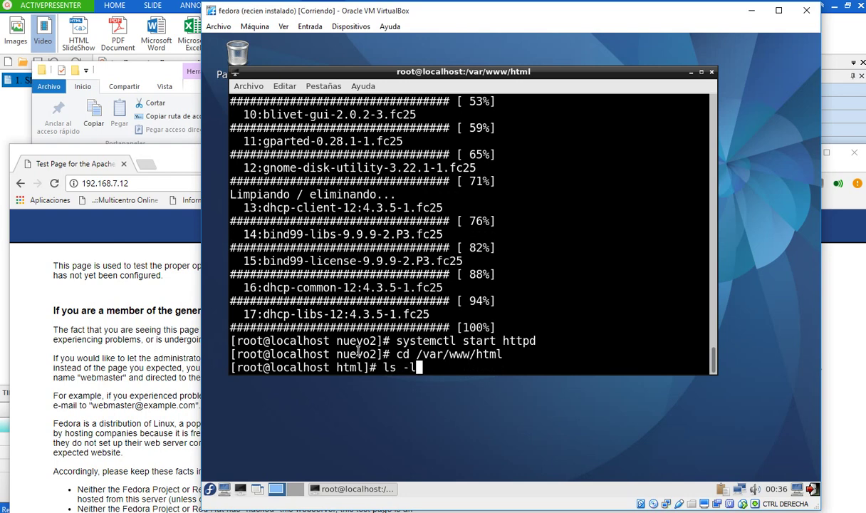
key(Return)
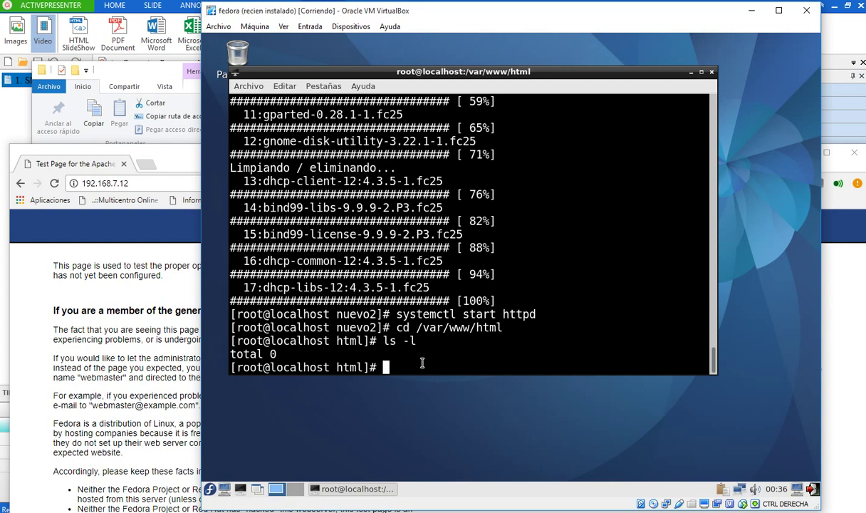
text(nano prueba.php)
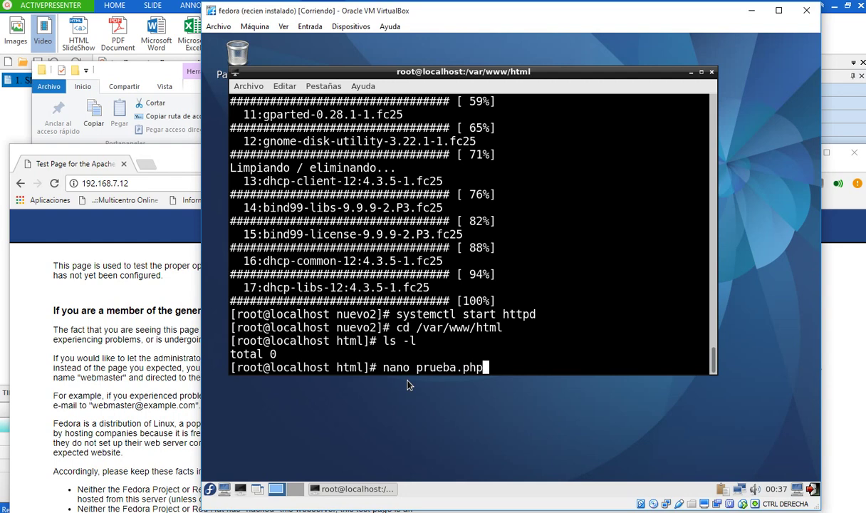
key(Return)
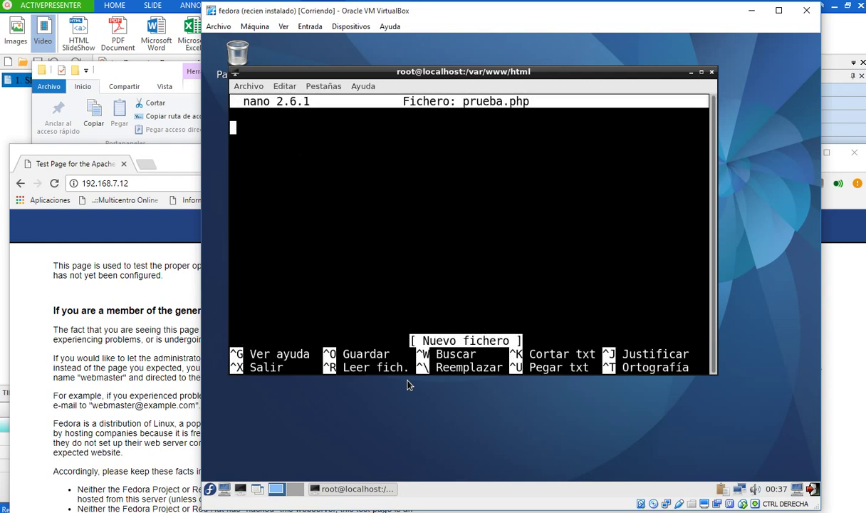
- Write <?php phpinfo() ?> into prueba.php, correcting the typos along the way
text(<?)
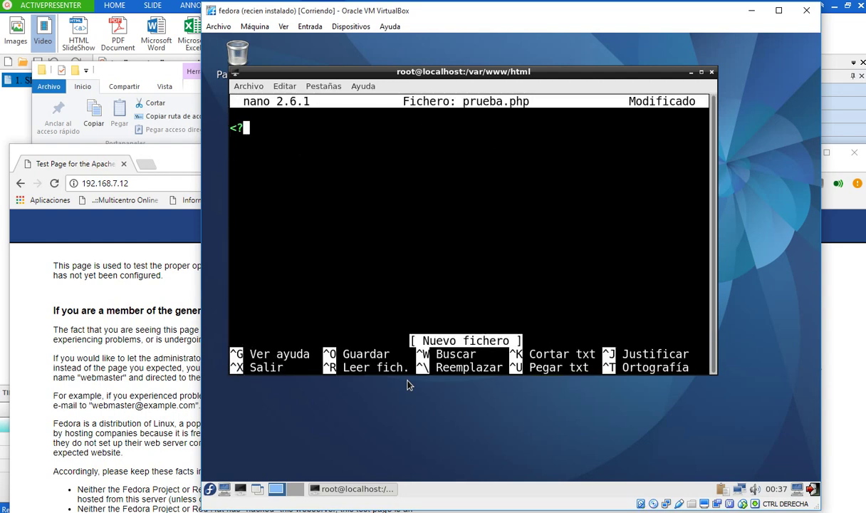
text( php)
text(ingo)
key(BackSpace)
key(BackSpace)
text(fo();)
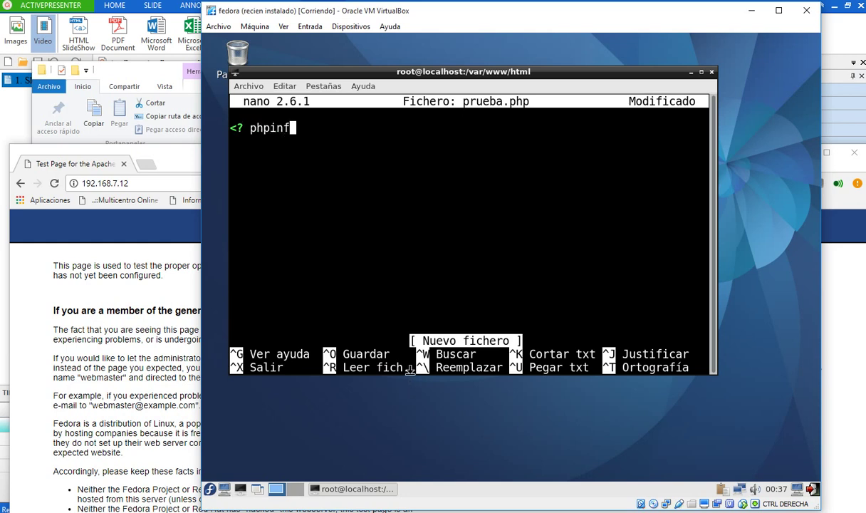
key(BackSpace)
key(BackSpace)
text() )
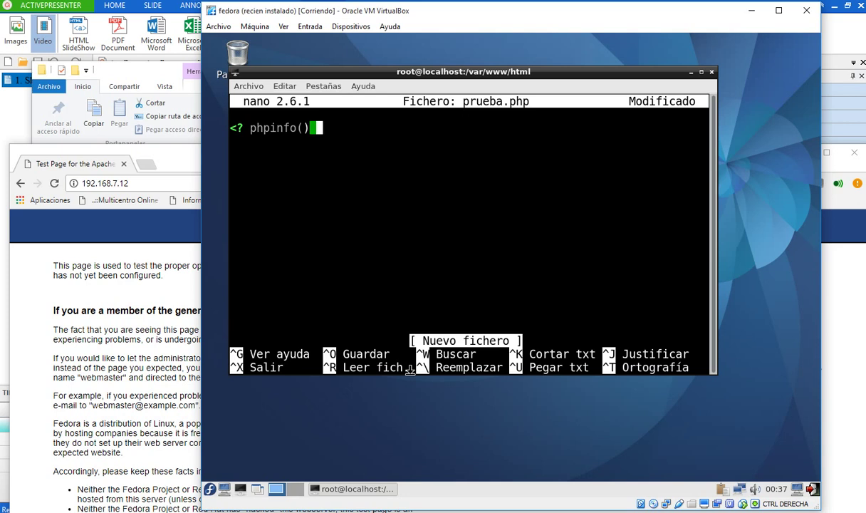
text(?>)
key(Left)
key(Left)
key(Left)
key(Left)
key(Left)
key(Left)
key(Left)
key(Left)
key(Left)
key(Left)
key(Left)
key(Left)
key(Left)
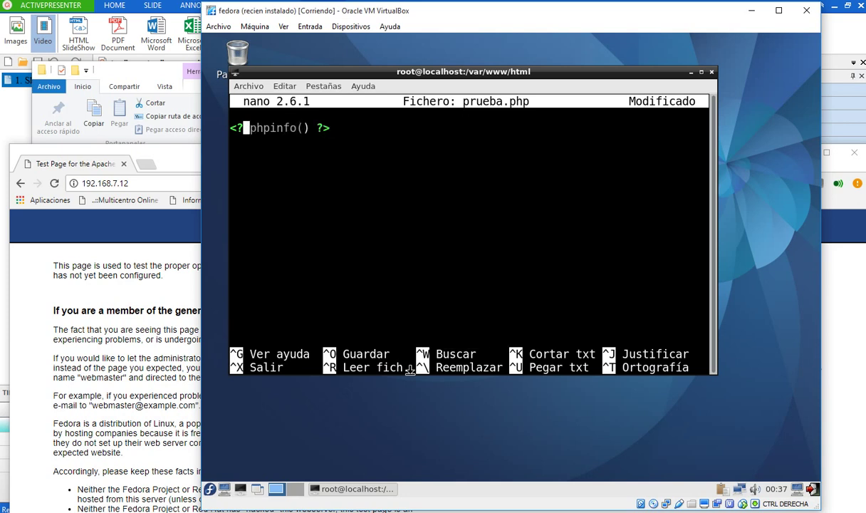
text(php)
key(Right)
key(Right)
key(Right)
key(Right)
key(Right)
key(Right)
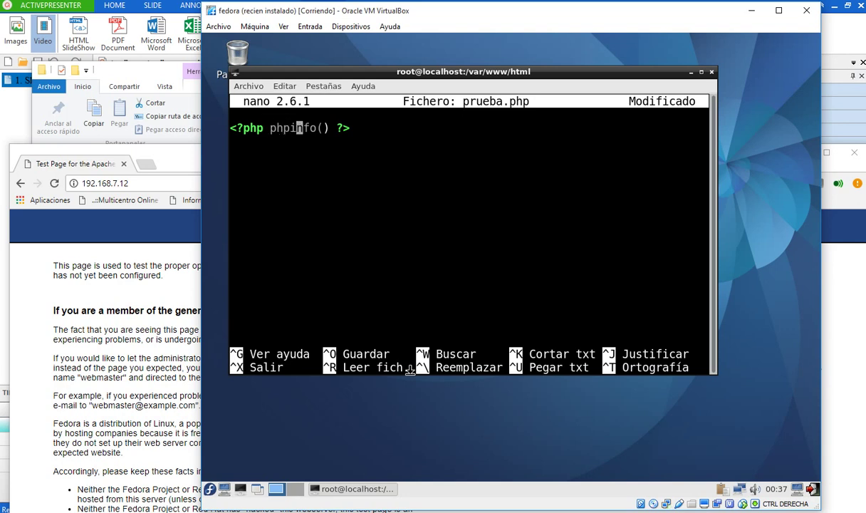
- Save prueba.php and exit nano, then confirm with ls -l that it is listed at 19 bytes
key(ctrl+x)
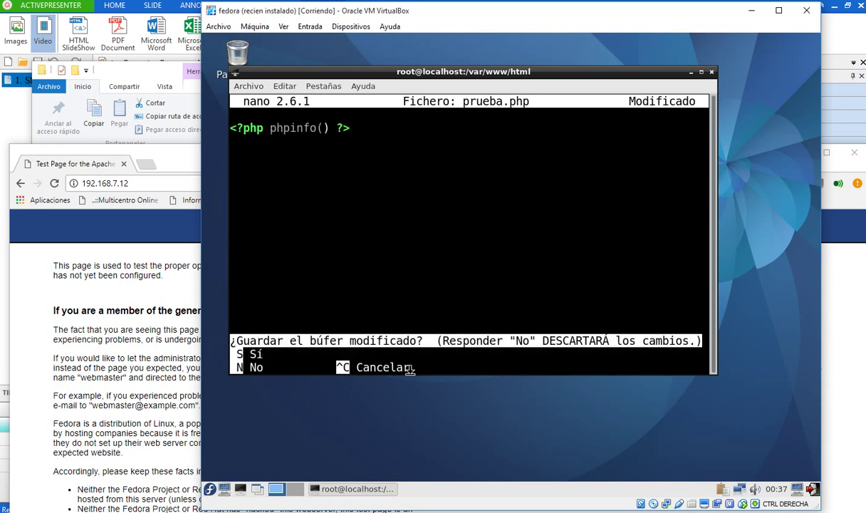
key(s)
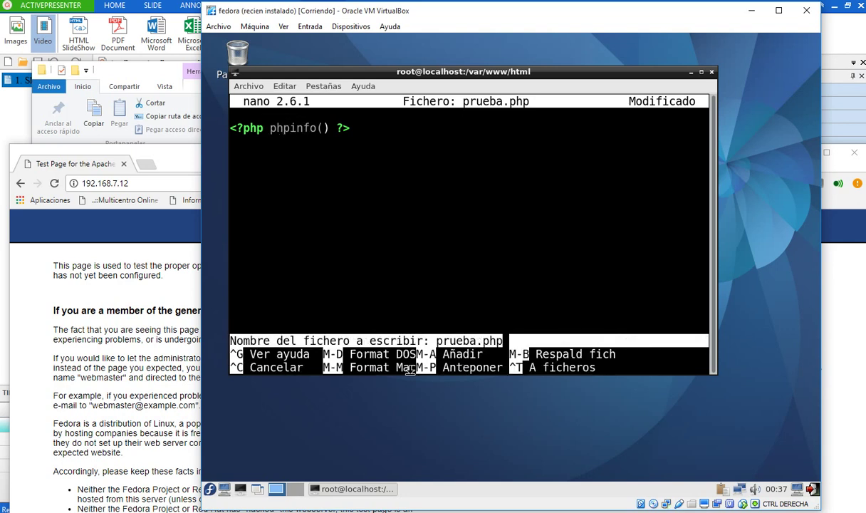
key(Return)
text(ls -l)
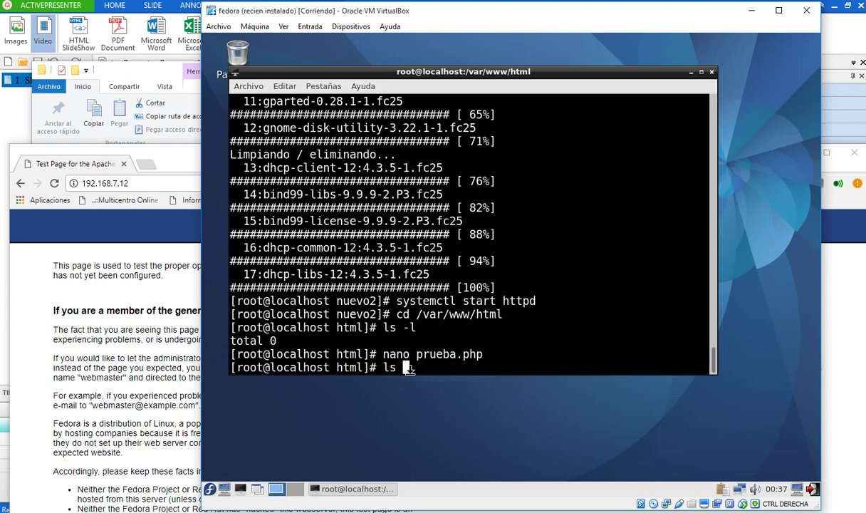
key(Return)
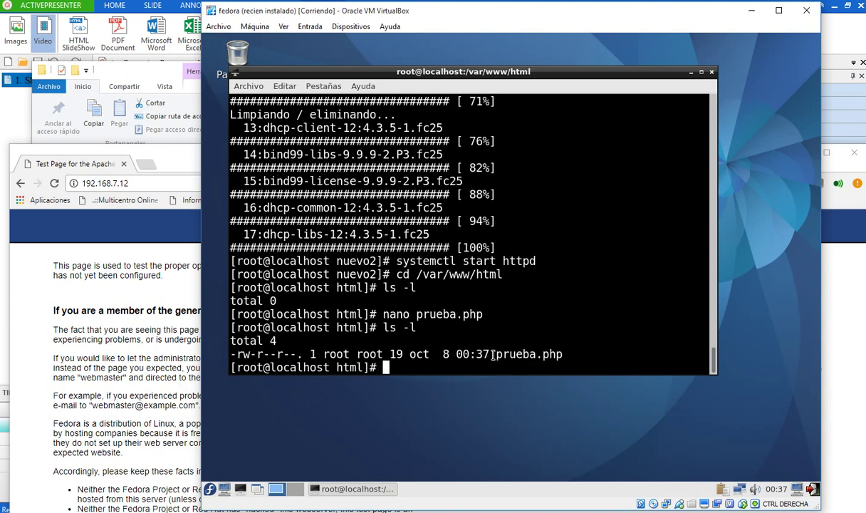
drag(497, 354, 705, 354)
click(107, 183)
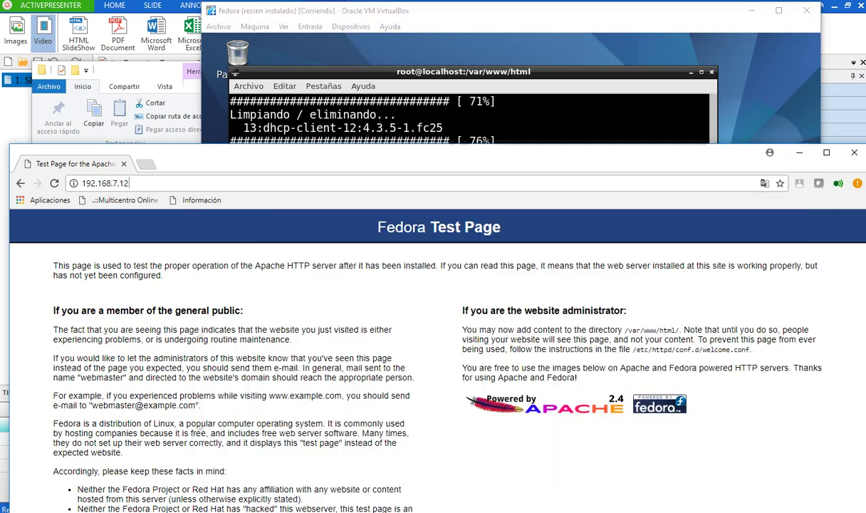
- Load 192.168.7.12/prueba.php in Chrome to show the PHP Version 7.0.24 page, then return to the VM
text(/)
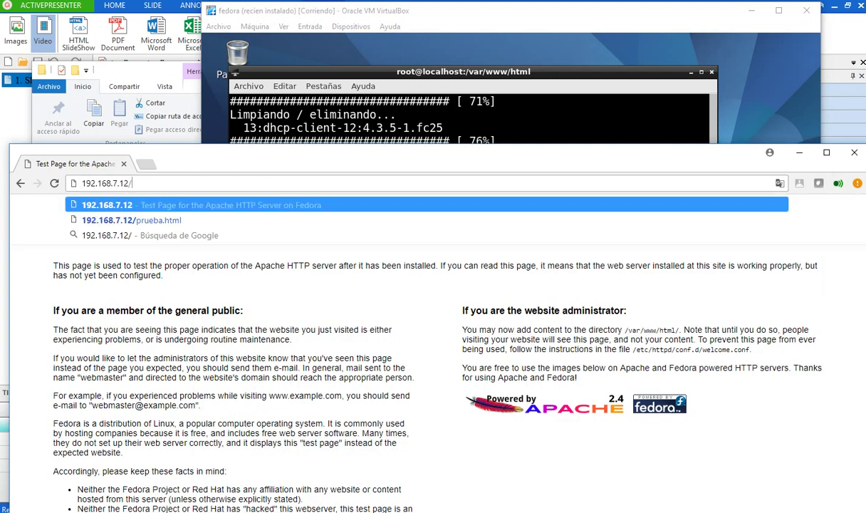
text(prueba.p)
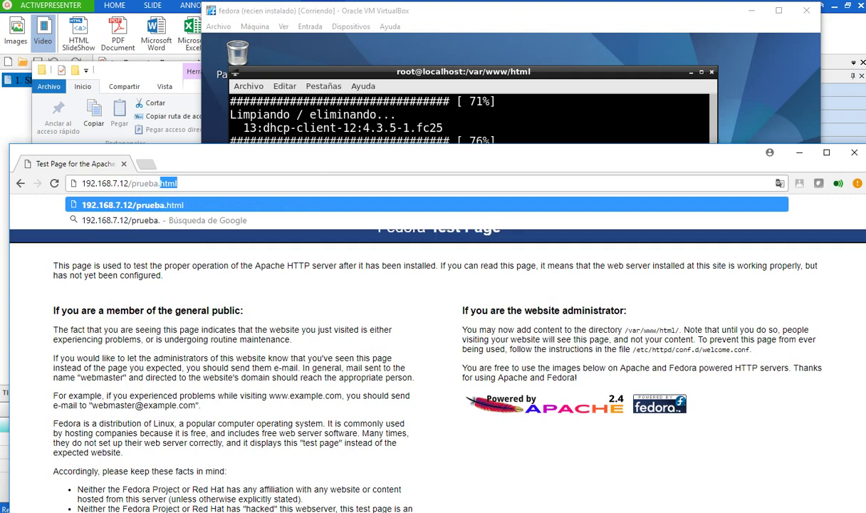
text(hp)
key(Return)
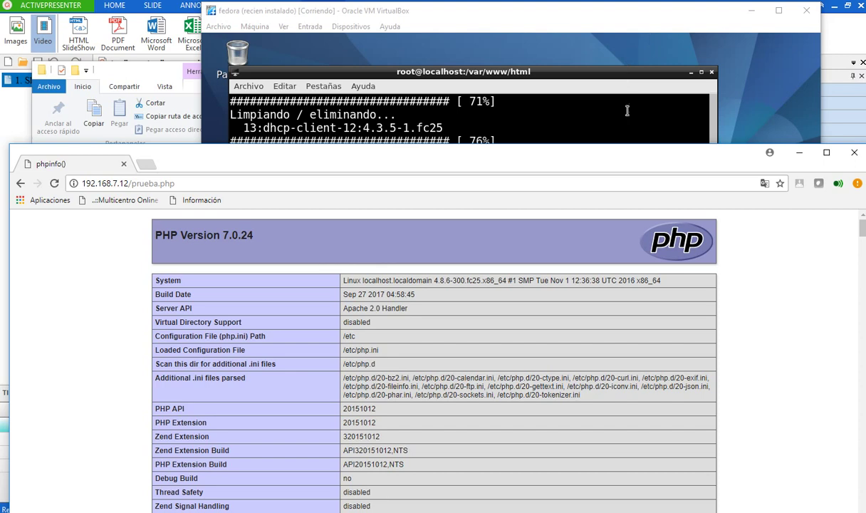
click(636, 81)
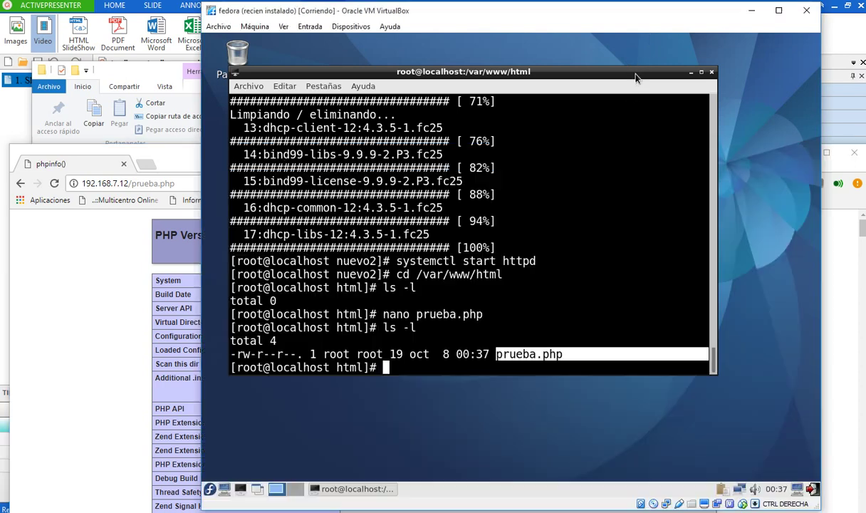
click(503, 324)
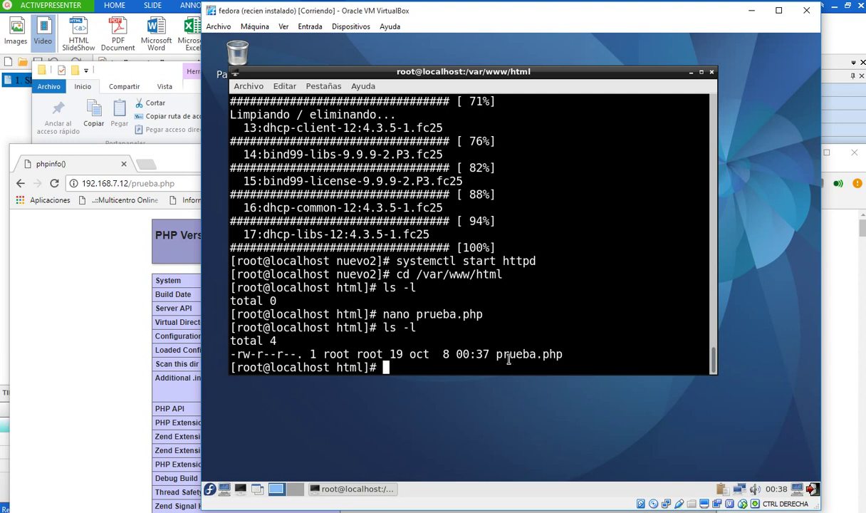
- Run 'systemctl start cockpit' in the Fedora terminal to start the Cockpit service
text(syste)
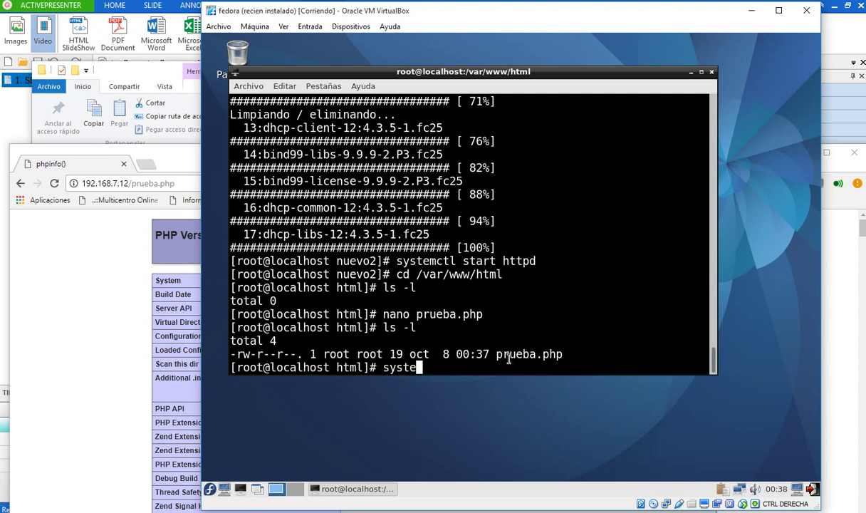
text(mctl start c)
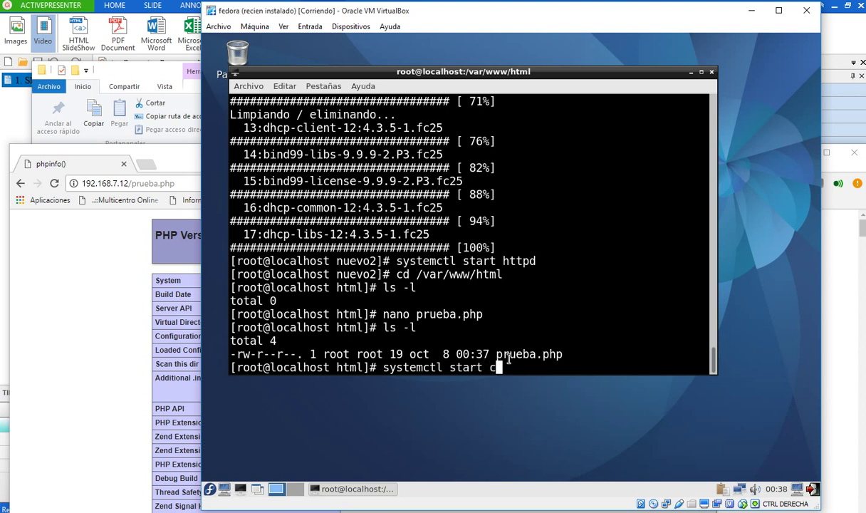
text(ockpit)
key(Return)
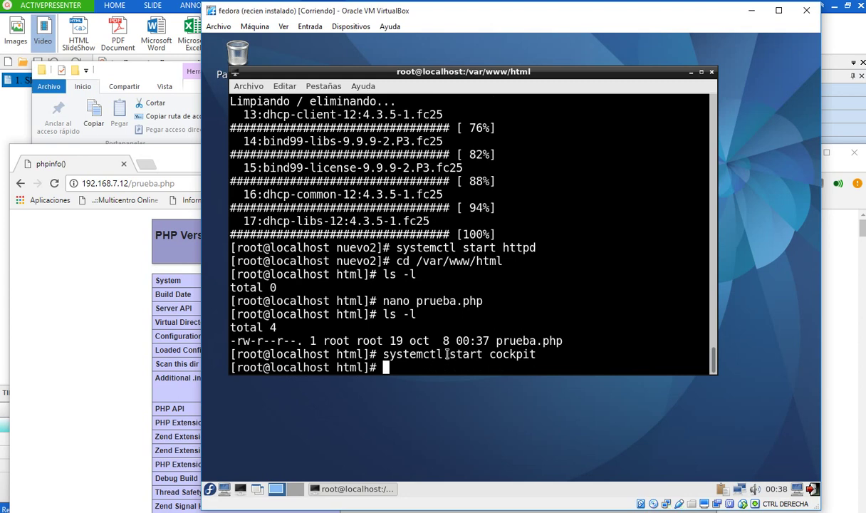
click(202, 253)
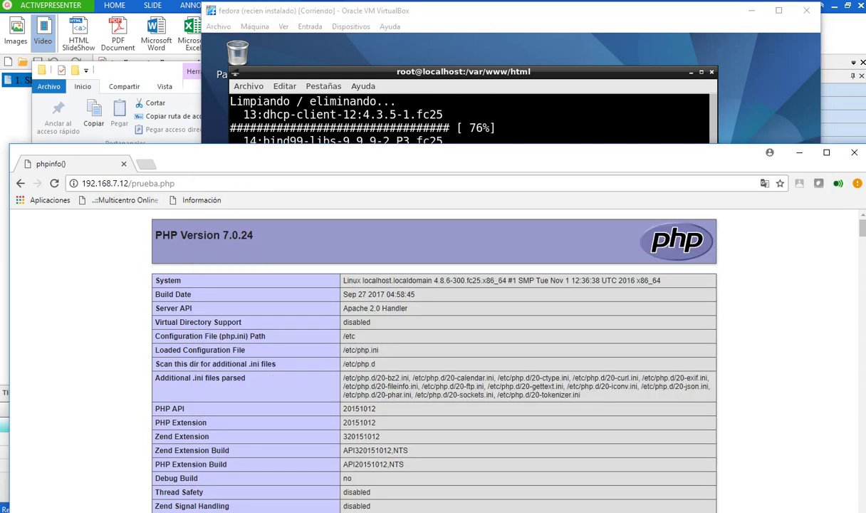
- Replace /prueba.php with :9090 in the address bar to load 192.168.7.12:9090
drag(129, 183, 174, 183)
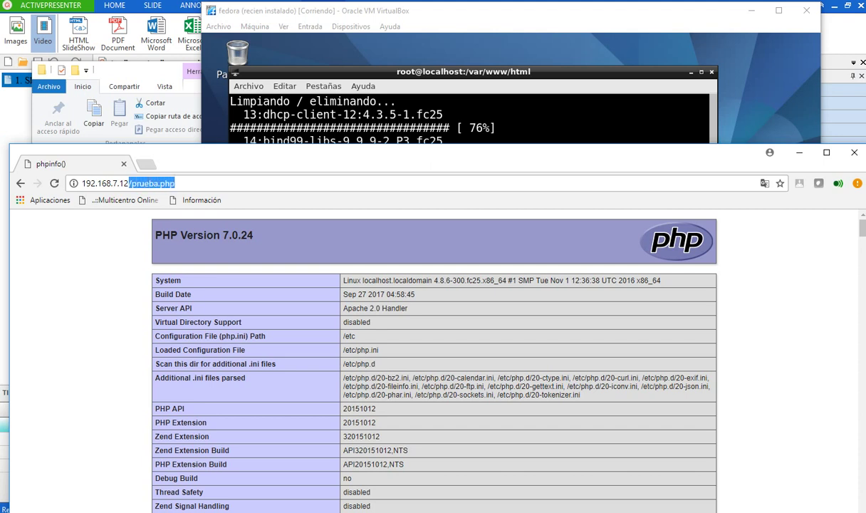
key(BackSpace)
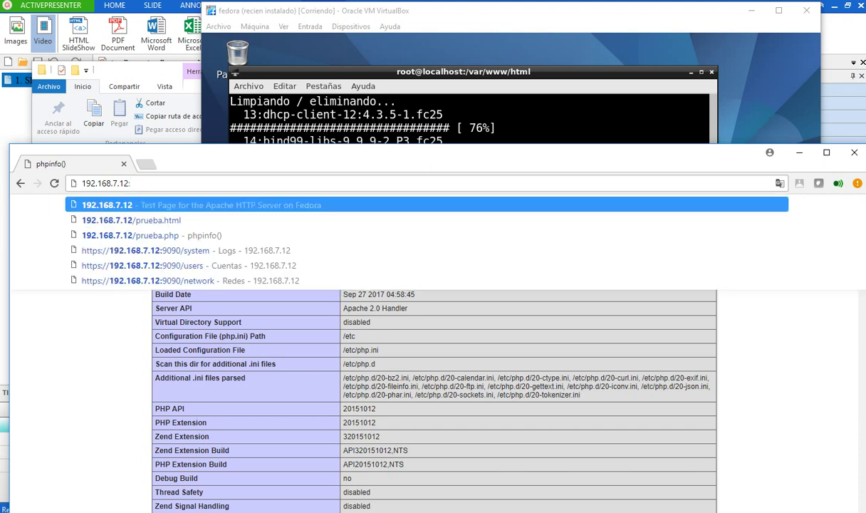
text(:9090)
key(Delete)
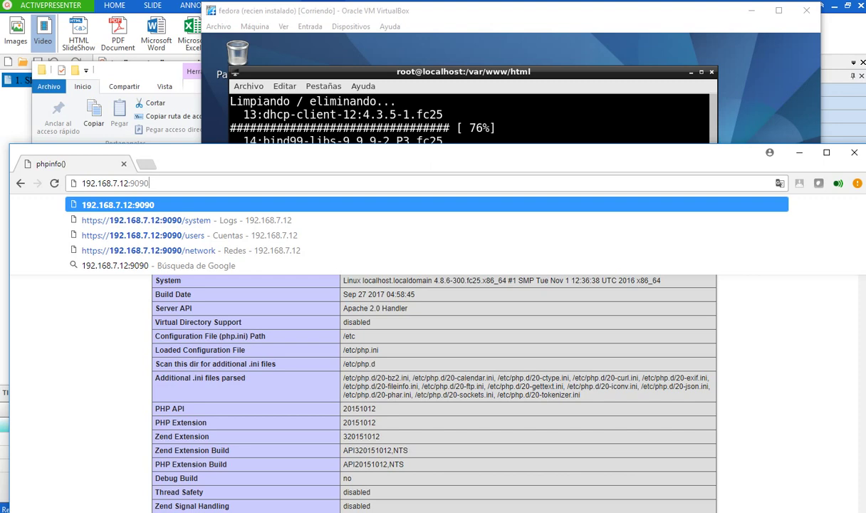
key(Return)
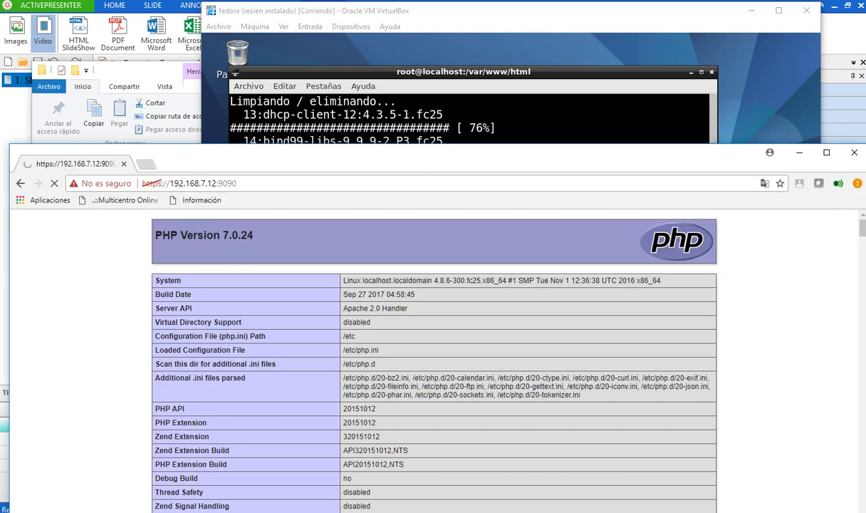
drag(427, 152, 414, 62)
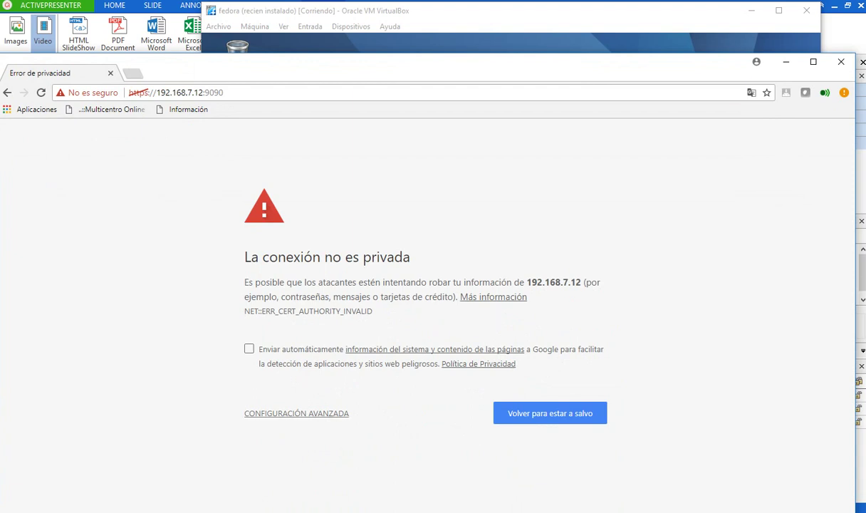
- Bypass the certificate warning through the advanced options and proceed to the Cockpit site
click(296, 413)
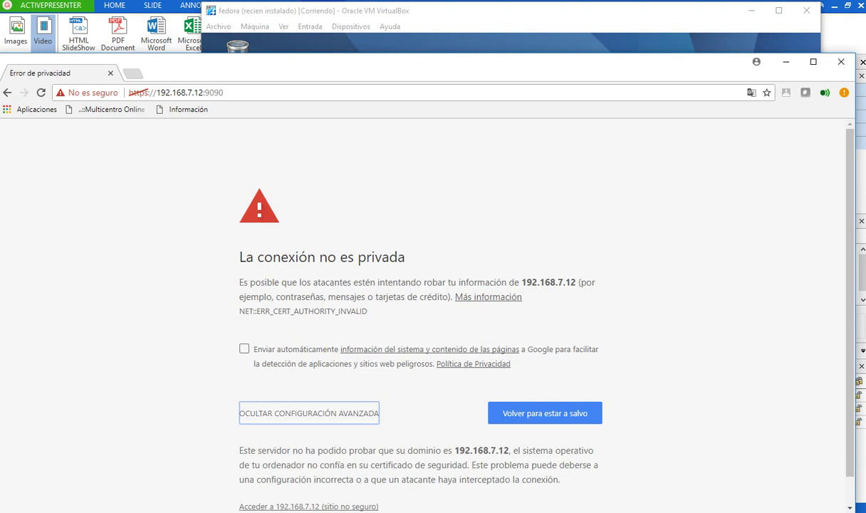
key(Tab)
key(Return)
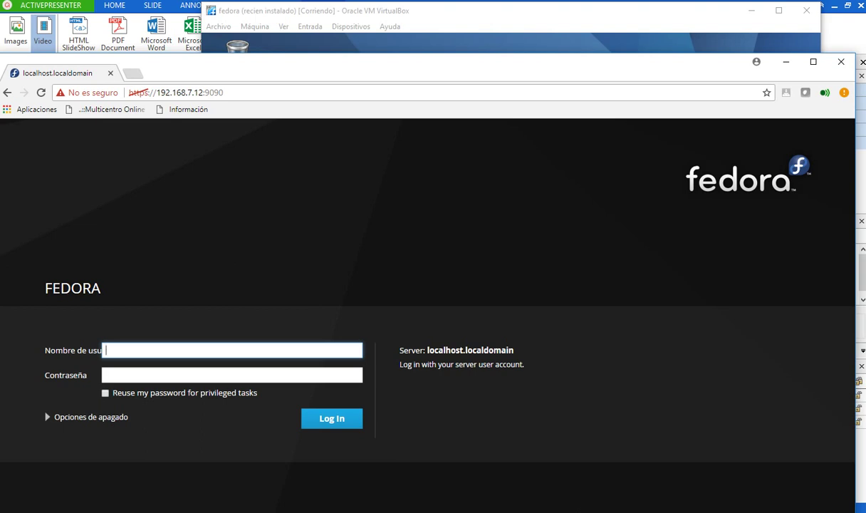
- Attempt a first login with another username and password, maximizing Chrome meanwhile
text(incos)
key(Tab)
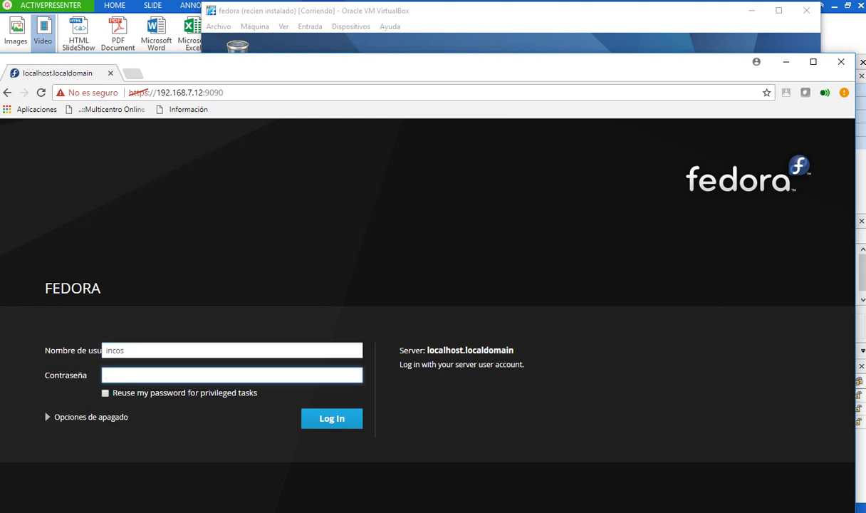
text(********)
key(Return)
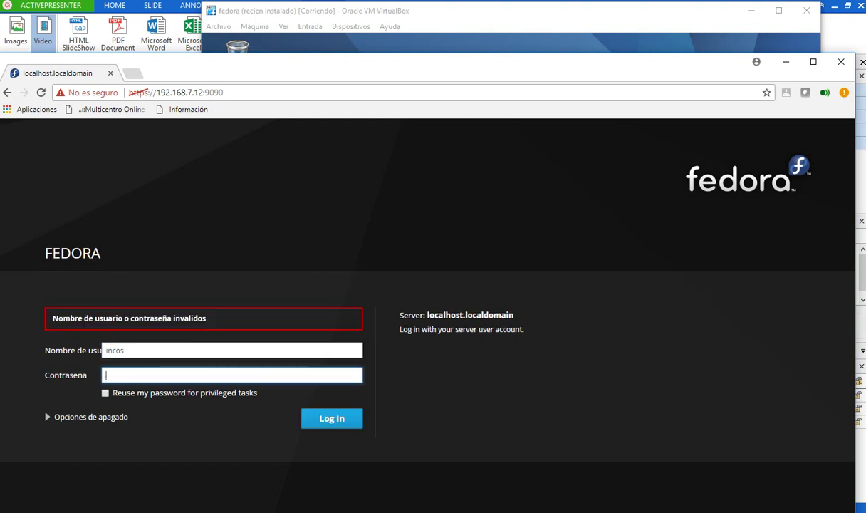
key(super+Up)
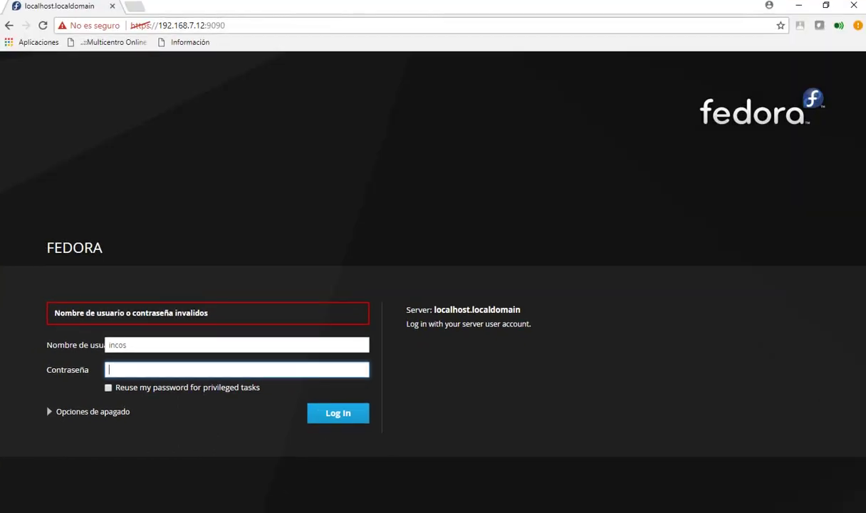
text(********)
key(Return)
- Log in to Cockpit with username root and its password
key(shift+Tab)
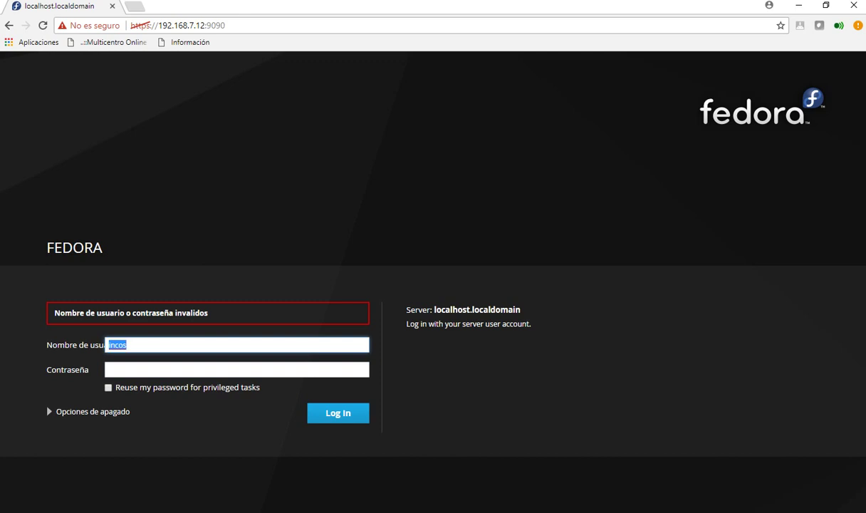
text(root)
key(Tab)
text(a)
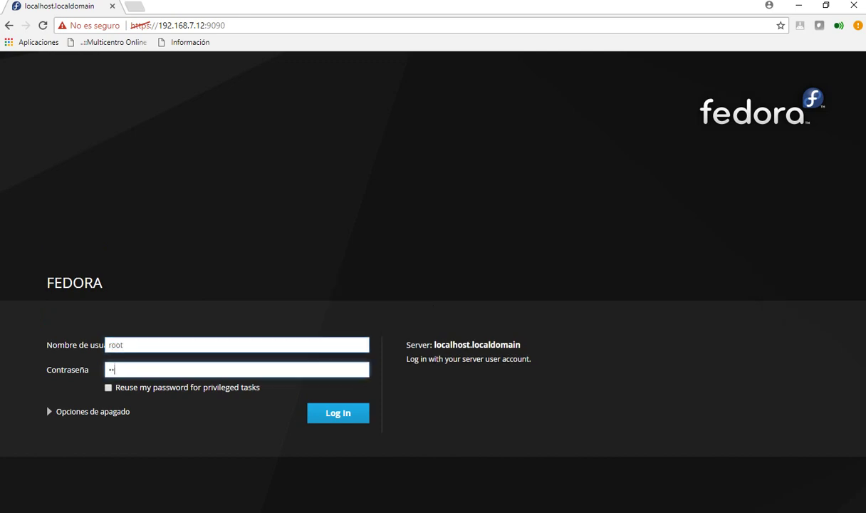
key(BackSpace)
text(••••••••)
key(Return)
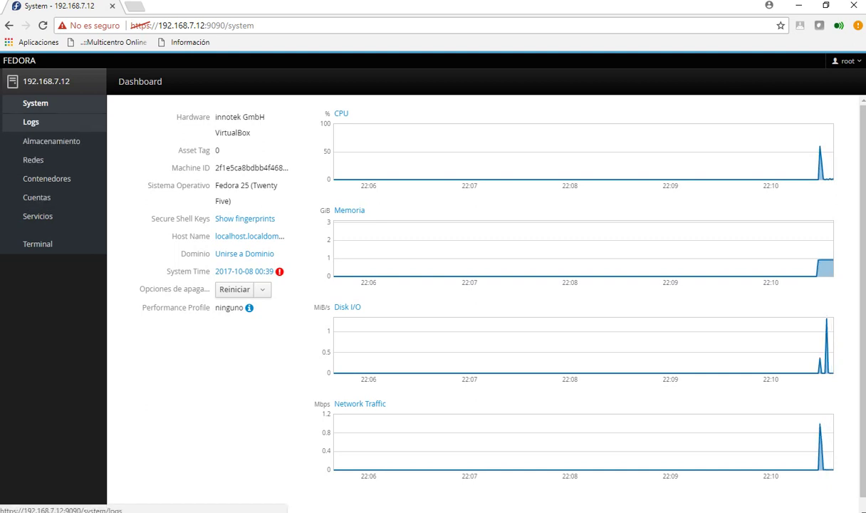
- View the Cockpit logs filtered by the Advertencias and Avisos levels
click(30, 122)
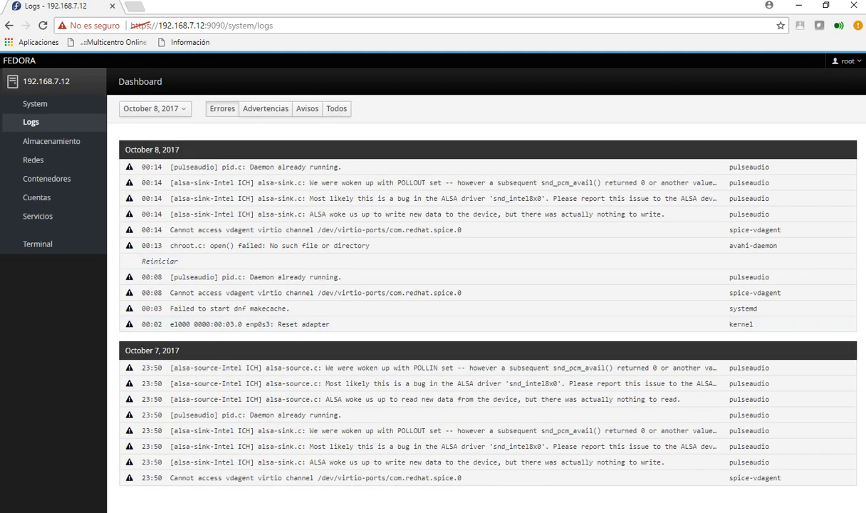
click(265, 109)
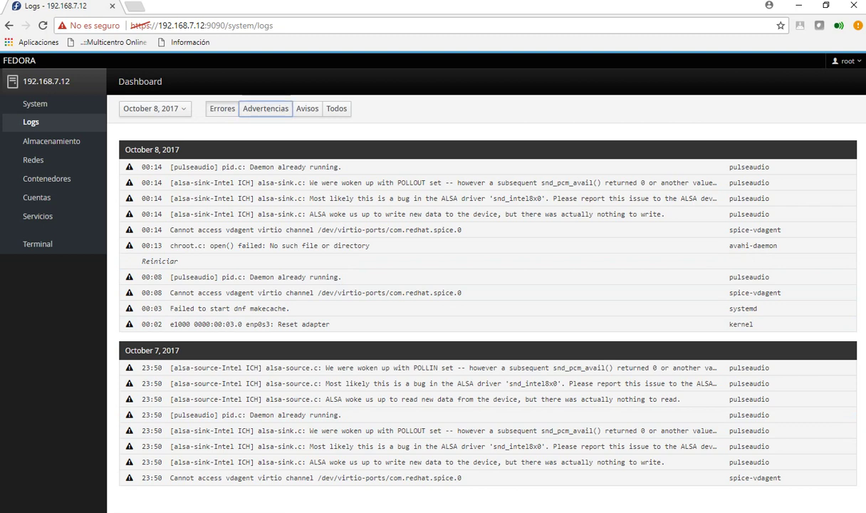
click(264, 108)
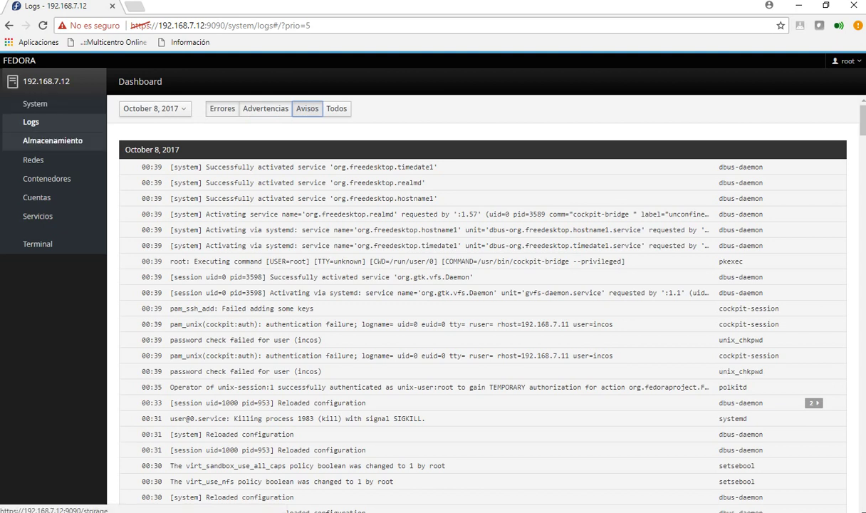
- Browse the Storage, Networking, Accounts and Services pages, ending on Terminal
click(52, 141)
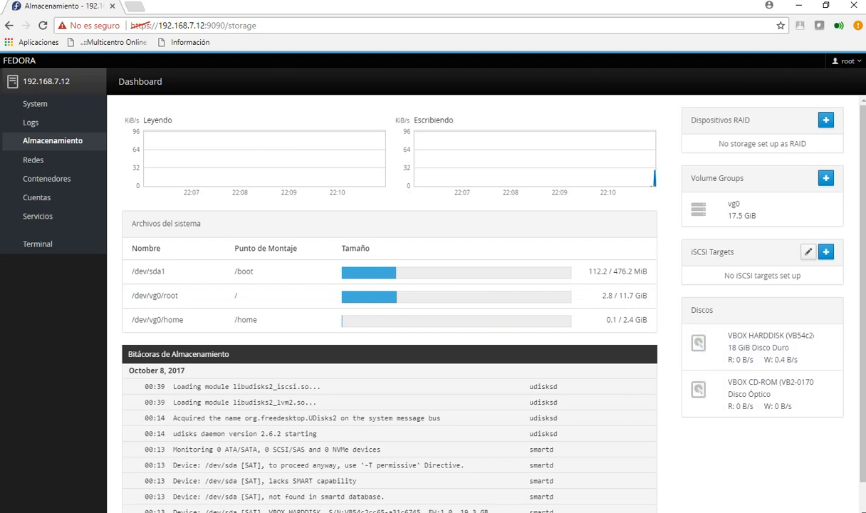
click(33, 160)
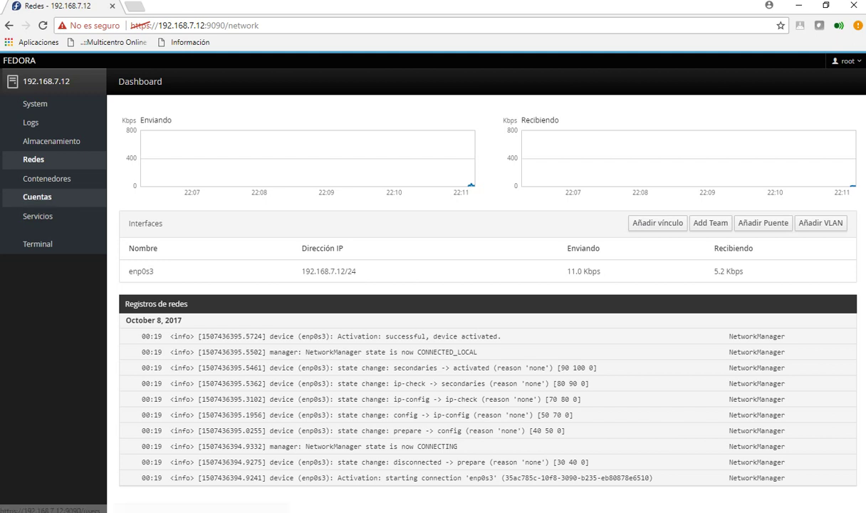
click(37, 197)
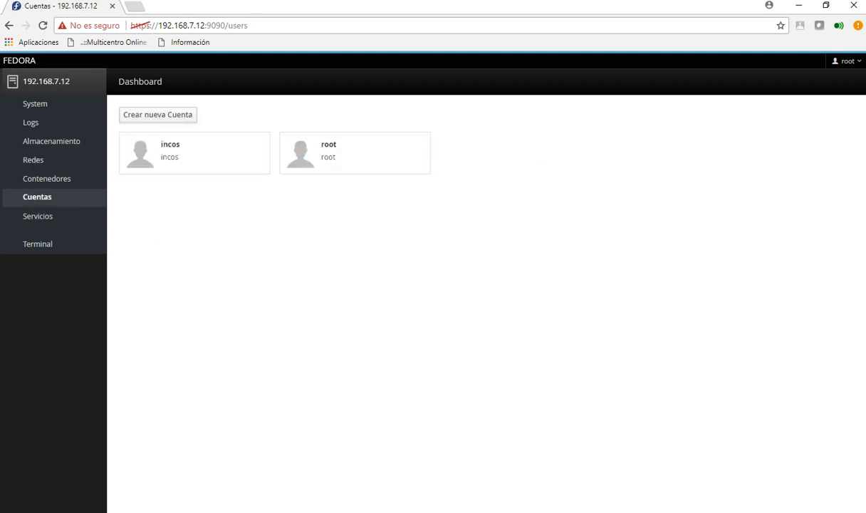
click(37, 216)
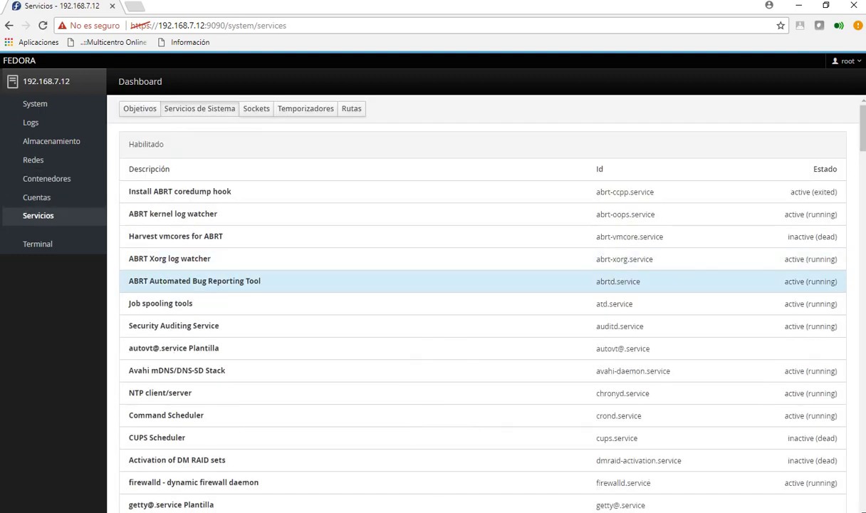
click(38, 243)
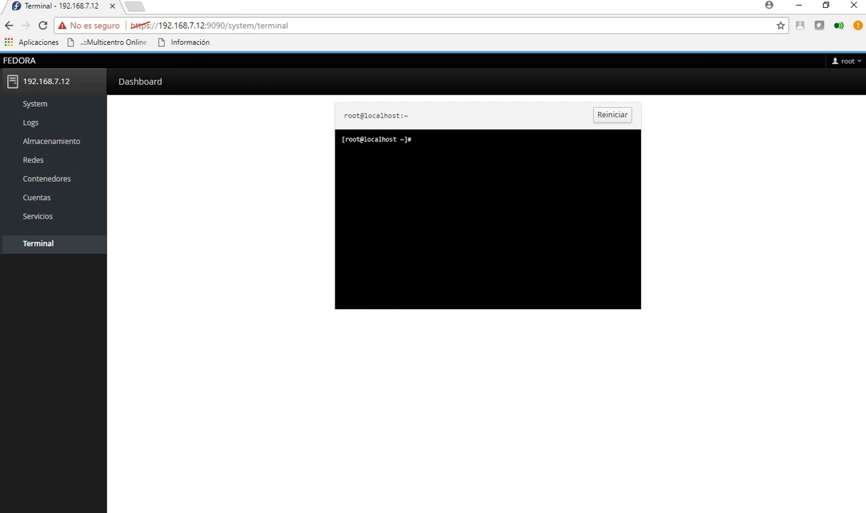
- Run ls in the Cockpit web terminal, then sign out via the root account menu
key(Return)
key(Return)
key(Return)
key(Return)
key(Return)
key(Return)
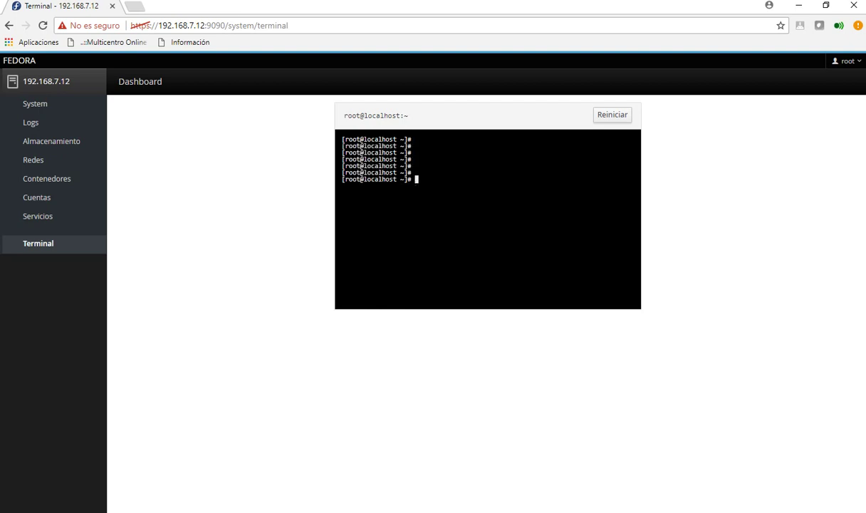
text(ls)
key(Return)
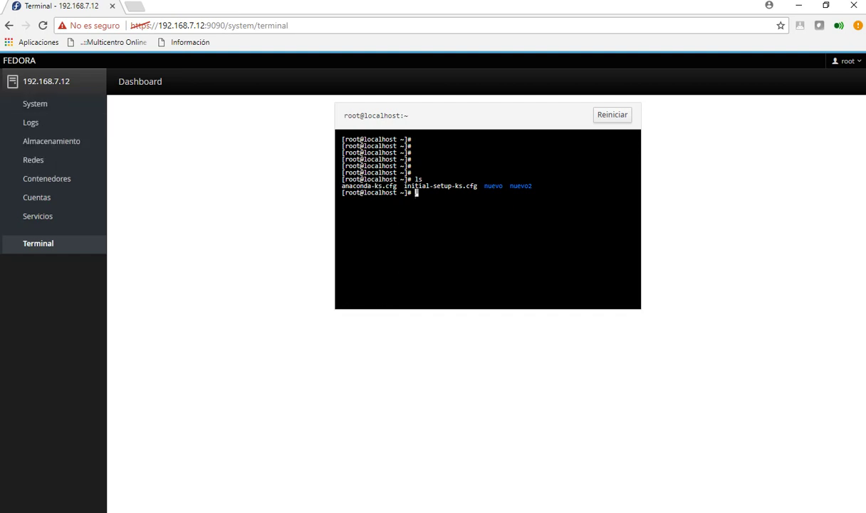
click(845, 61)
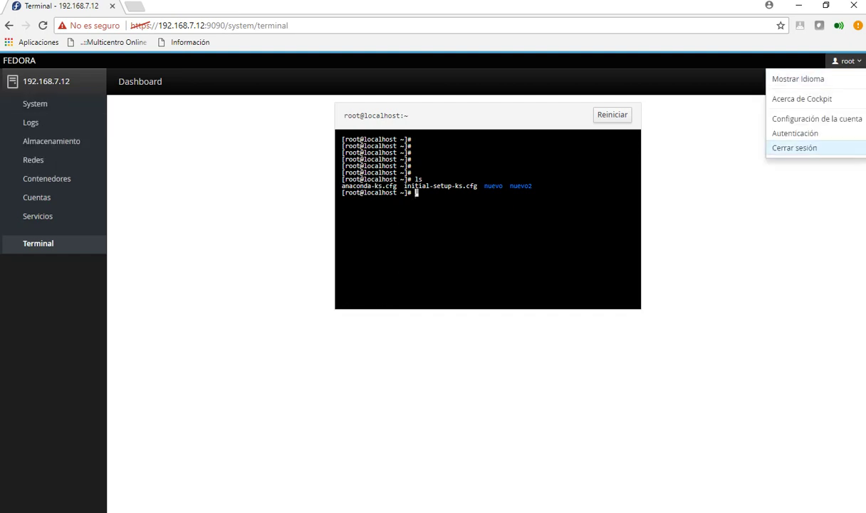
click(794, 148)
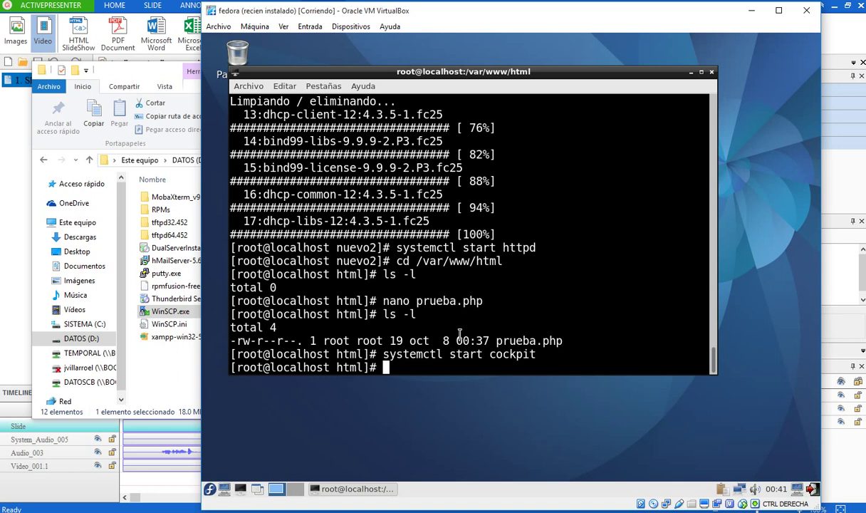
- Change into /etc/dhcp/ and list its files
text(cd /etc/dhcp/)
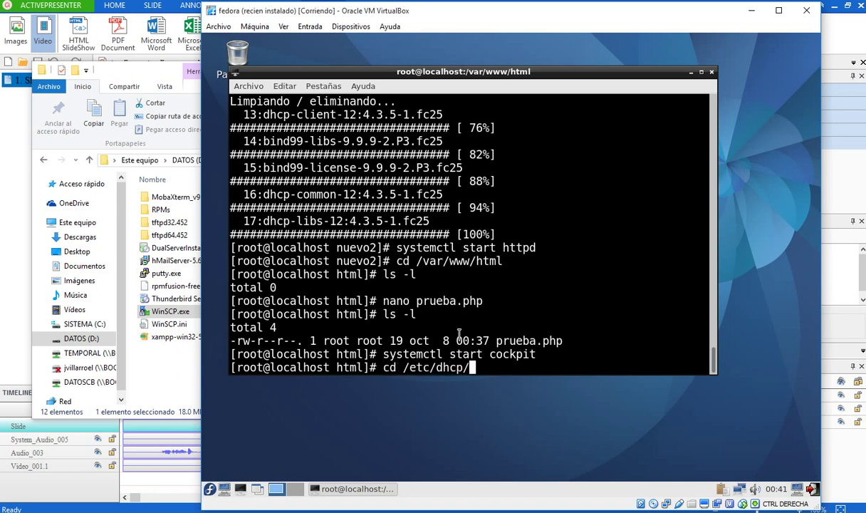
key(Return)
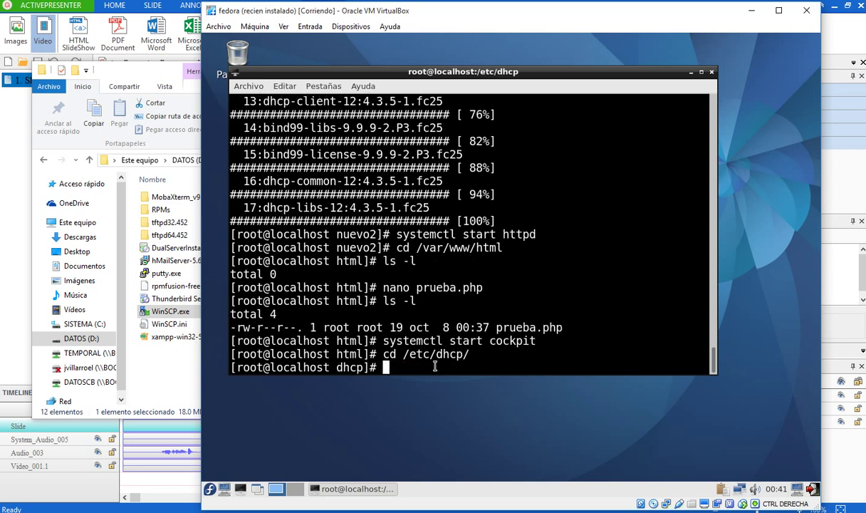
text(ls)
key(Return)
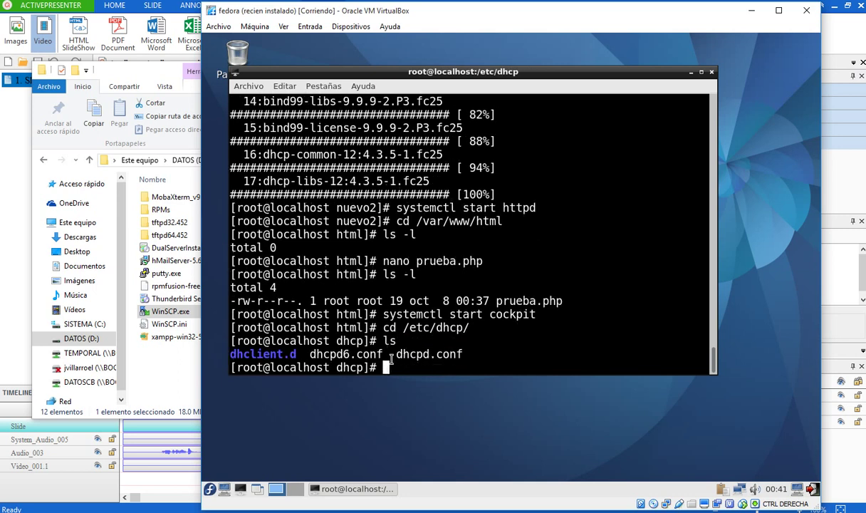
- Open dhcpd.conf in nano, correcting the misspelled file name
drag(398, 354, 463, 349)
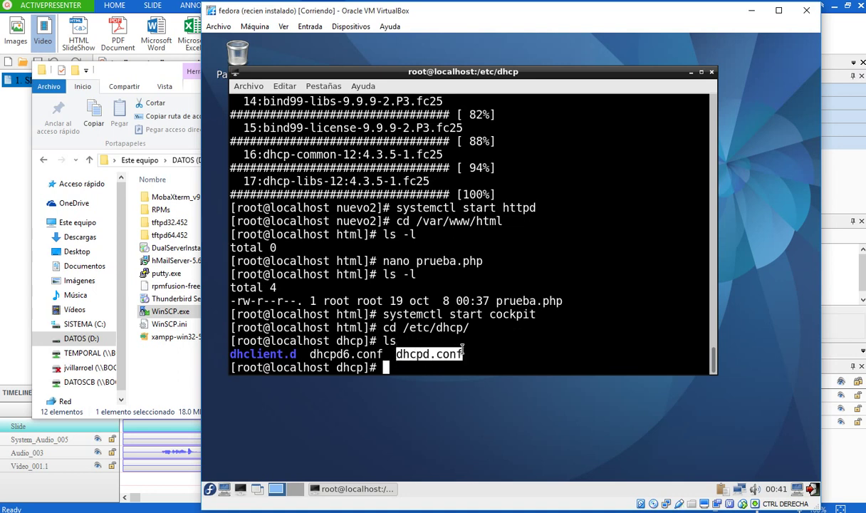
click(414, 344)
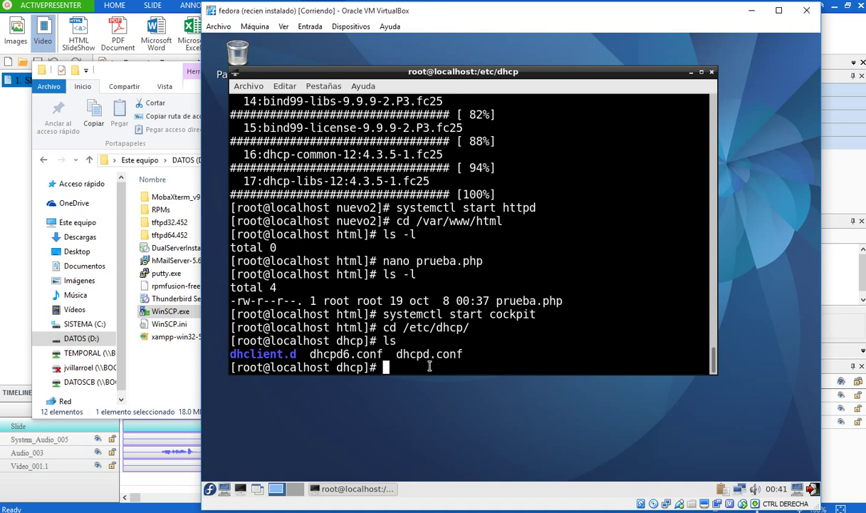
text(nano )
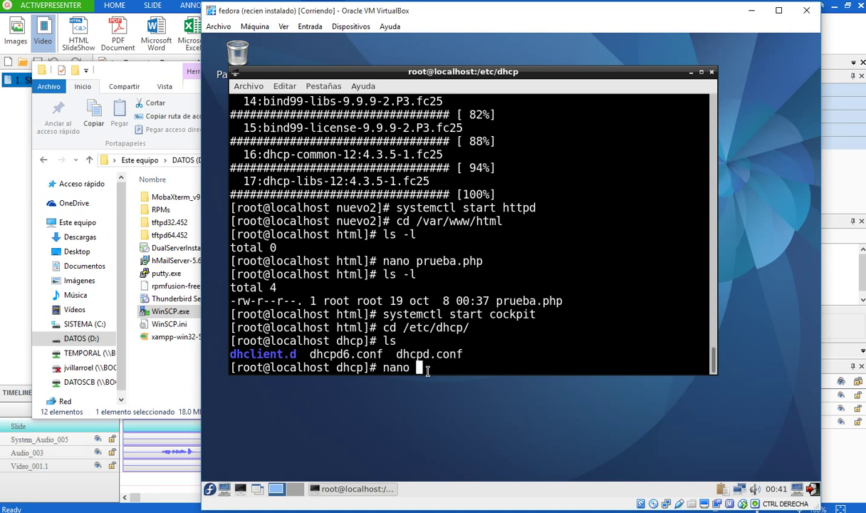
text(dhcp.conf)
key(Left)
key(Left)
key(Left)
key(Left)
key(Left)
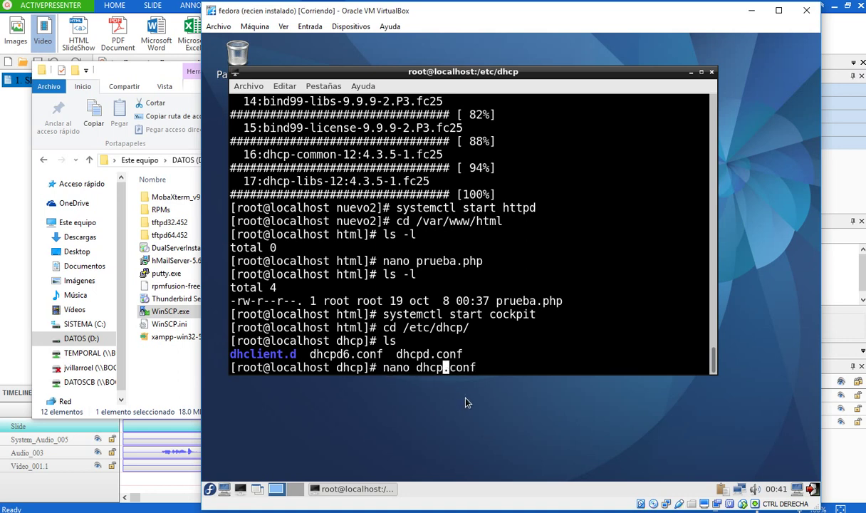
text(d)
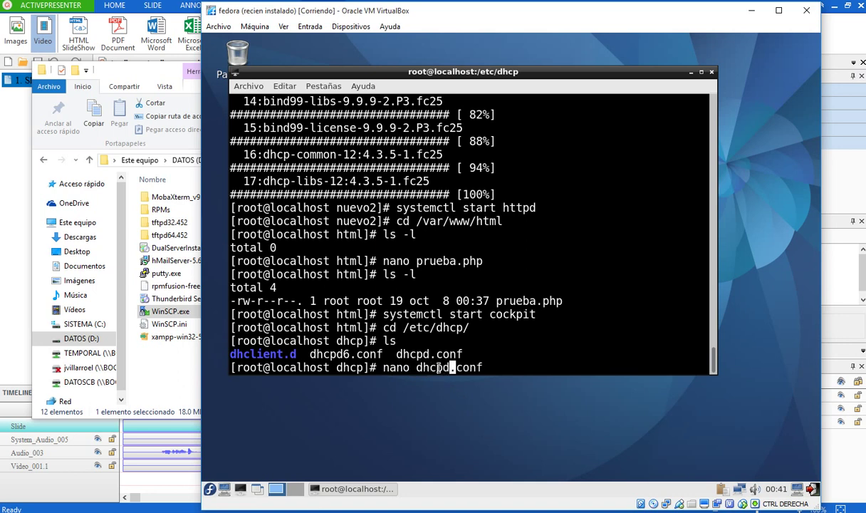
key(Right)
key(Right)
key(Right)
key(Return)
- Add 'subnet 192.168.7.0 255.255.255.0' with an empty brace block below the comments
key(Down)
key(Down)
key(Down)
key(Down)
key(Down)
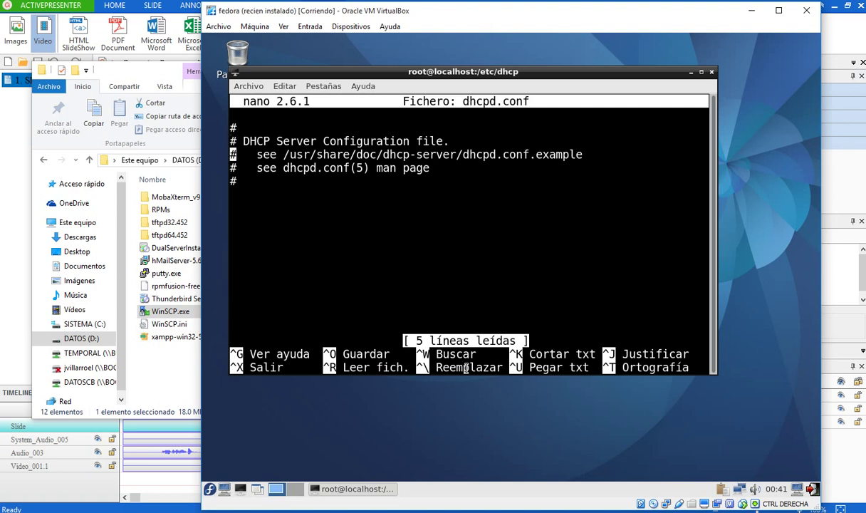
key(Return)
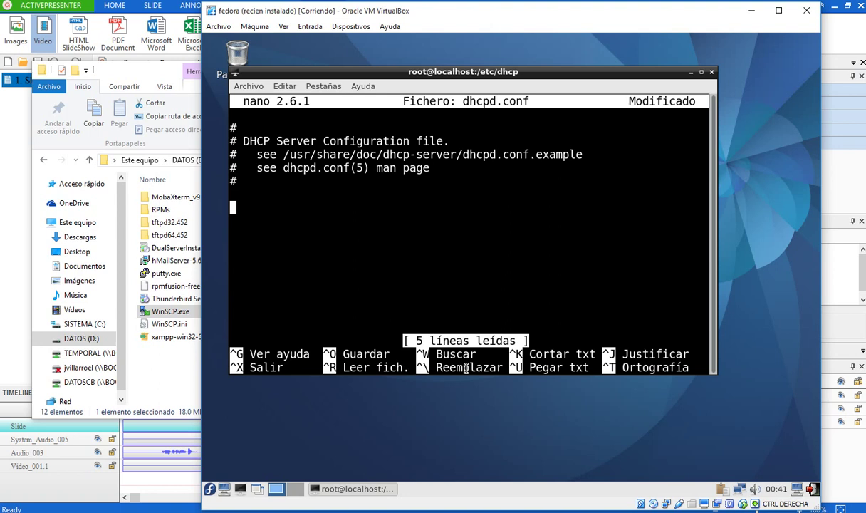
text(subnet)
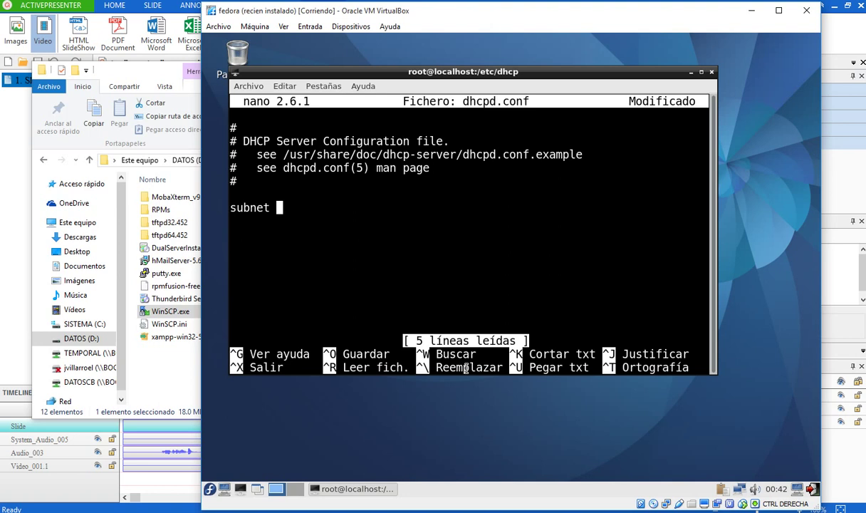
text(192.168.70)
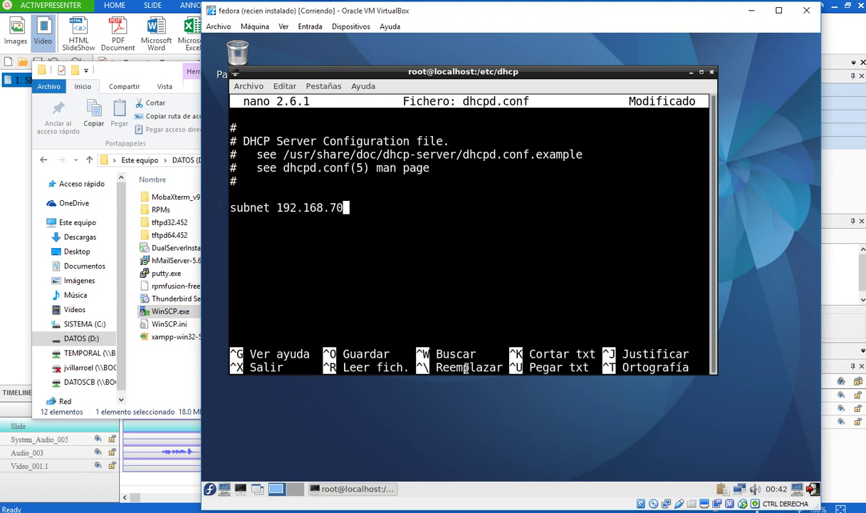
key(BackSpace)
text(.0 255.255)
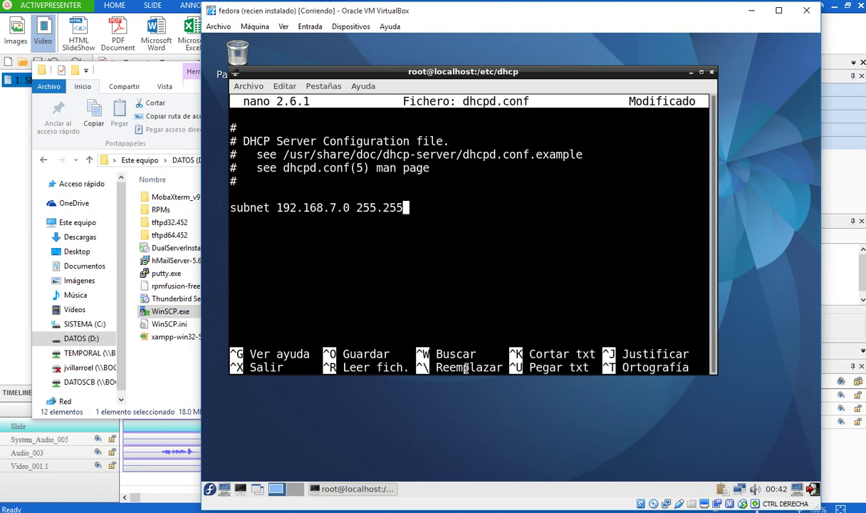
text(.255.0)
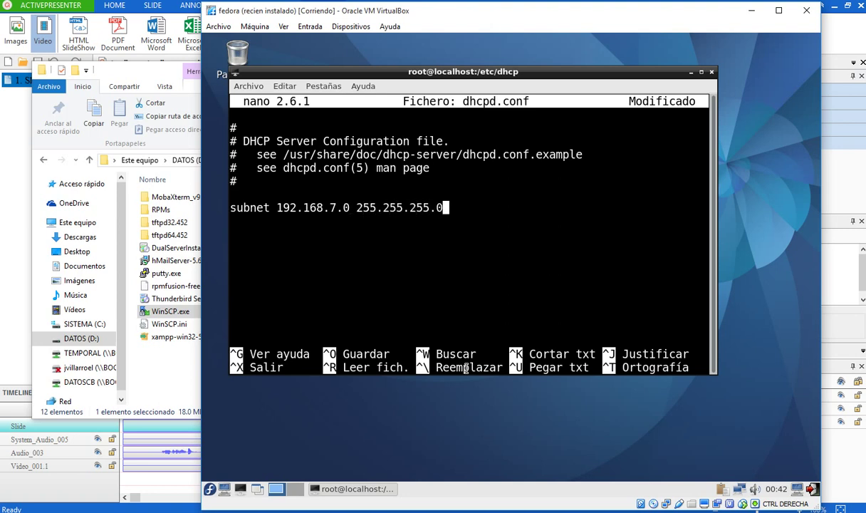
key(Return)
text({)
key(Return)
text(})
key(Left)
key(Return)
key(Up)
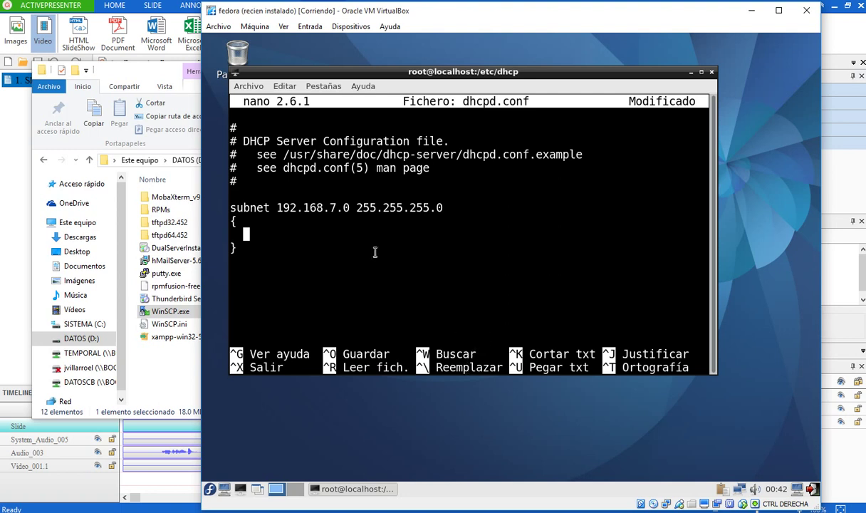
key(BackSpace)
key(BackSpace)
key(Tab)
- Fill the block with range 192.168.7.201–192.168.7.250, routers 192.168.7.1 and dns-servers 192.168.7.10
text(range )
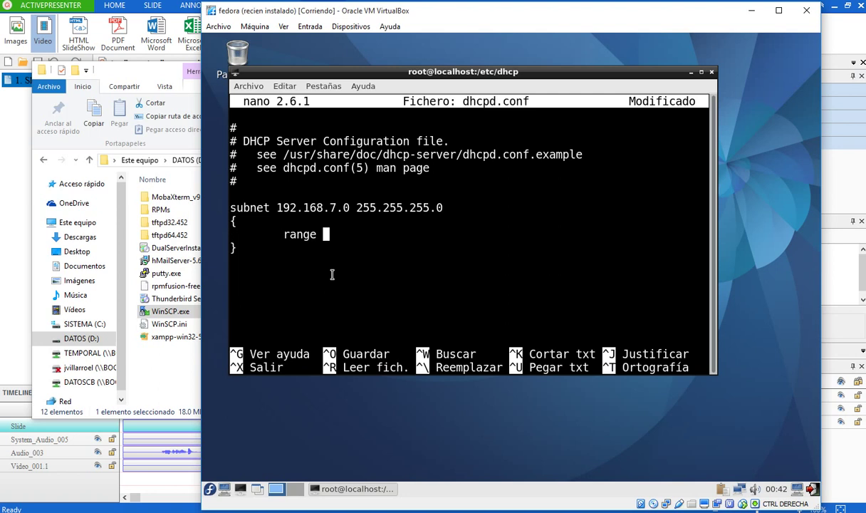
text(192.168.7)
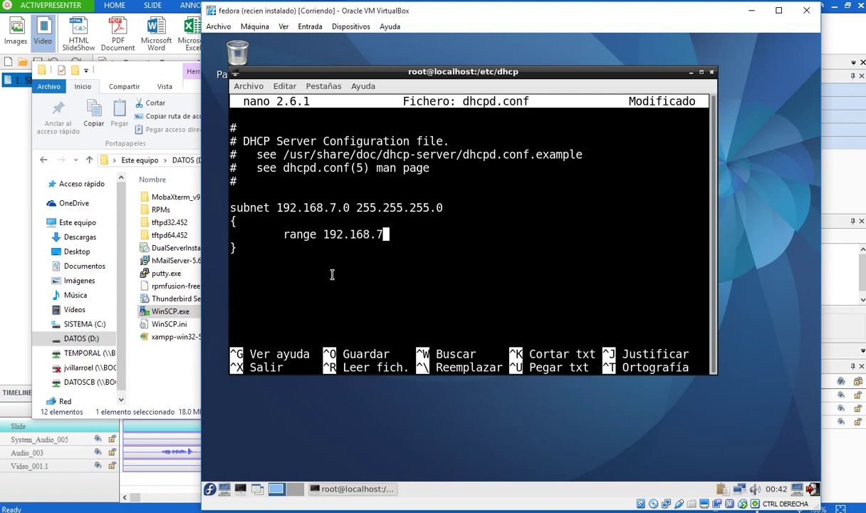
text(.201 192.16)
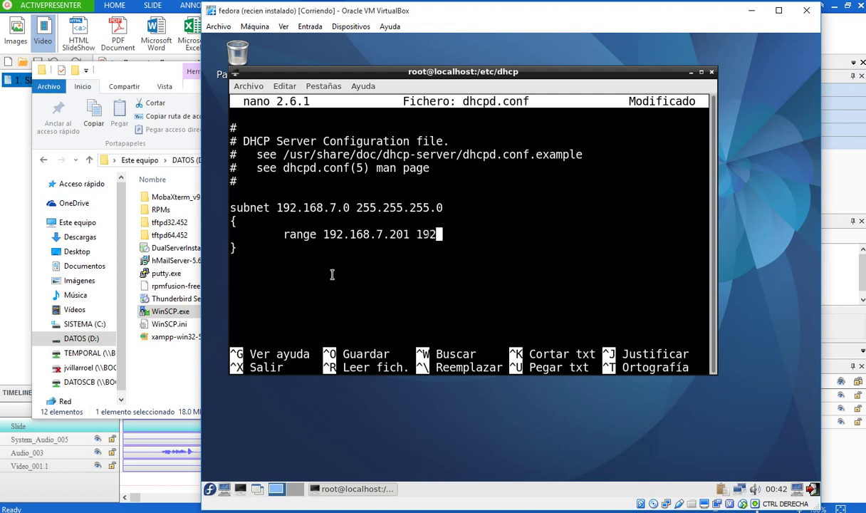
text(8.7.250)
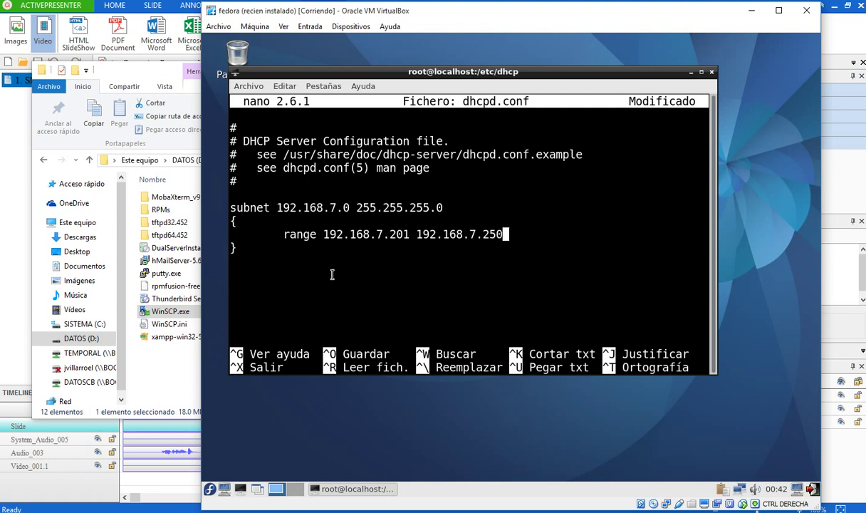
key(Return)
key(Tab)
text(opti)
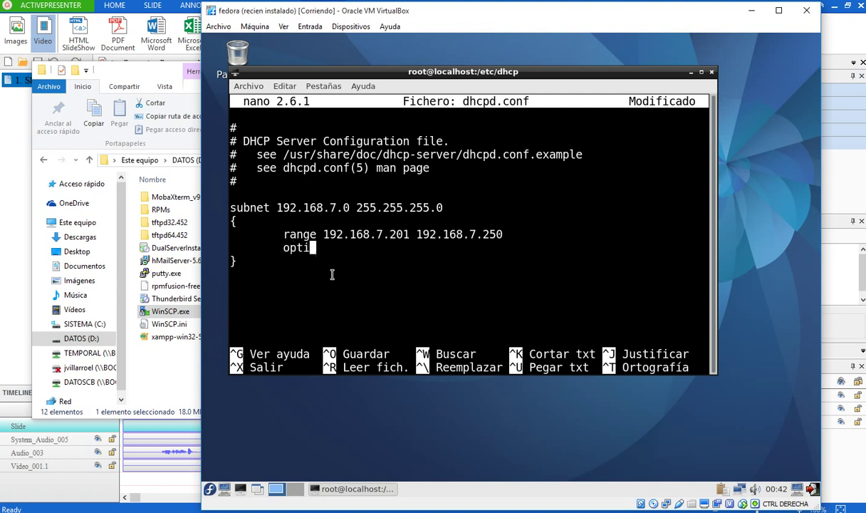
text(on routers )
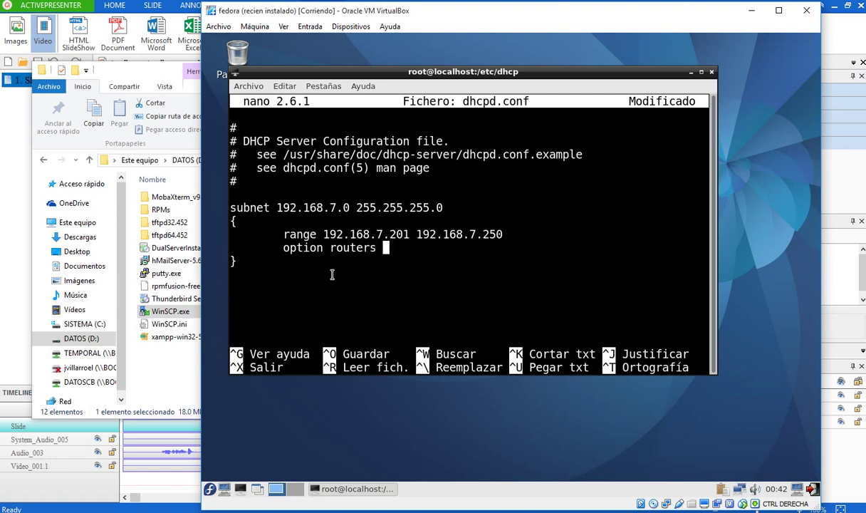
text(192.168.71)
key(Return)
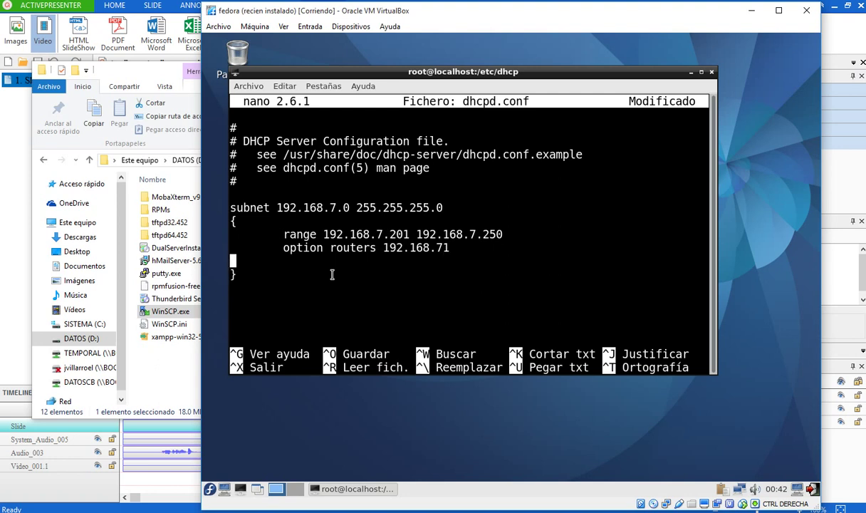
key(BackSpace)
key(BackSpace)
text(.1)
key(Return)
key(Tab)
text(option )
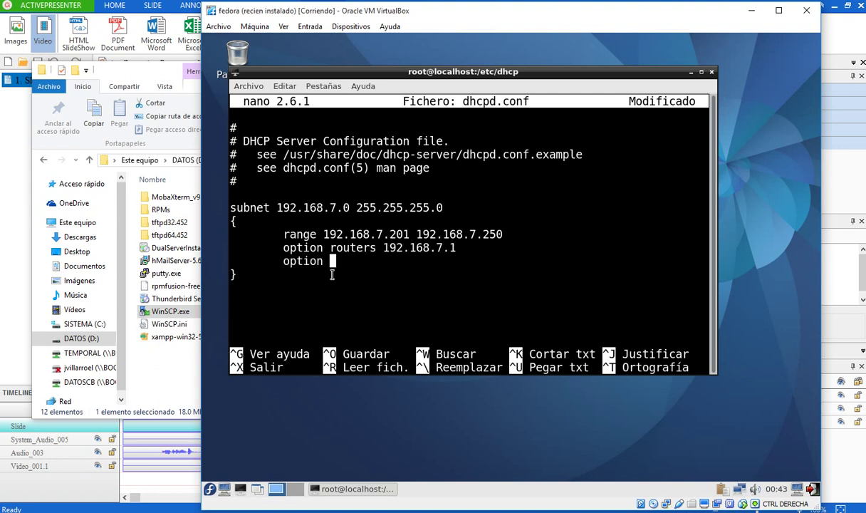
text(dns-servers)
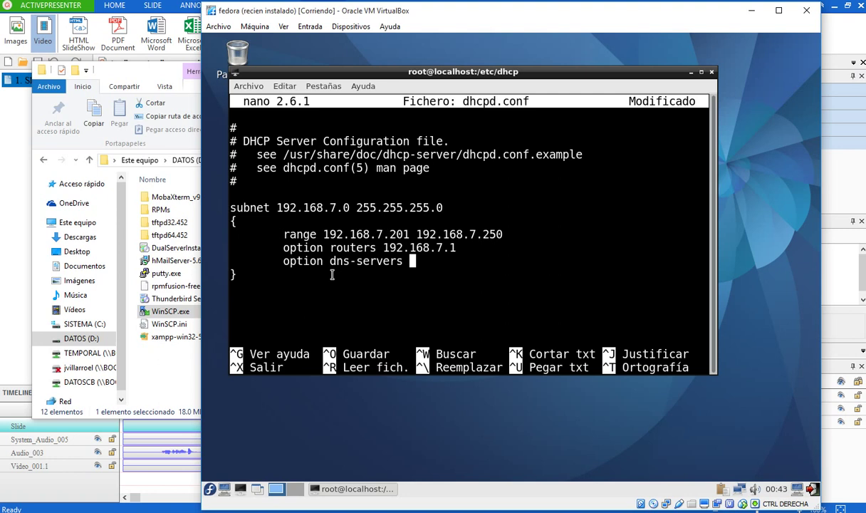
text( 192.168.7)
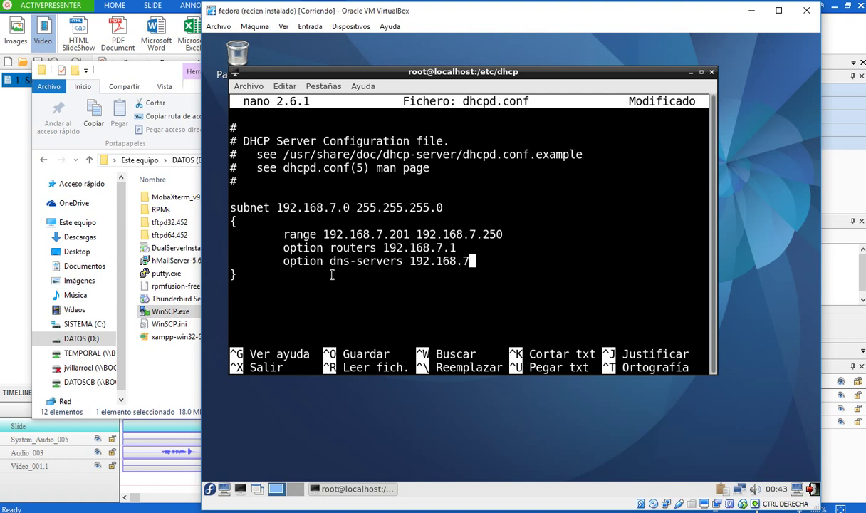
text(.10)
- Save dhcpd.conf under the same name and exit nano
key(ctrl+x)
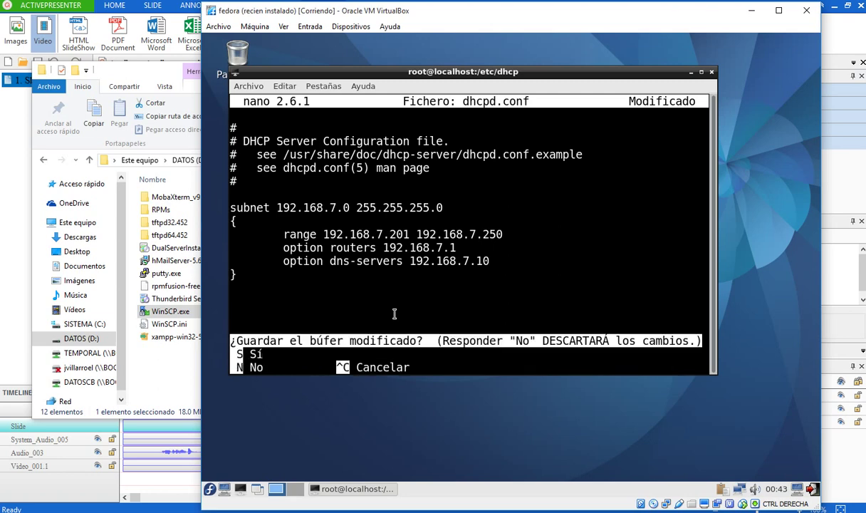
key(s)
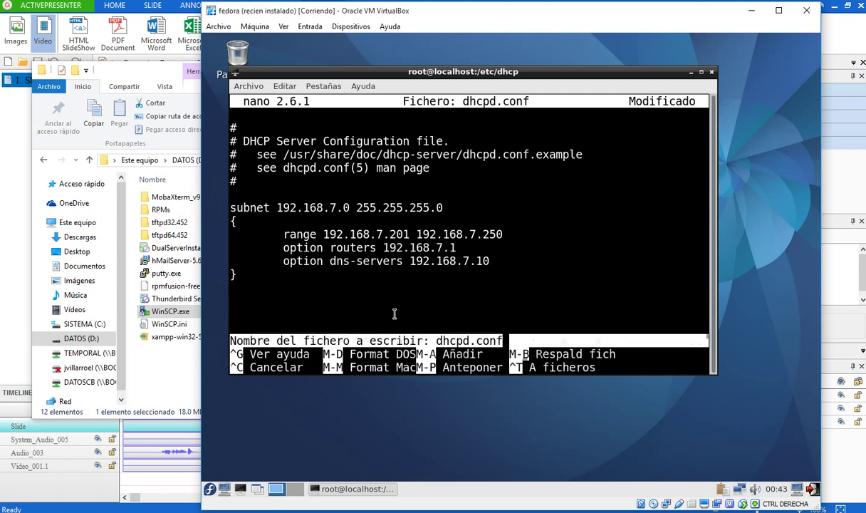
key(Return)
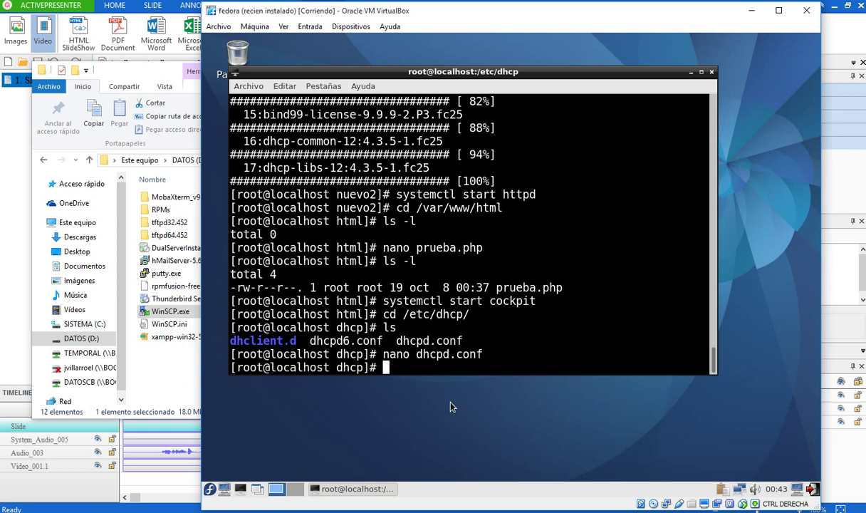
- Open the home folder in the file manager and go to /usr/
text(nano)
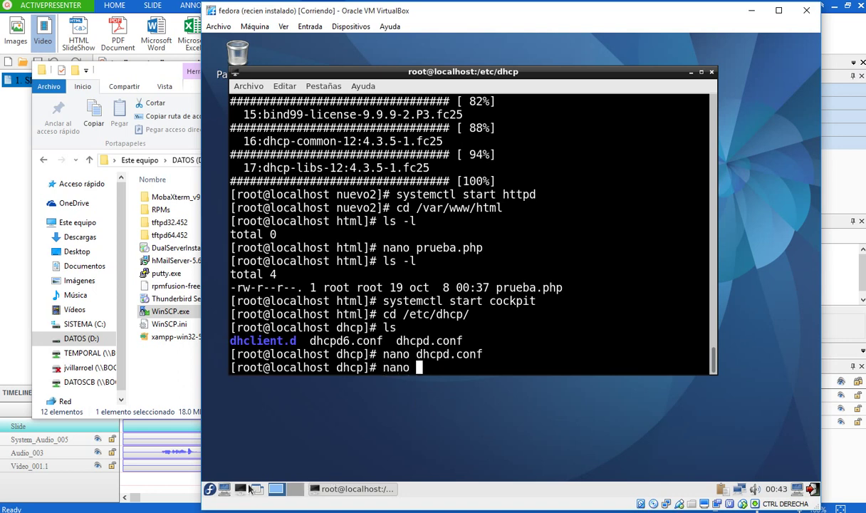
click(224, 490)
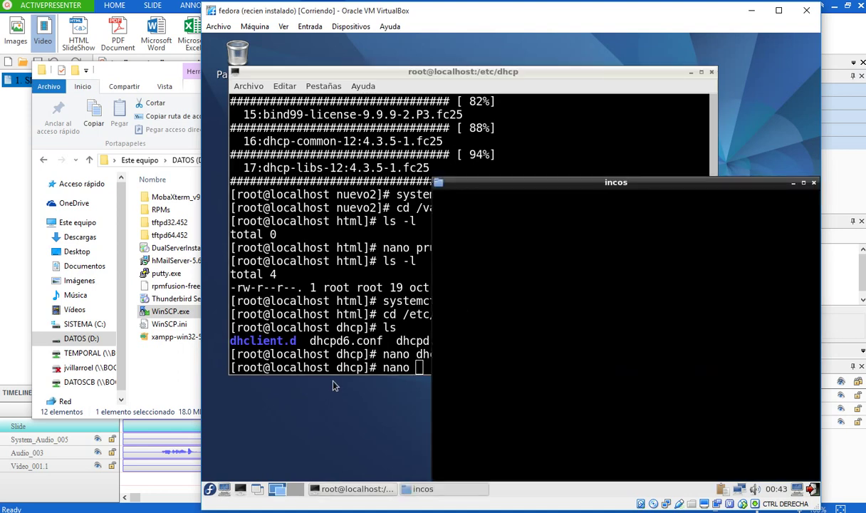
drag(588, 181, 431, 109)
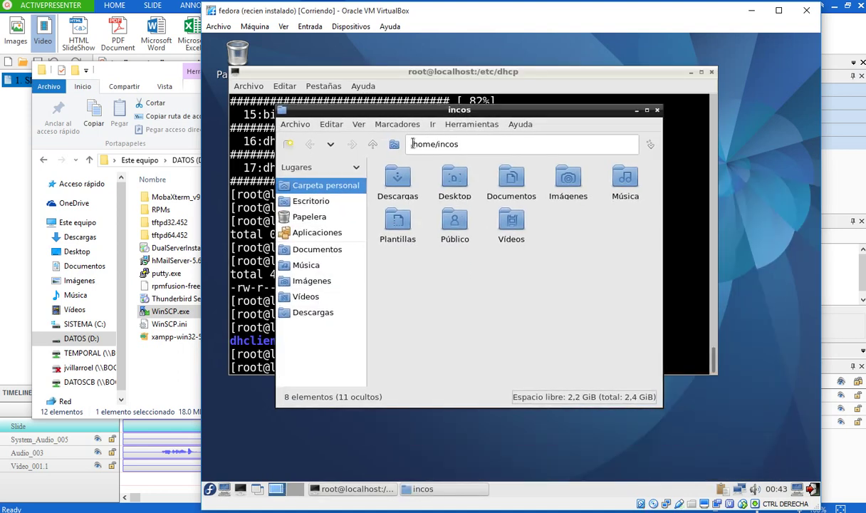
drag(409, 144, 481, 142)
text(/usr/)
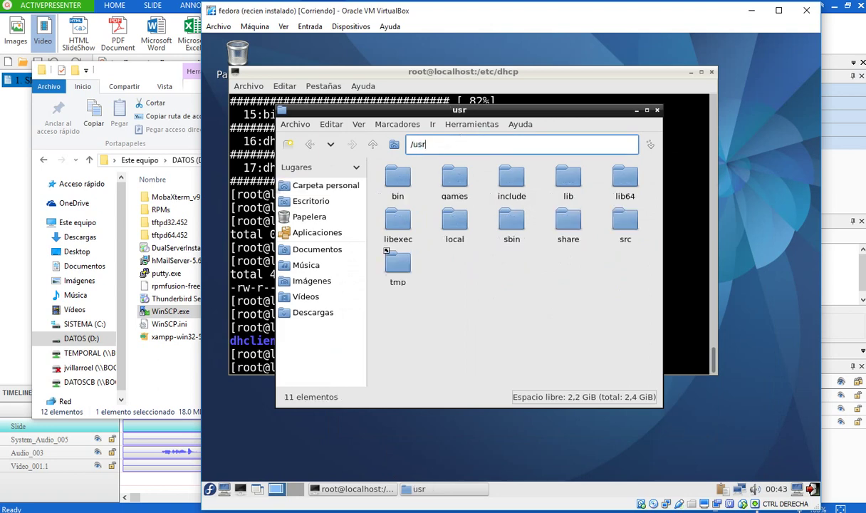
key(Return)
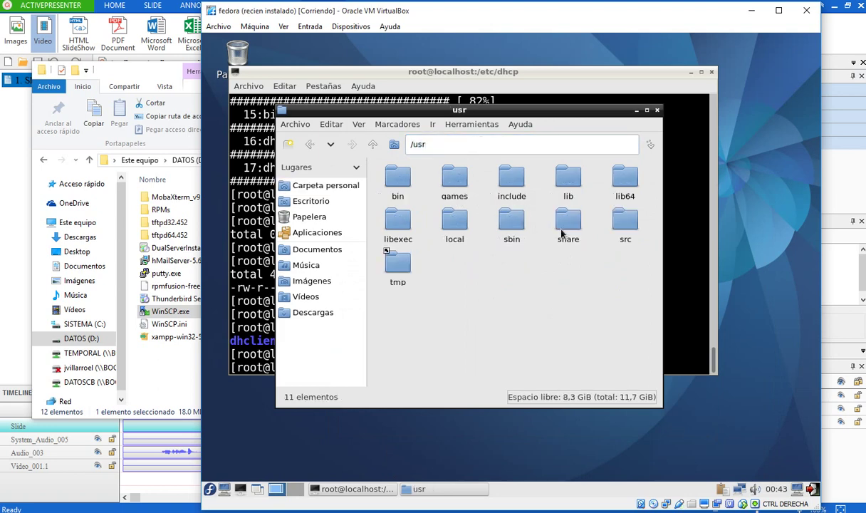
- Browse into share > doc > dhcp-server
click(562, 226)
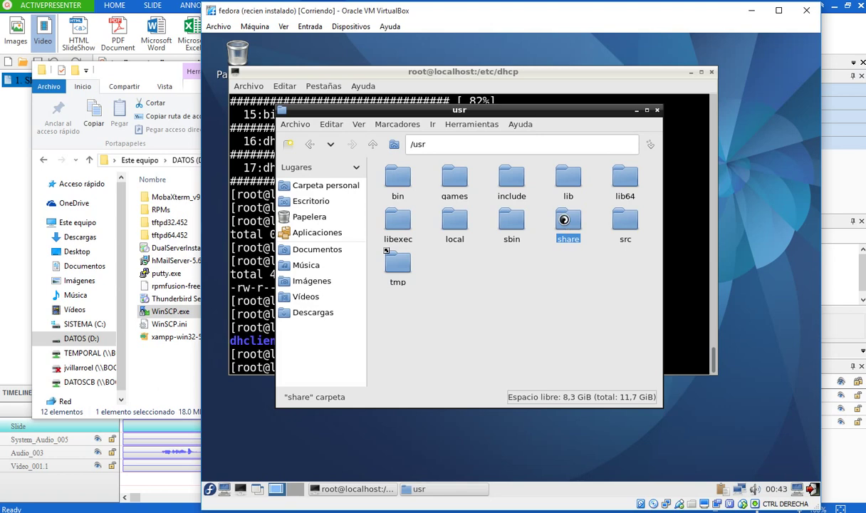
double_click(566, 223)
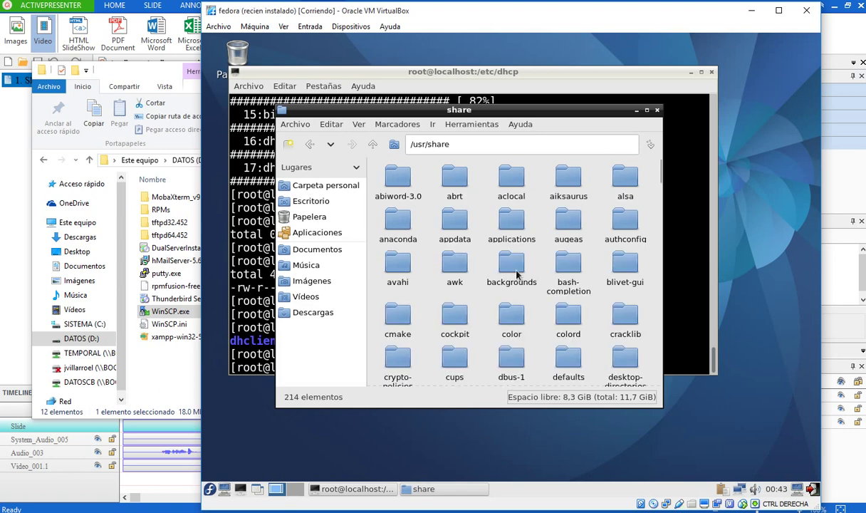
click(659, 358)
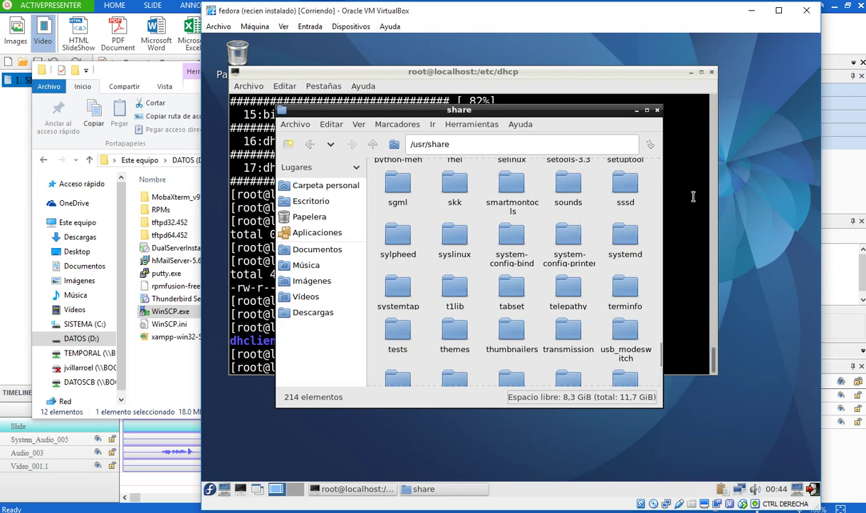
click(658, 174)
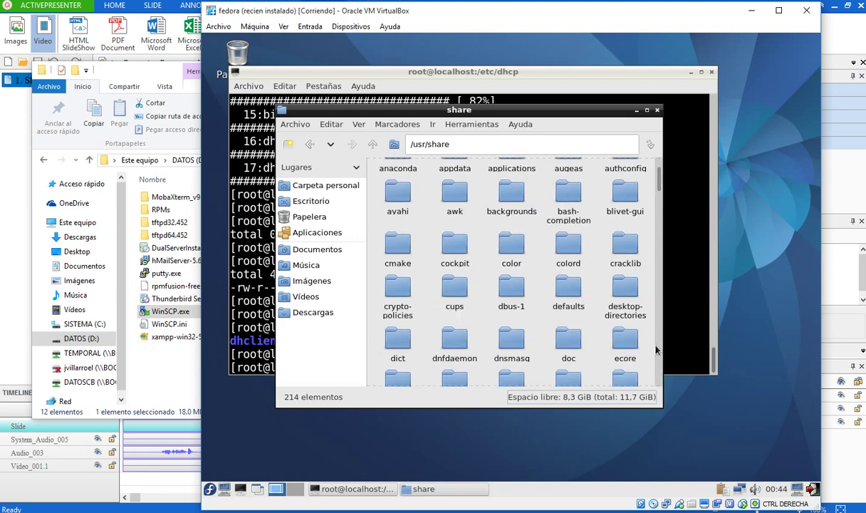
double_click(553, 331)
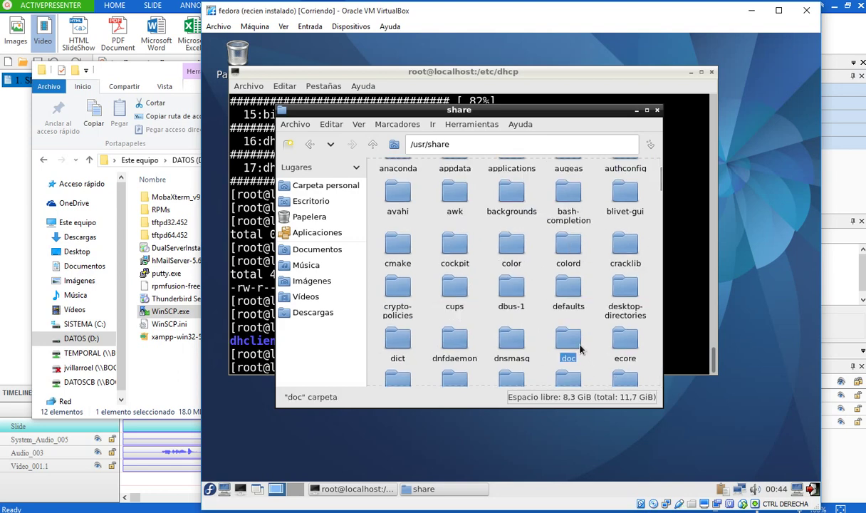
click(455, 292)
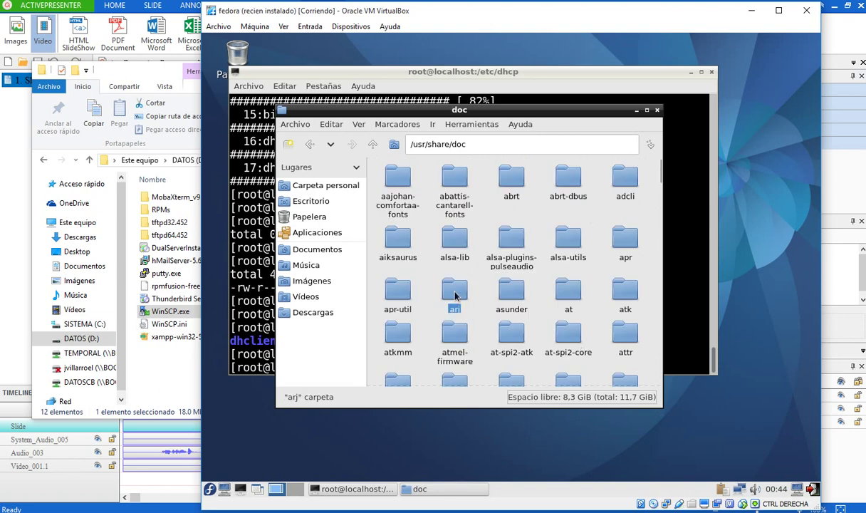
text(d)
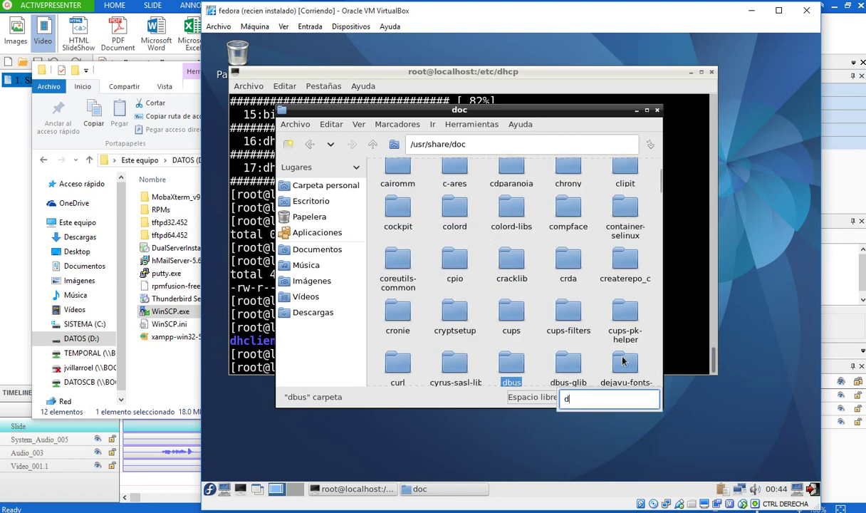
click(590, 364)
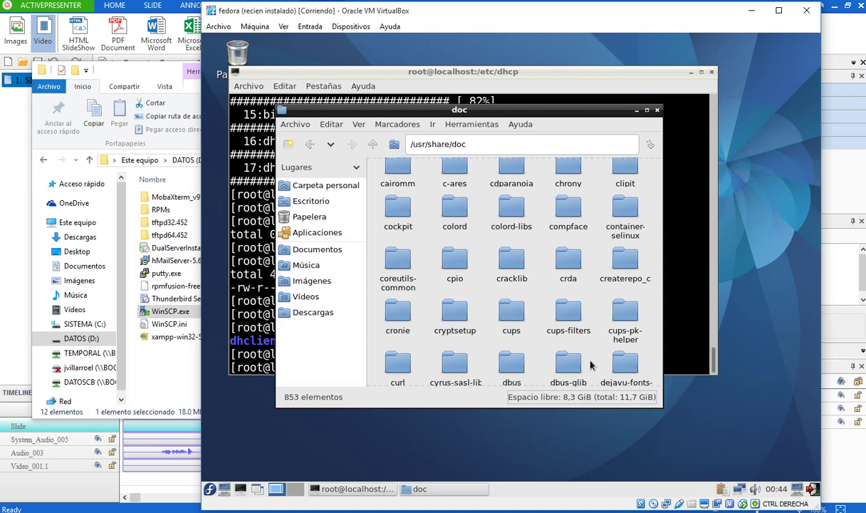
key(Down)
key(Down)
key(Down)
key(Down)
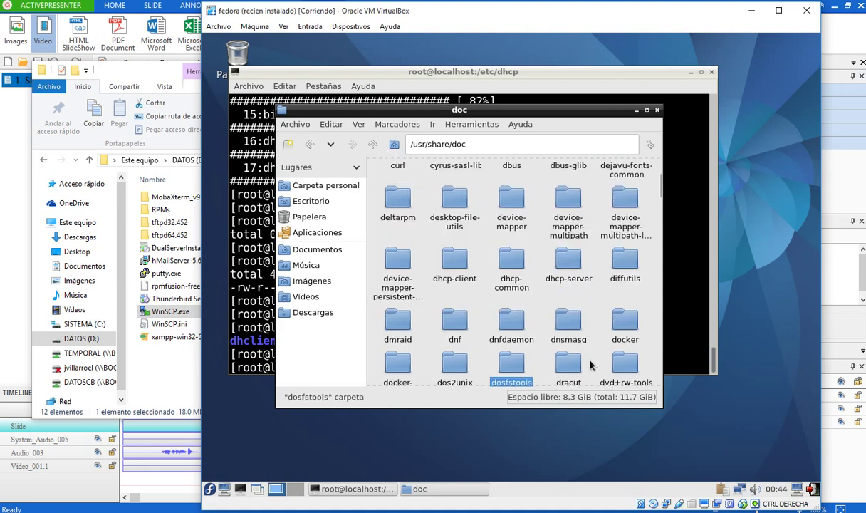
double_click(541, 252)
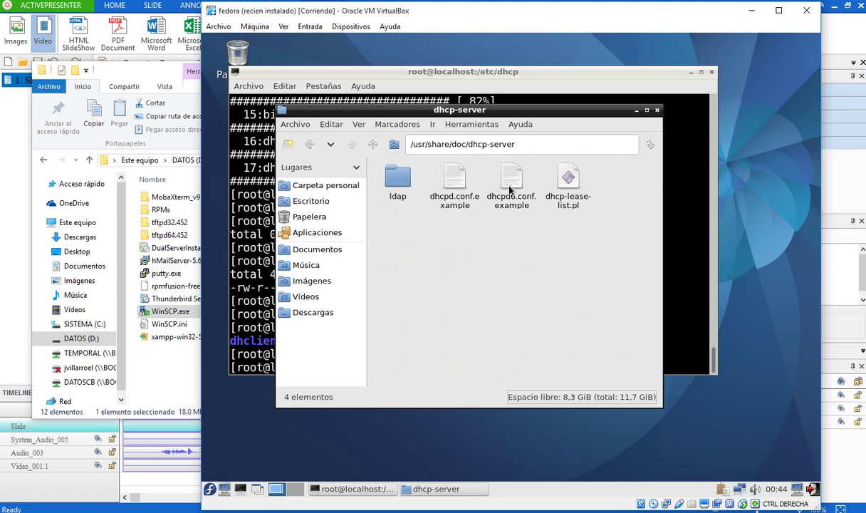
- Open dhcpd.conf.example in the text editor and scroll through its contents
click(446, 185)
double_click(446, 185)
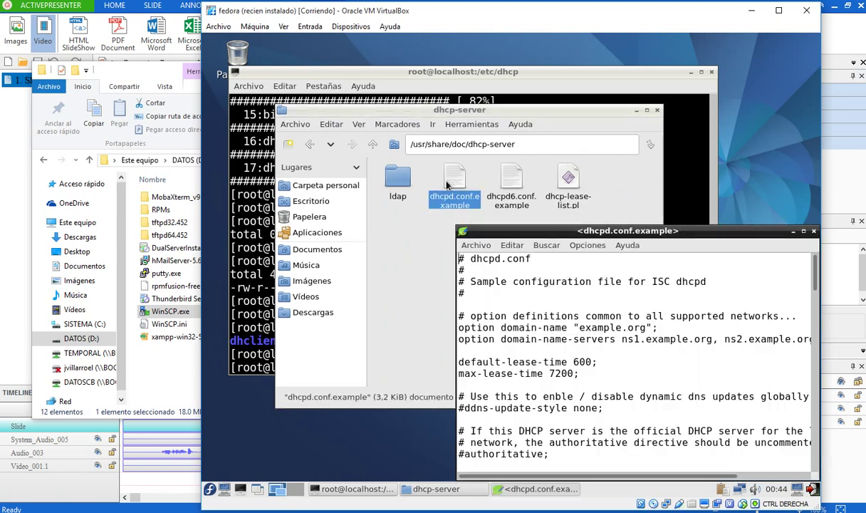
drag(501, 230, 354, 149)
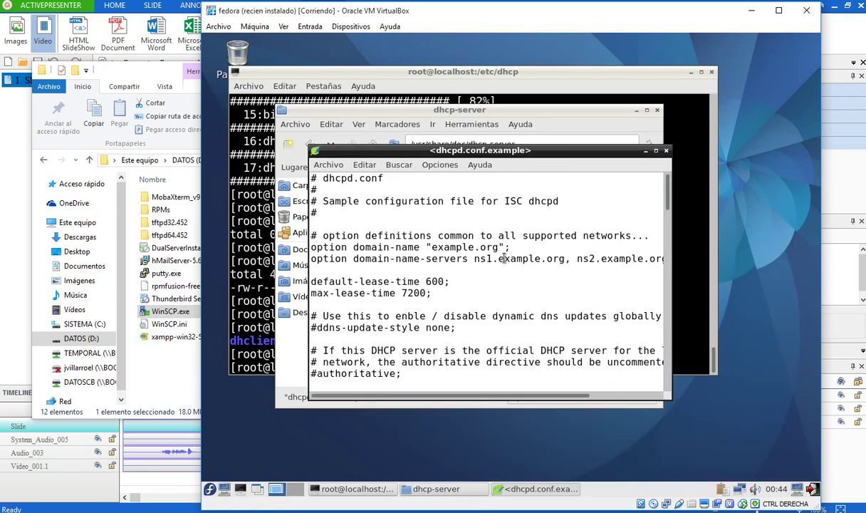
scroll(504, 258, down, 5)
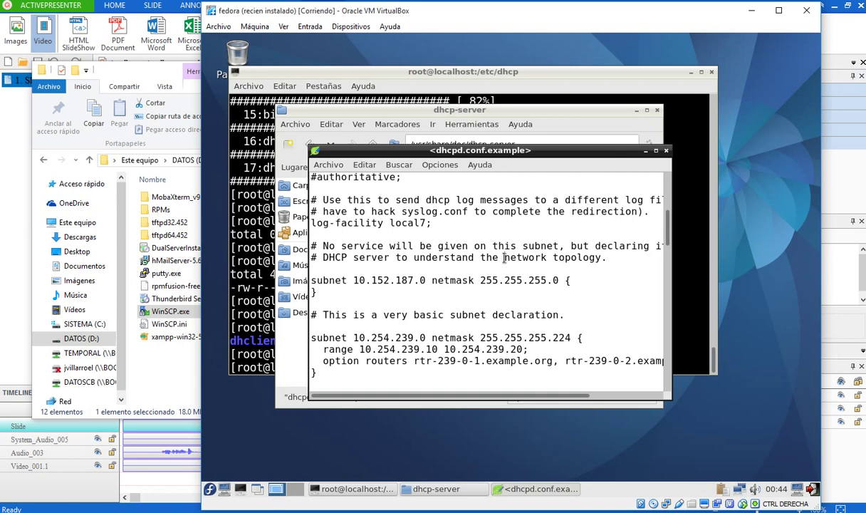
scroll(504, 258, down, 5)
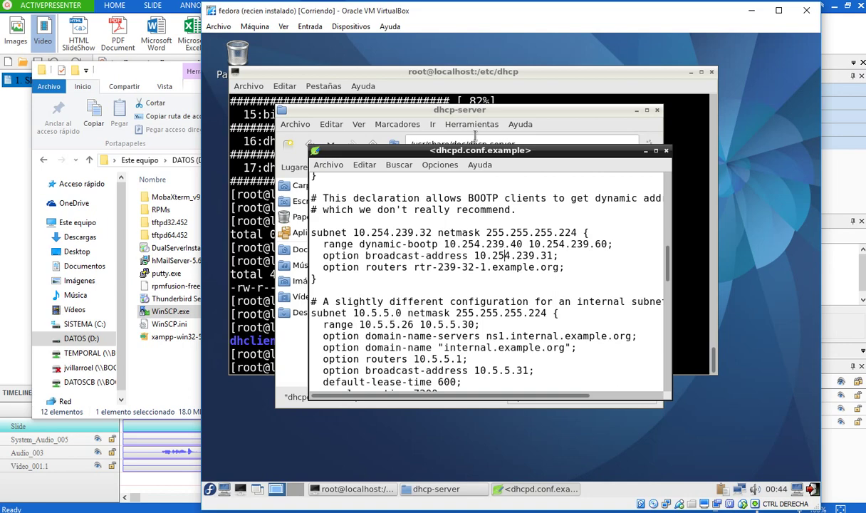
drag(469, 150, 369, 150)
click(442, 73)
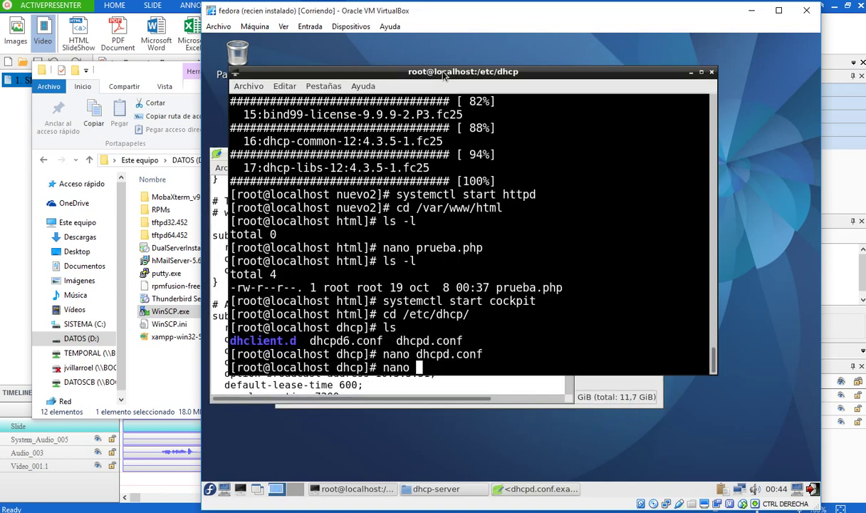
- Reopen dhcpd.conf in nano beside the sample and insert 'netmask' after 192.168.7.0
drag(443, 76, 705, 127)
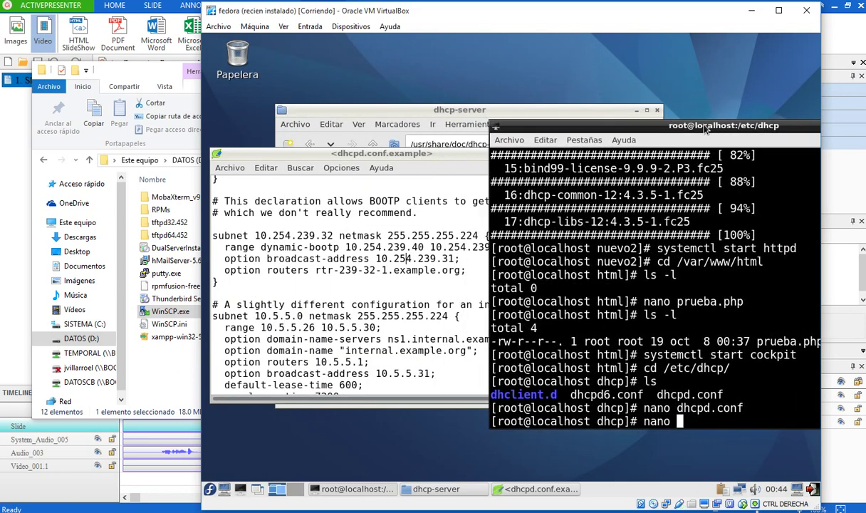
text(dhcpd.conf)
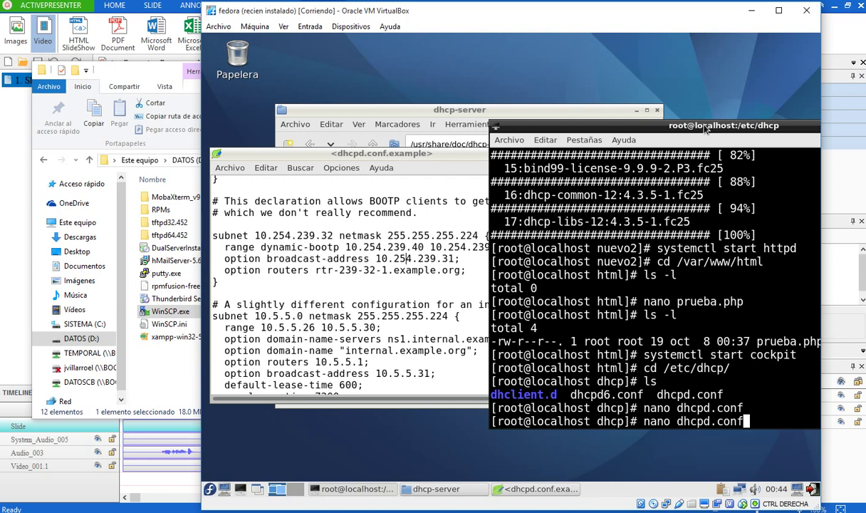
key(Return)
key(Down)
key(Down)
key(Down)
key(Down)
key(Down)
key(Down)
key(Down)
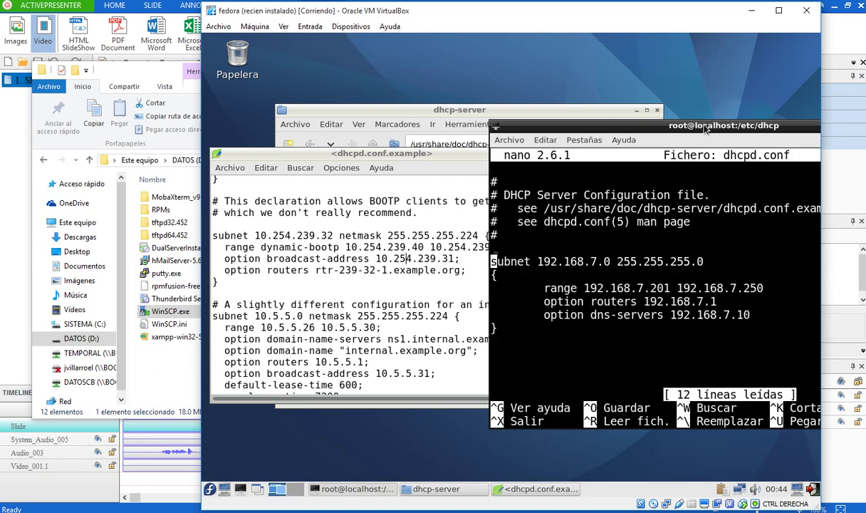
key(Up)
key(Right)
key(Right)
key(Right)
key(Right)
key(Right)
key(Right)
key(Right)
key(Right)
key(Right)
key(Right)
key(Right)
key(Right)
key(Right)
key(Right)
key(Right)
key(Right)
key(Right)
key(Right)
text(netmask)
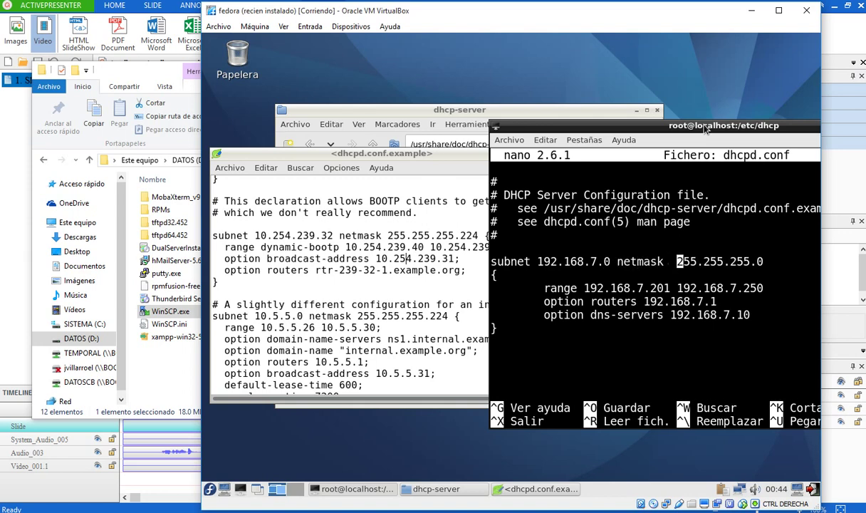
key(Right)
key(Right)
key(Right)
- End the range and routers lines with semicolons
key(Down)
key(End)
text(;)
key(Down)
key(Left)
key(Left)
key(Left)
key(Left)
key(Left)
key(Left)
key(Left)
key(Left)
key(Left)
key(Left)
key(Left)
key(Left)
key(Left)
key(Left)
key(Left)
key(Right)
key(Right)
key(Right)
key(Right)
key(Right)
key(Right)
key(Right)
key(Right)
key(Right)
key(Right)
key(Right)
key(Right)
key(Right)
key(Right)
key(Right)
text(;)
key(Down)
key(Left)
key(Left)
key(Left)
- In the sample file, a 'host fantasia {' line gets added and domain-name-servers is highlighted for reference
click(295, 337)
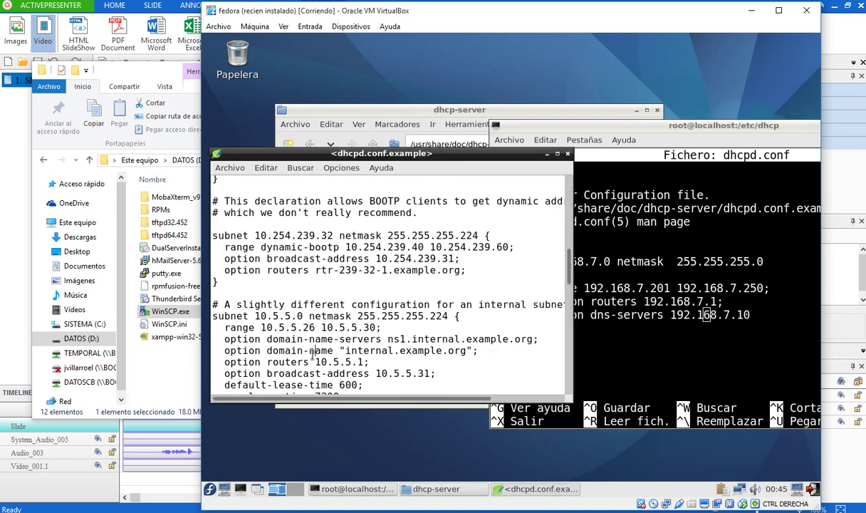
key(Down)
key(Down)
key(Down)
key(Down)
key(Down)
key(Down)
key(Down)
key(Down)
key(Down)
key(Down)
key(Down)
key(Down)
key(Down)
key(Down)
key(Down)
key(Down)
key(Down)
key(Down)
key(Down)
key(Down)
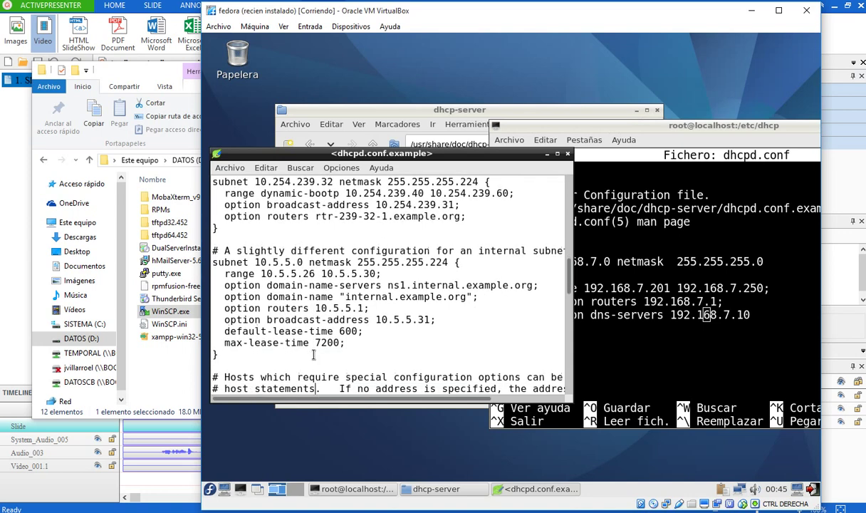
key(Return)
text(host fantasia {)
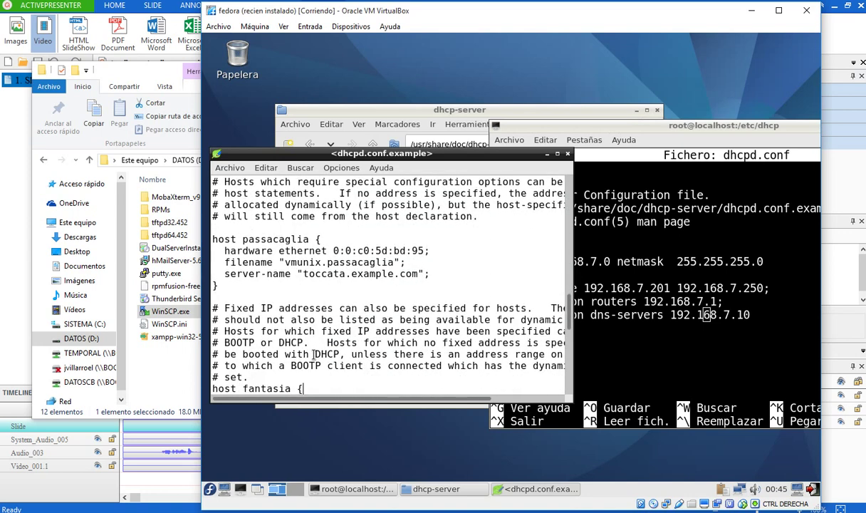
scroll(313, 354, down, 4)
scroll(313, 354, up, 6)
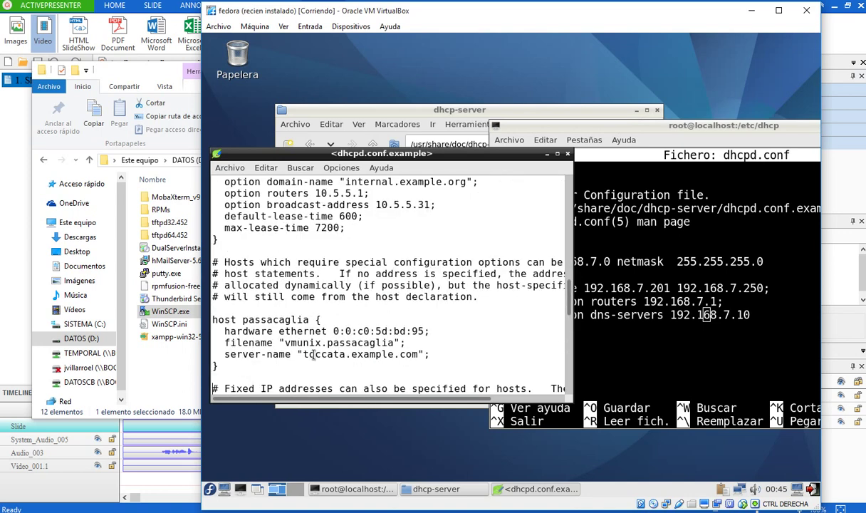
scroll(313, 354, up, 6)
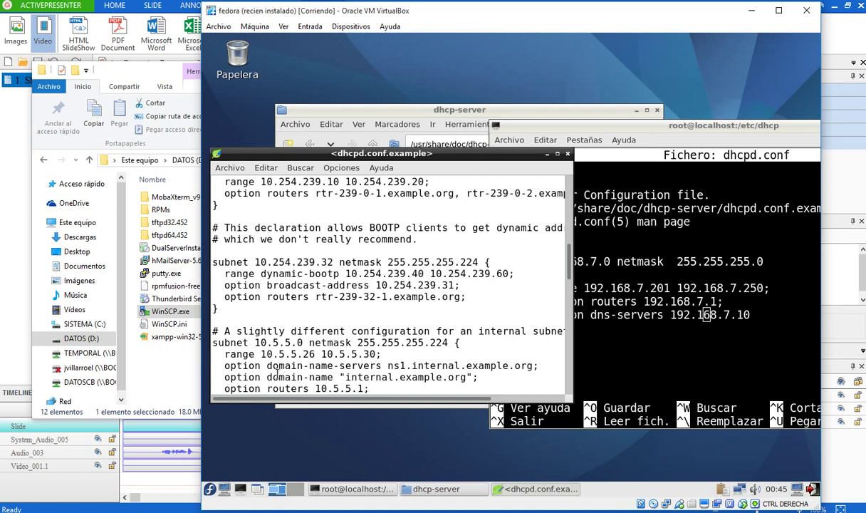
drag(269, 365, 386, 366)
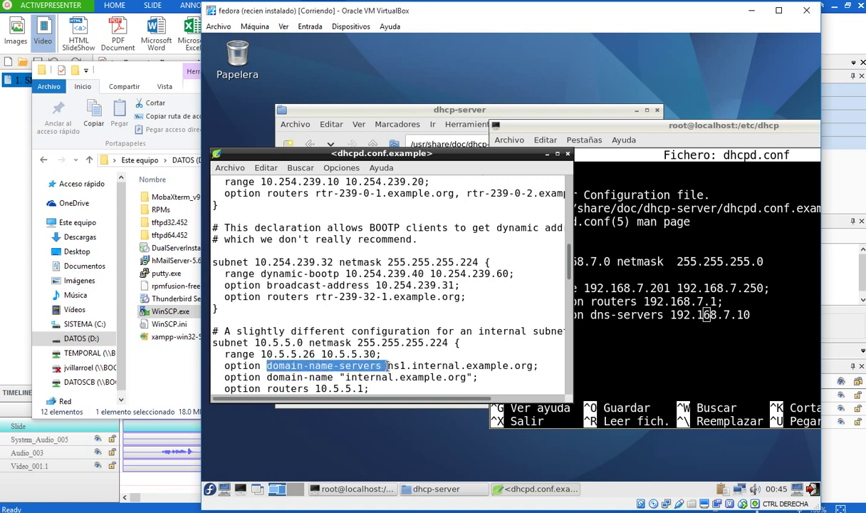
- Change dns-servers to domain-name-servers on the DNS line of dhcpd.conf
click(592, 344)
key(Left)
key(Left)
key(Left)
key(Left)
key(Left)
key(Left)
key(Left)
key(Left)
key(Left)
key(Left)
key(Left)
key(Left)
key(Left)
key(Left)
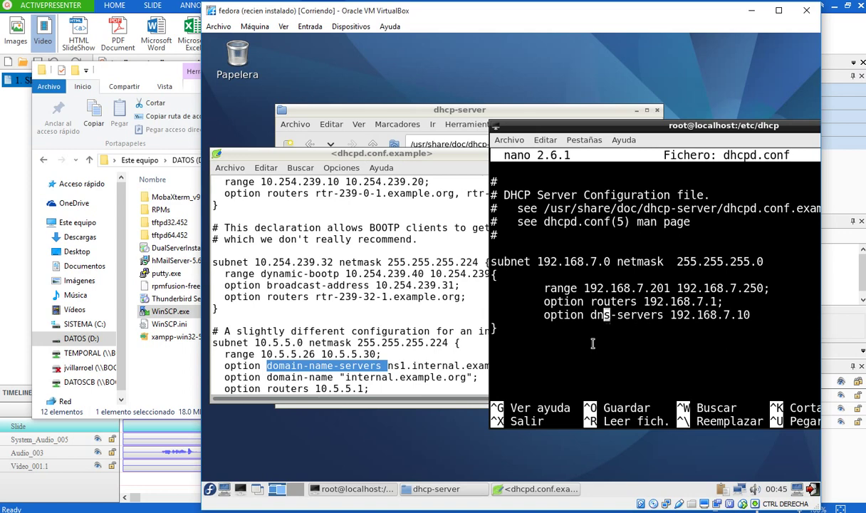
key(BackSpace)
key(BackSpace)
text(omain-name)
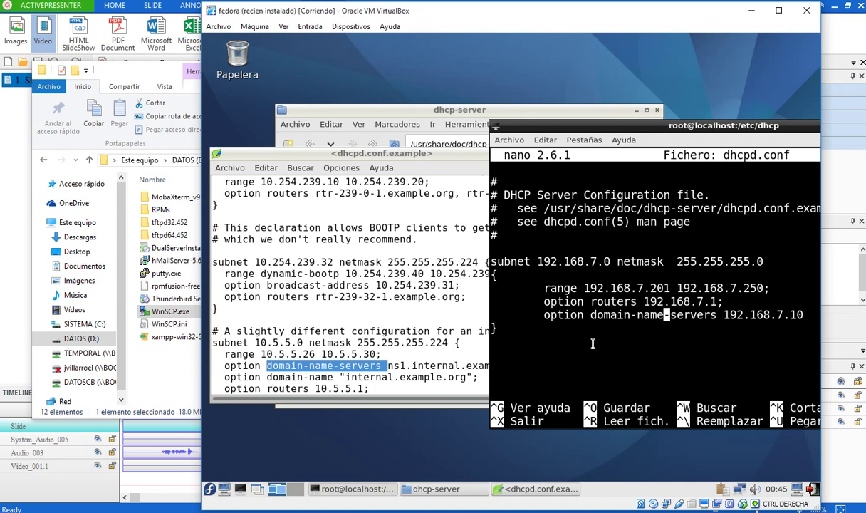
key(Right)
key(Right)
key(Right)
key(Right)
key(Right)
key(Right)
key(Right)
key(Right)
key(Right)
key(Right)
key(Right)
key(Right)
key(Right)
key(Right)
key(Right)
- Select the commented authoritative; directive in the sample dhcpd.conf example file
key(Left)
key(Left)
key(Left)
key(Left)
key(Left)
key(Left)
key(Left)
key(Left)
key(Left)
key(Left)
key(Left)
key(Left)
key(Left)
key(Left)
key(Left)
key(Left)
key(Left)
key(Left)
key(Left)
key(Left)
key(Up)
key(Up)
key(Up)
key(Up)
click(410, 288)
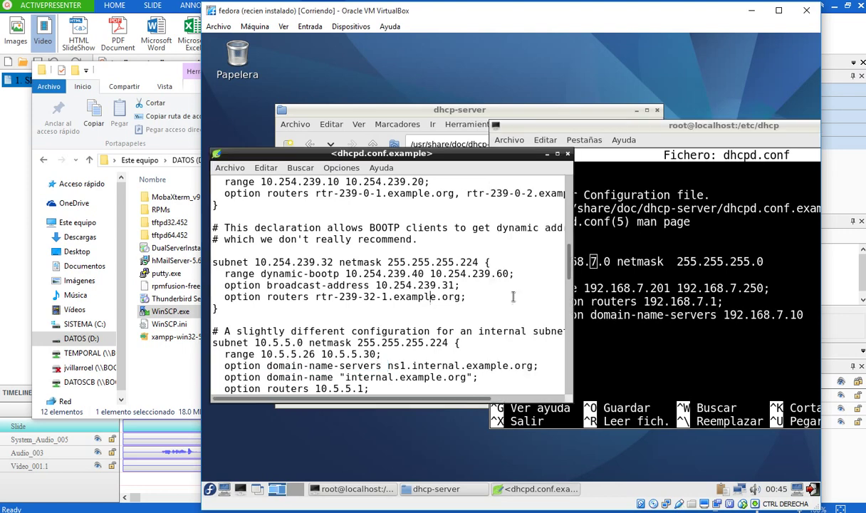
drag(572, 260, 573, 205)
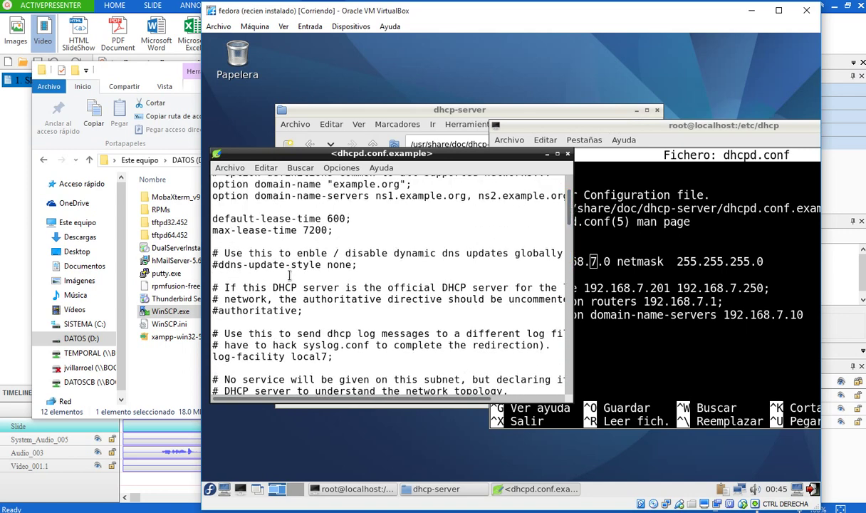
drag(217, 311, 303, 312)
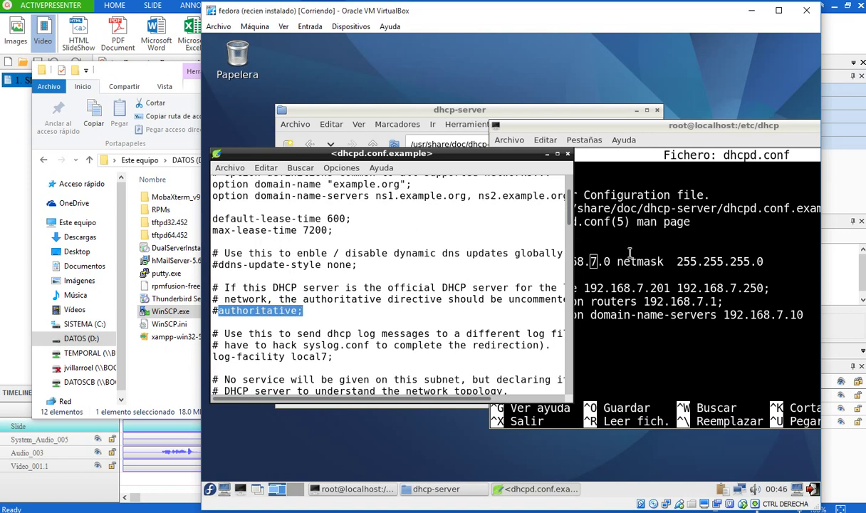
- Insert an authoritative; line plus a blank line above the 192.168.7.0 subnet block in nano
click(649, 238)
key(Up)
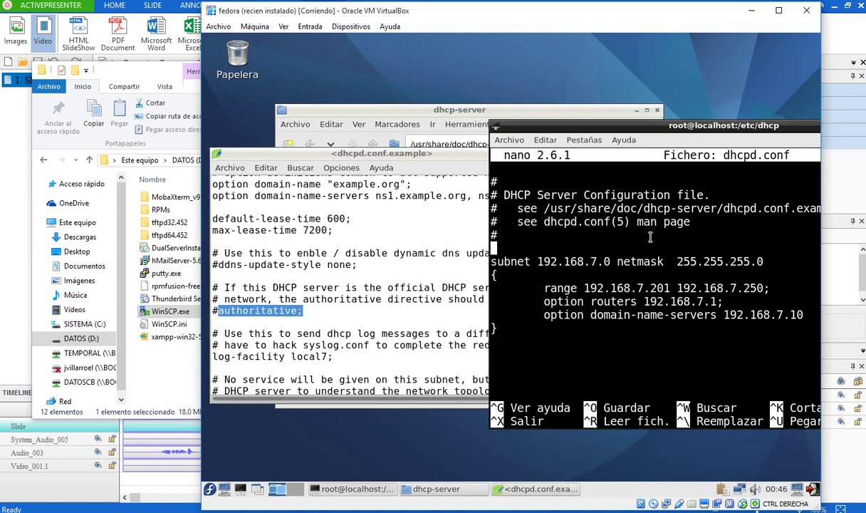
key(Return)
text(autho)
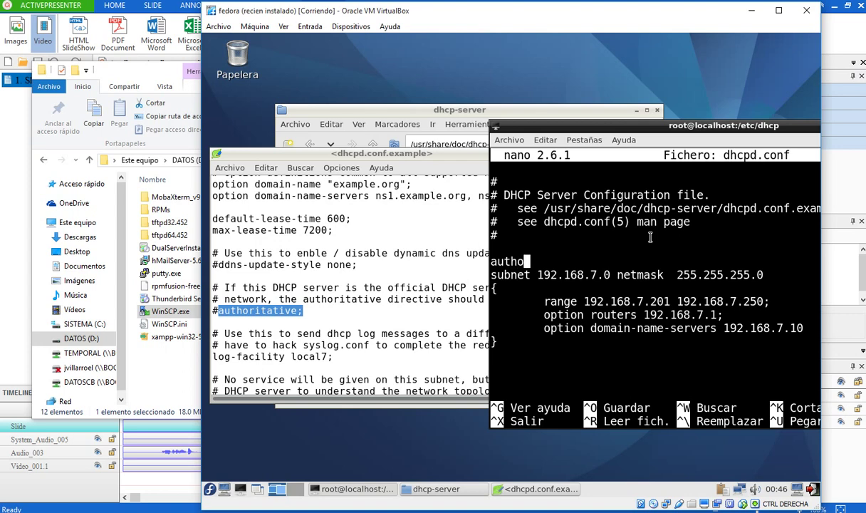
text(ritative;)
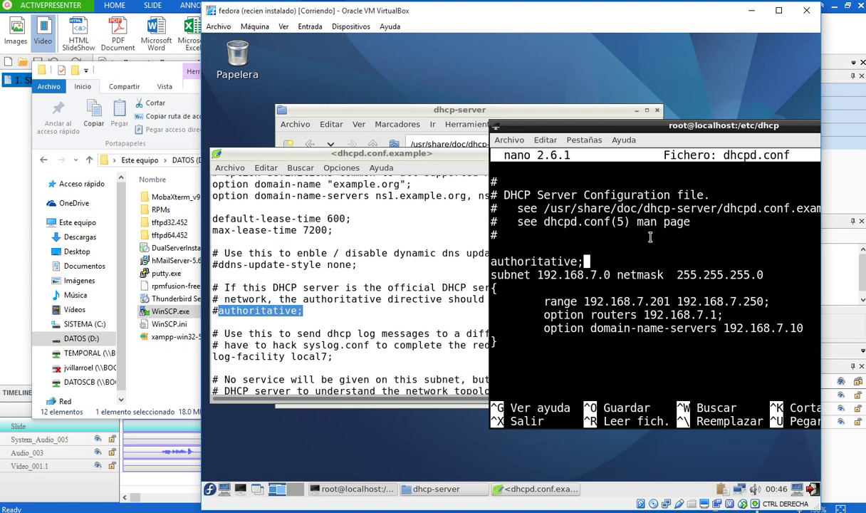
key(Return)
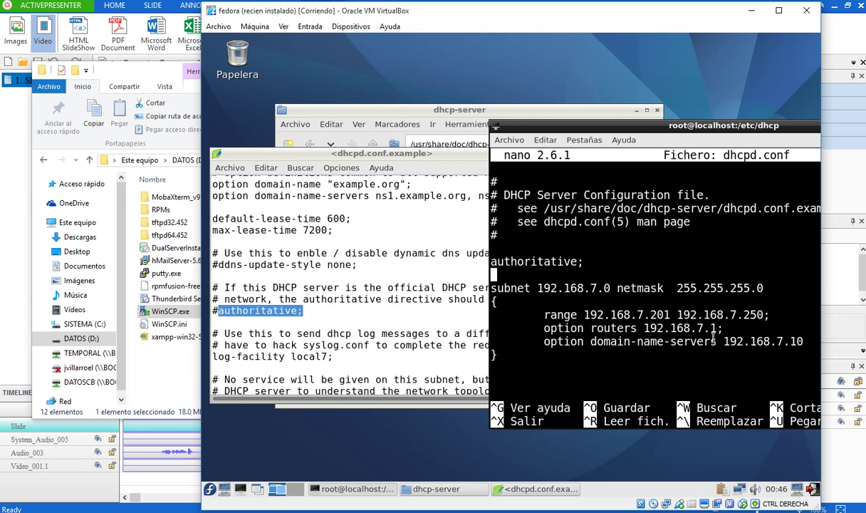
- Save the edited dhcpd.conf and exit nano
key(ctrl+x)
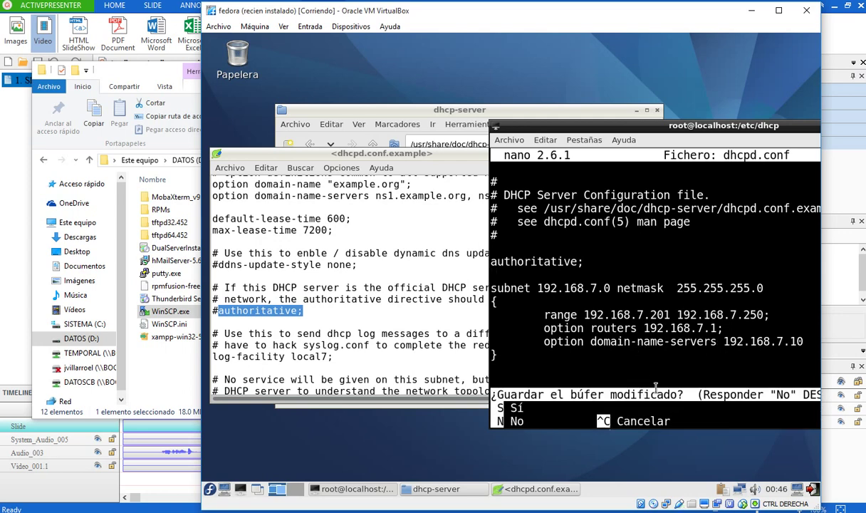
key(s)
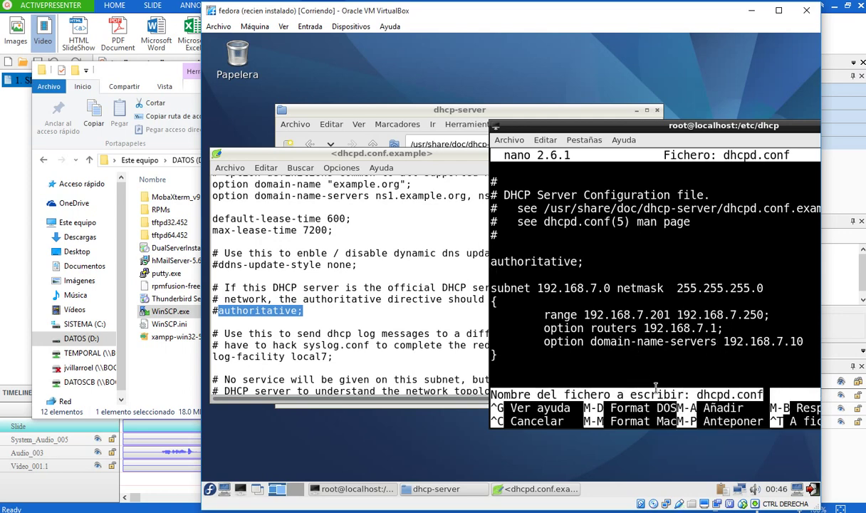
key(Return)
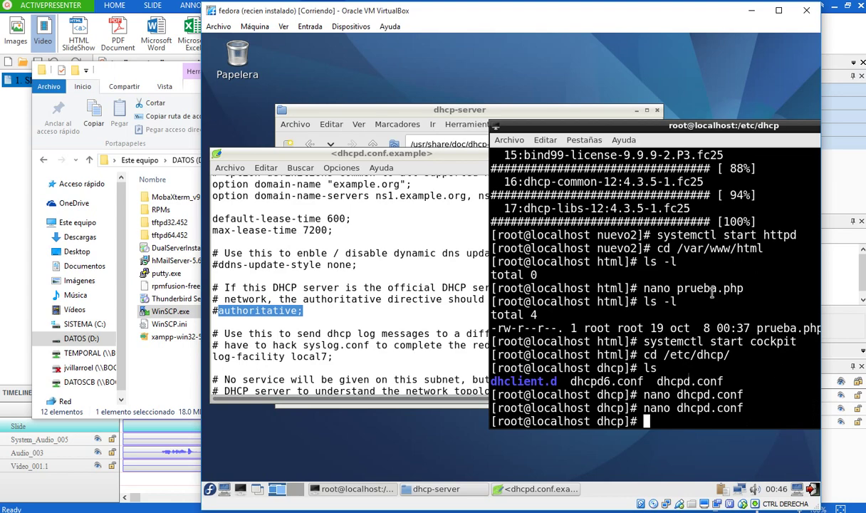
- Run systemctl start dhcpd, which fails with a job-failed error
drag(630, 128, 475, 118)
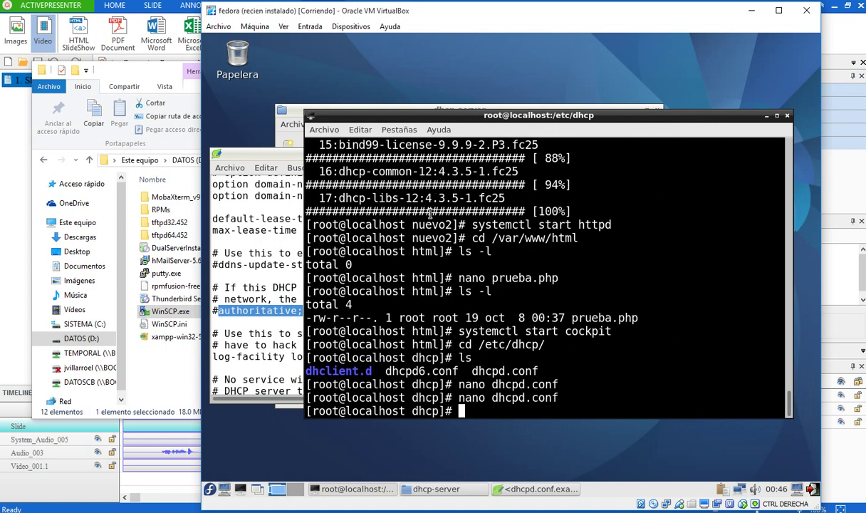
text(systemctl)
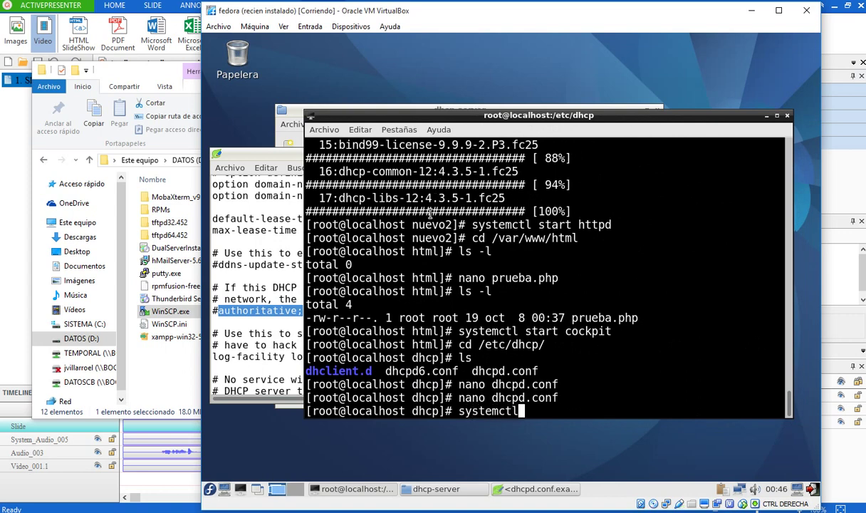
text( start dhcpd)
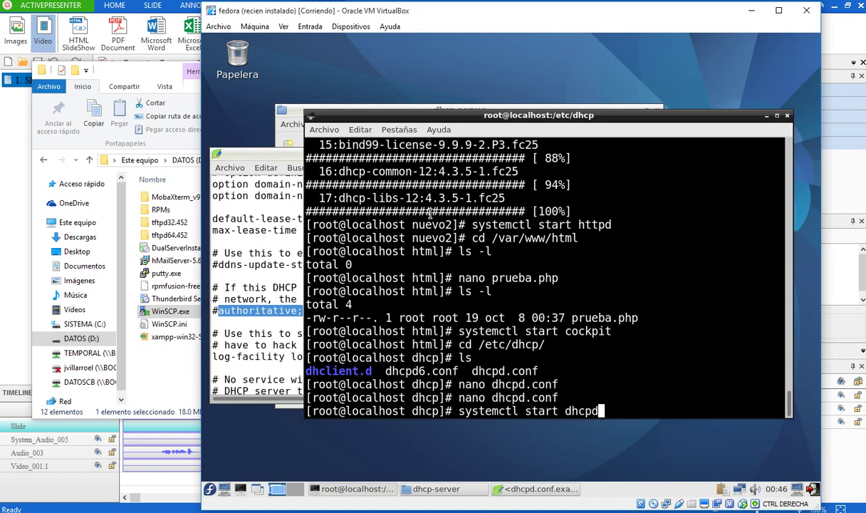
key(Return)
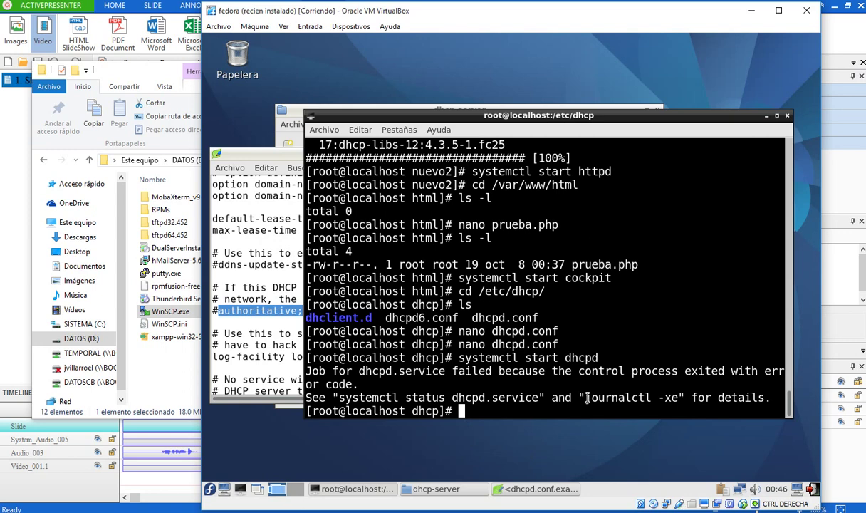
- Review the journalctl -xe logs in a maximized terminal and retry systemctl start dhcpd
drag(583, 398, 678, 397)
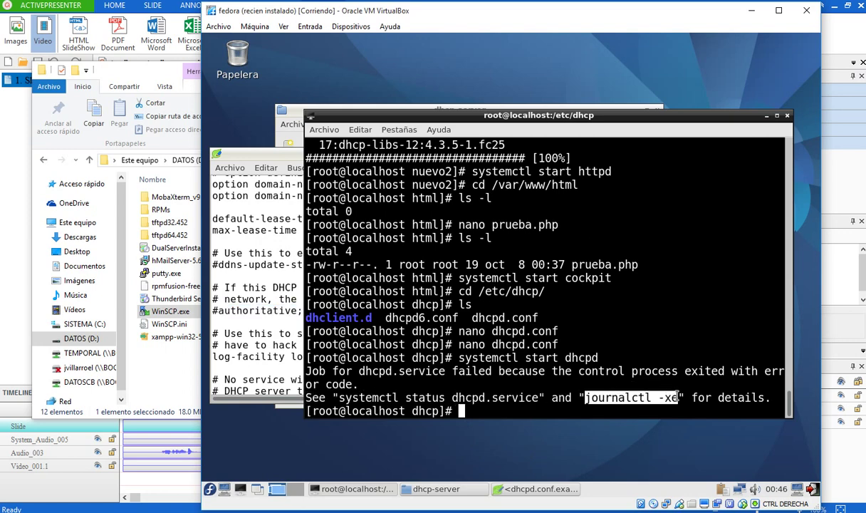
click(502, 404)
text(j)
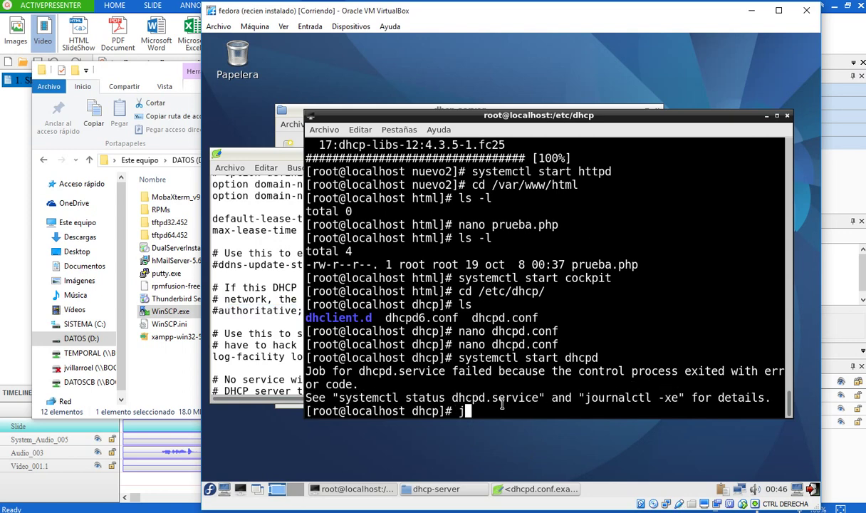
text(ournalctl -xe)
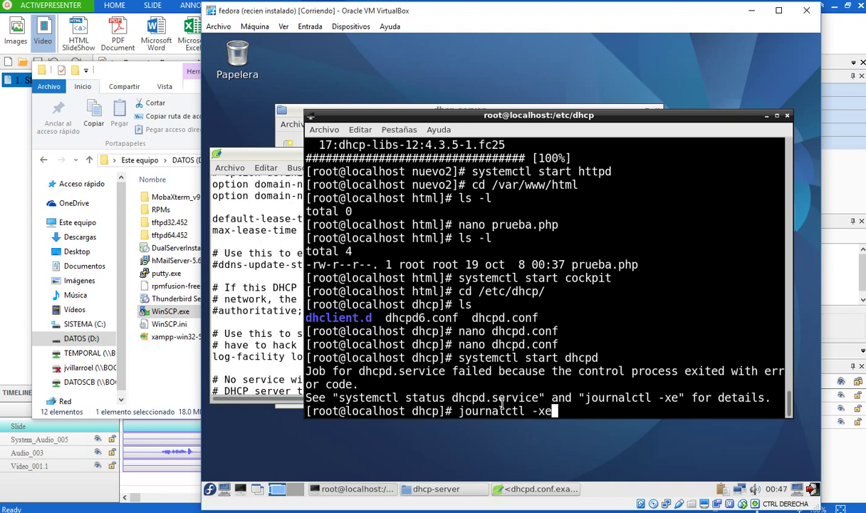
key(Return)
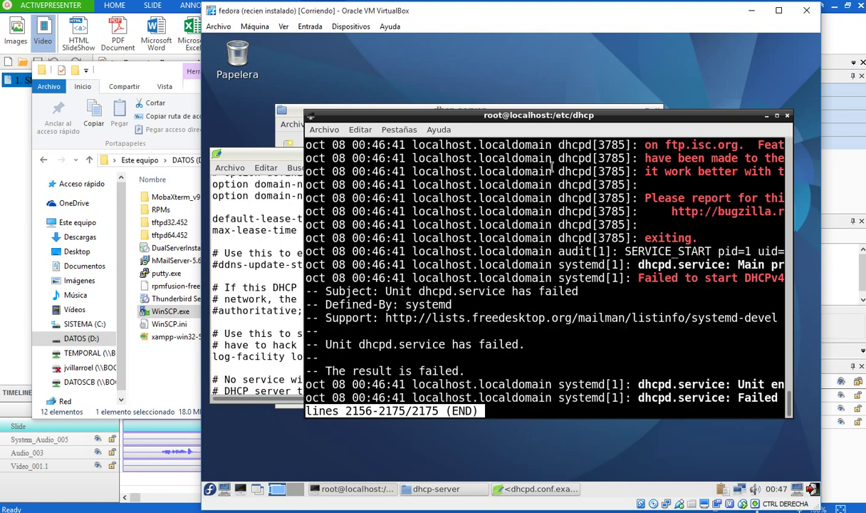
click(777, 115)
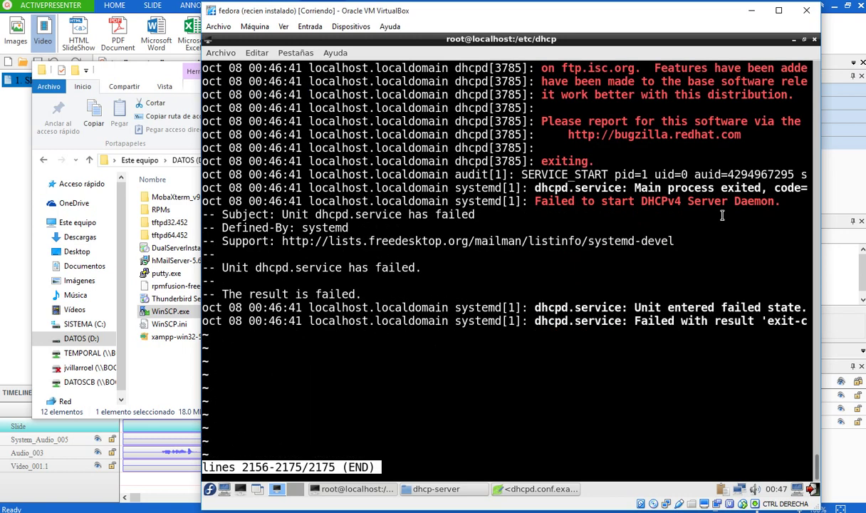
key(q)
key(Up)
key(Up)
key(Return)
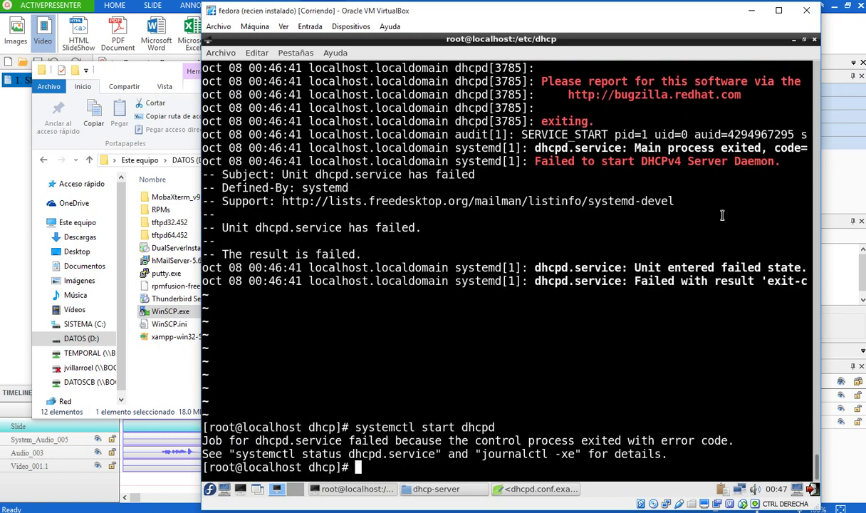
- Check systemctl status dhcpd, showing failed status=1/FAILURE, and recall the nano dhcpd.conf command
key(Up)
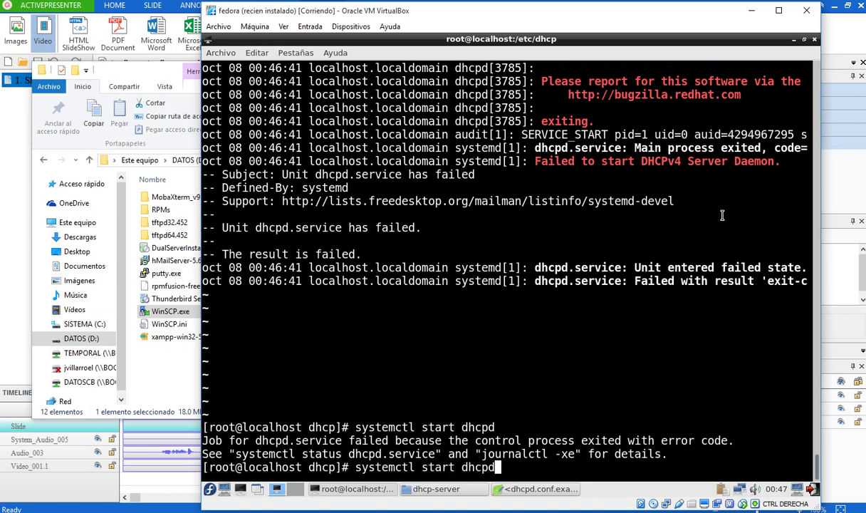
key(BackSpace)
key(BackSpace)
key(BackSpace)
key(BackSpace)
key(BackSpace)
key(BackSpace)
key(BackSpace)
key(BackSpace)
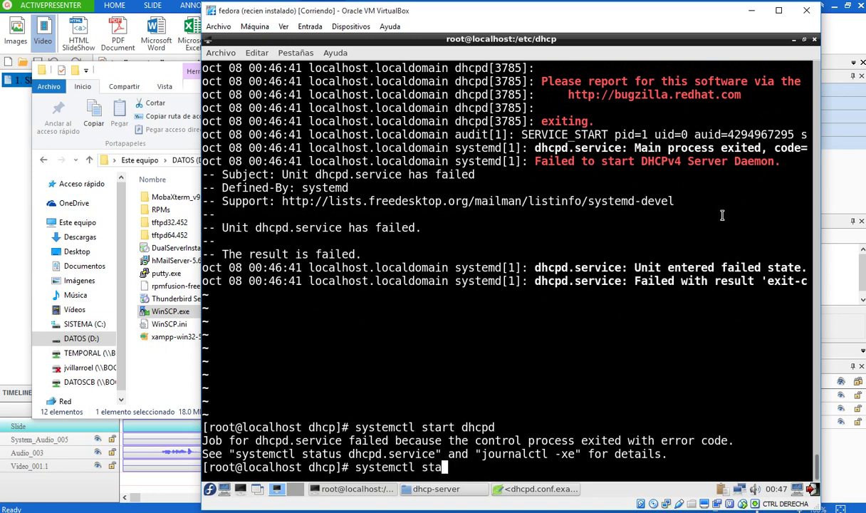
text(tus dhcpd)
key(Return)
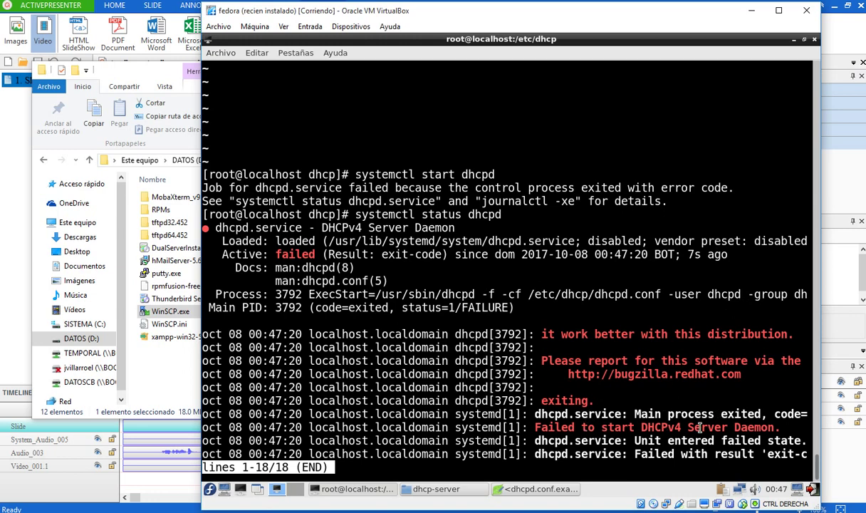
key(q)
key(Up)
key(Up)
key(Up)
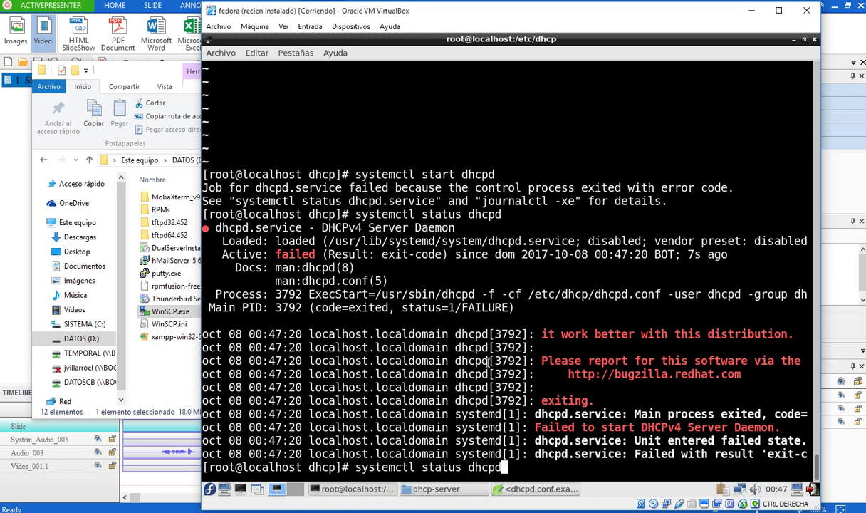
key(Down)
key(Up)
key(Up)
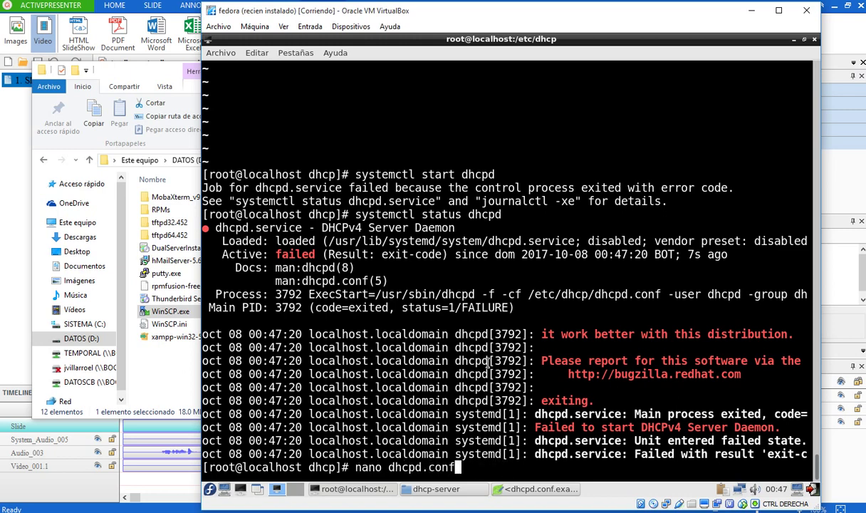
- Open dhcpd.conf in nano beside the sample file to compare the lease-time lines
key(Return)
key(Down)
key(Down)
key(Down)
key(Down)
key(Down)
key(Down)
key(Down)
key(Down)
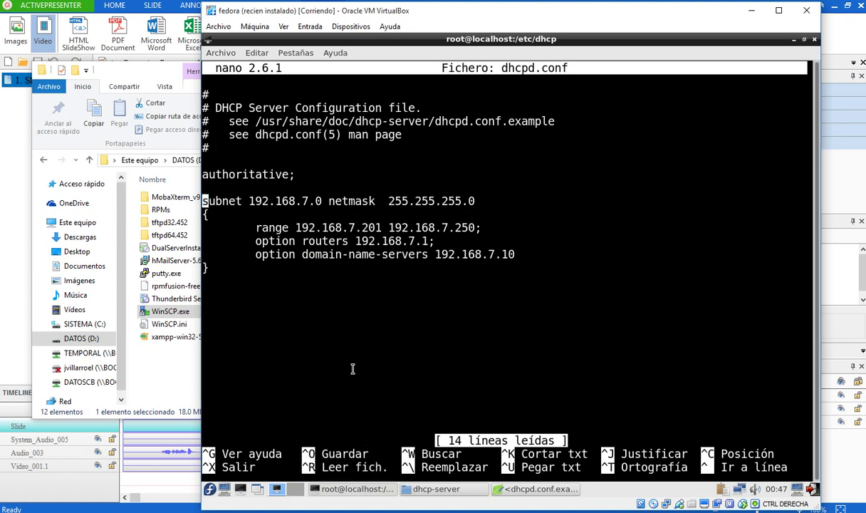
click(499, 488)
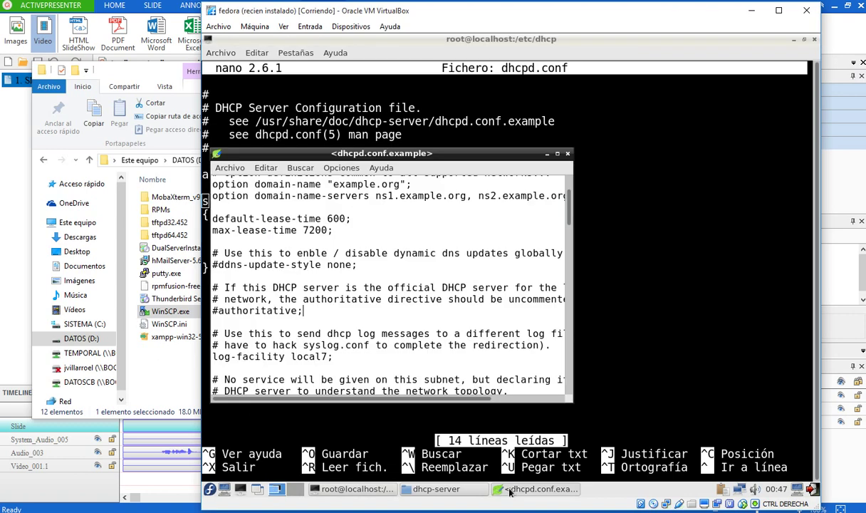
click(485, 40)
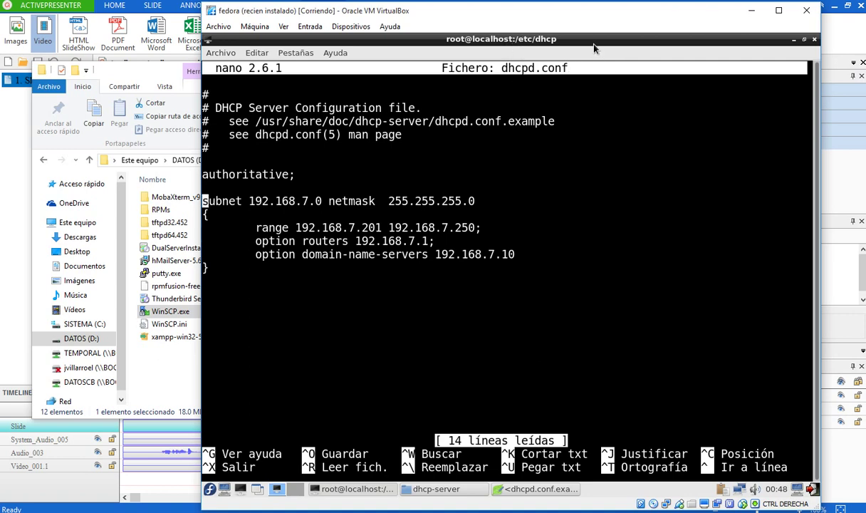
double_click(564, 41)
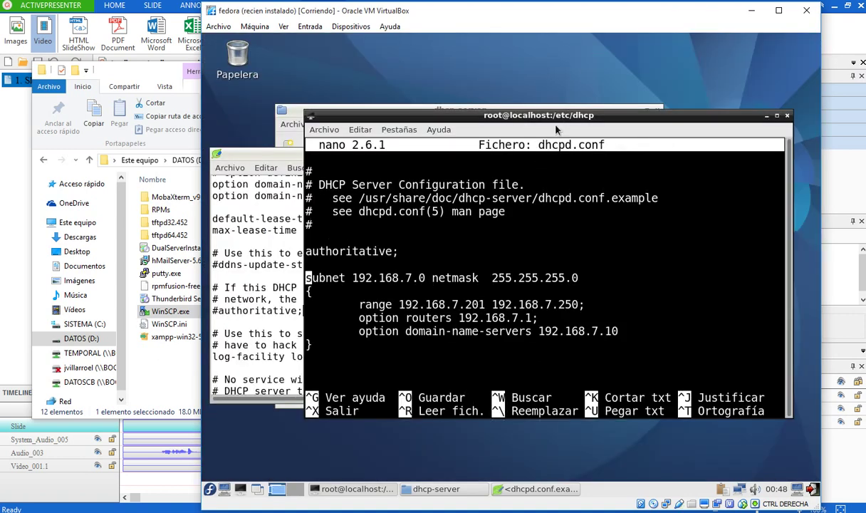
drag(554, 116, 673, 72)
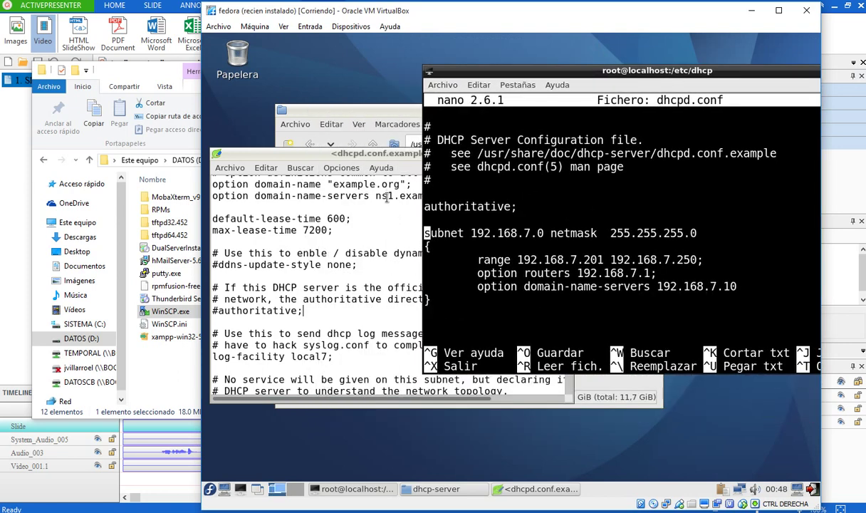
click(285, 219)
drag(339, 230, 212, 219)
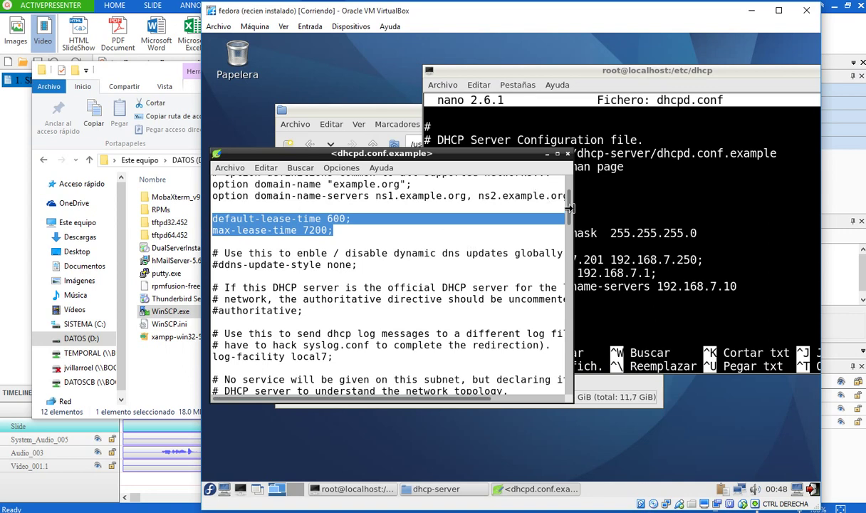
scroll(570, 198, up, 2)
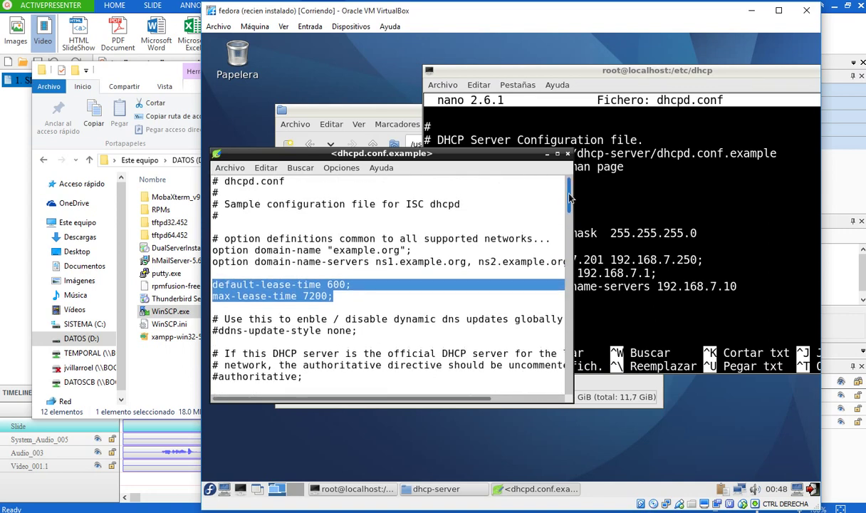
drag(570, 198, 570, 214)
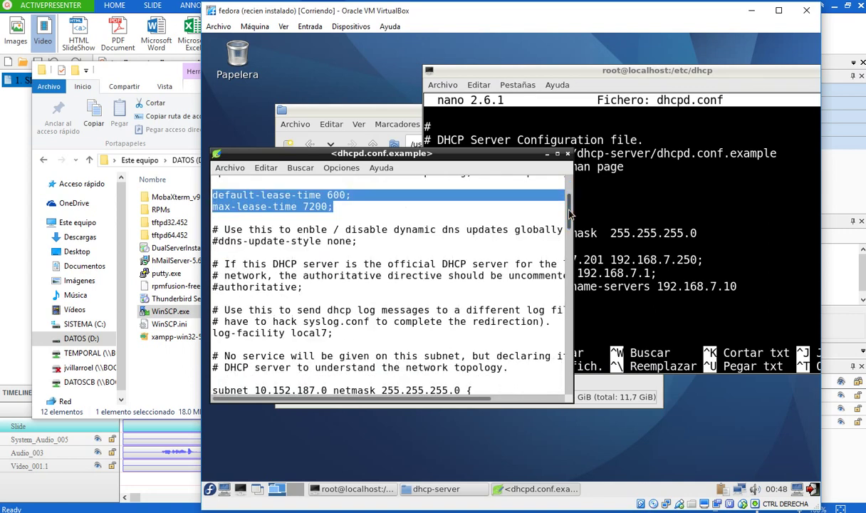
click(620, 71)
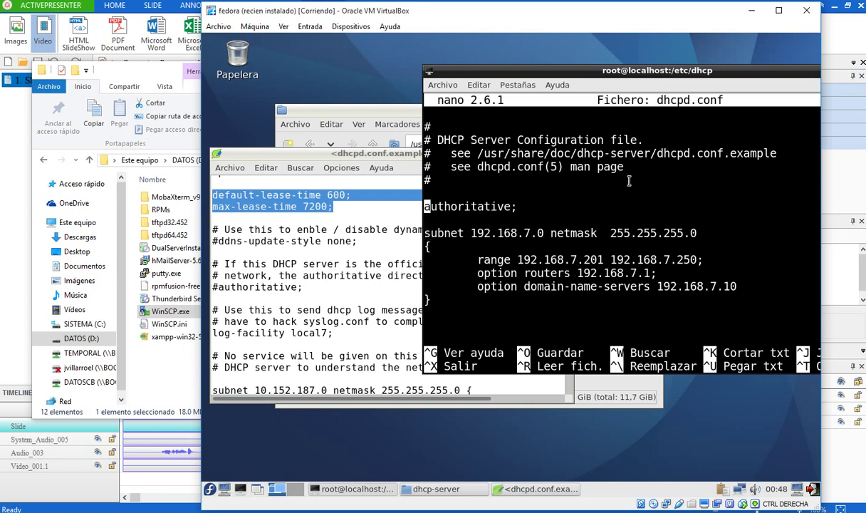
- End the domain-name-servers line with a semicolon and save dhcpd.conf
key(Down)
key(Down)
key(Down)
key(Down)
key(Down)
key(End)
text(;)
key(Left)
key(ctrl+x)
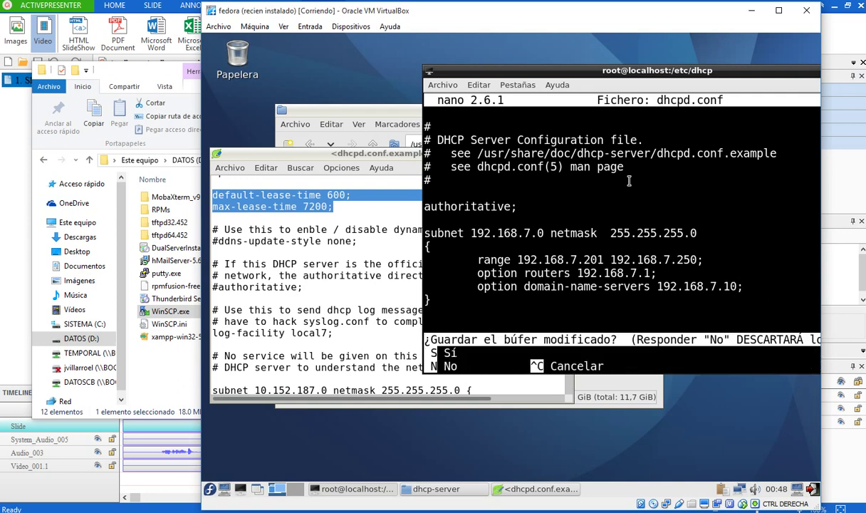
key(s)
key(Return)
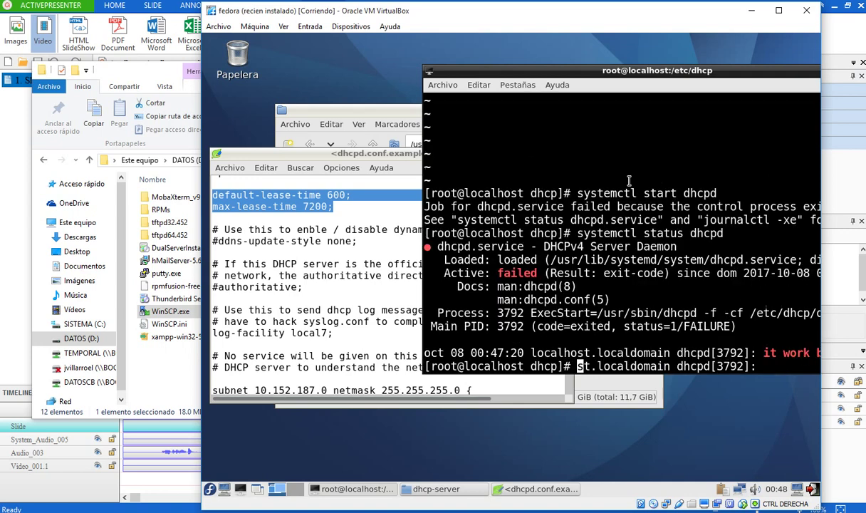
- Rerun systemctl start dhcpd, which now completes without any error
key(Return)
key(Return)
key(Return)
key(Return)
key(Up)
key(Up)
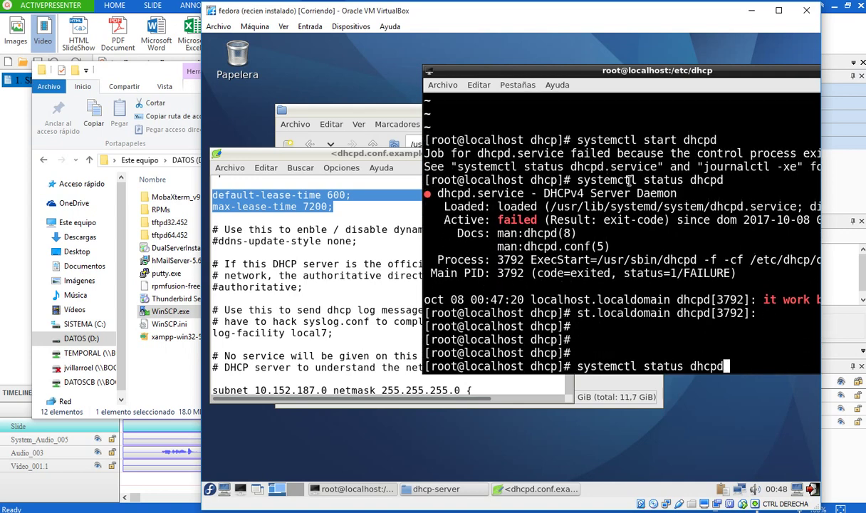
key(Up)
key(Return)
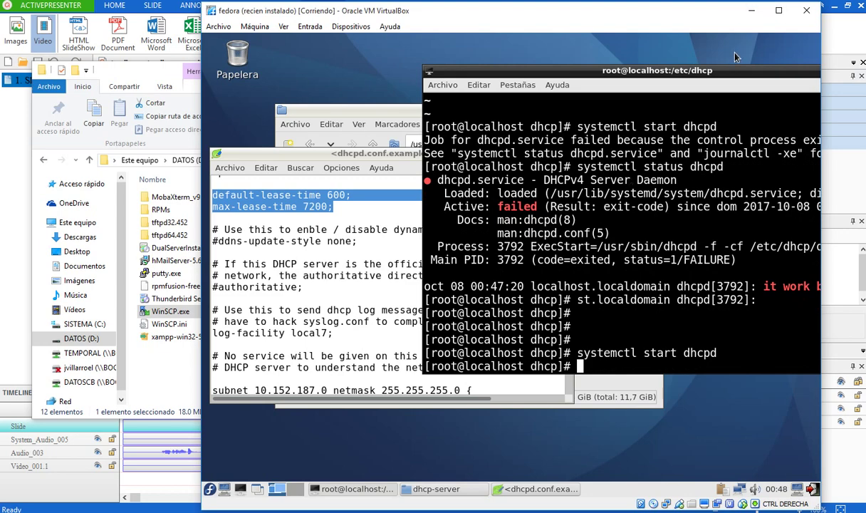
drag(732, 72, 591, 67)
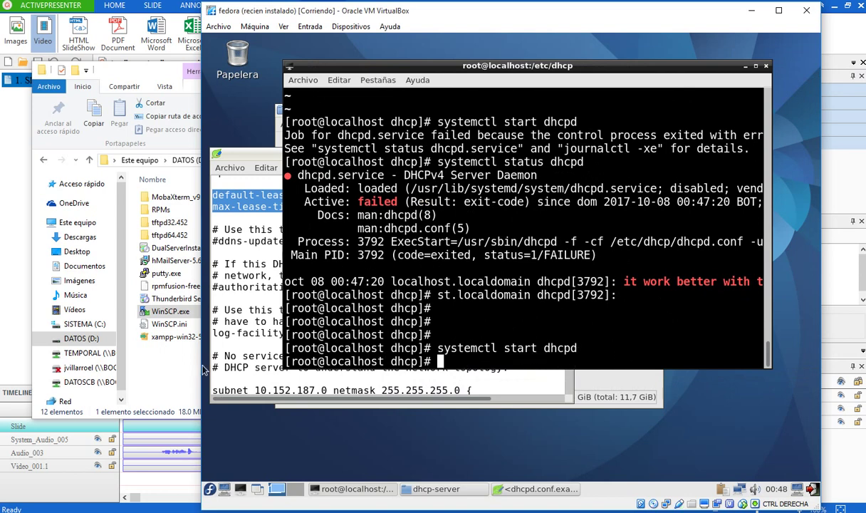
click(219, 510)
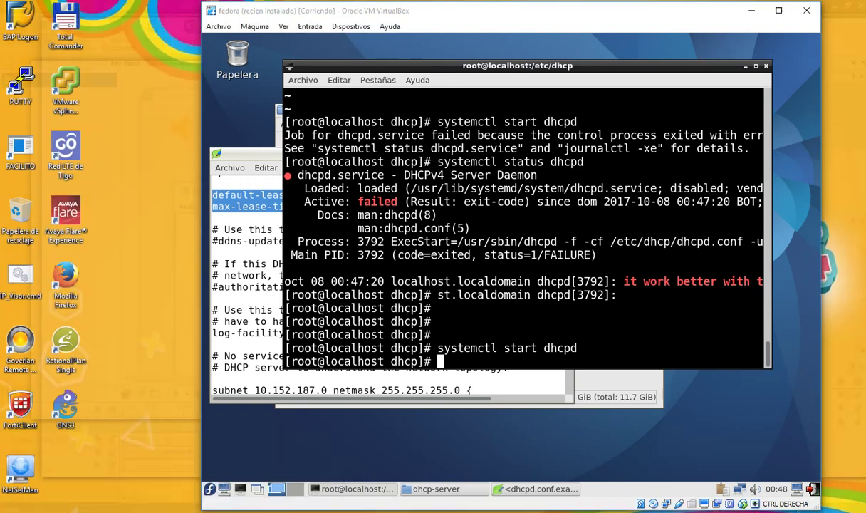
click(285, 466)
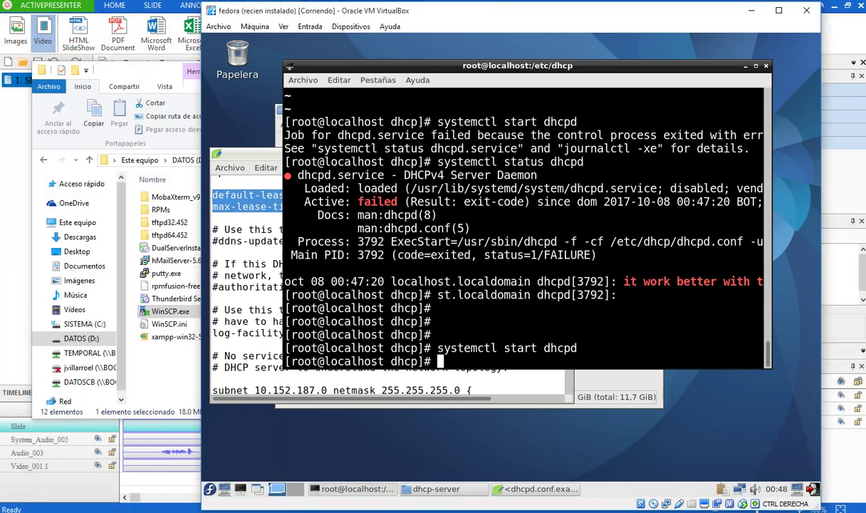
- Check the WINDOWS_8_x64 System settings: 1024 MB base memory and PIIX3 chipset
mouse_move(219, 509)
click(151, 474)
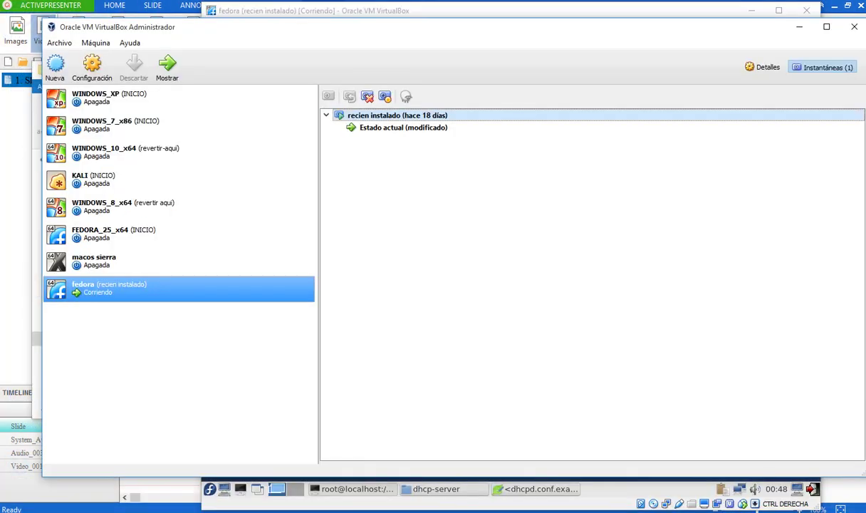
click(122, 206)
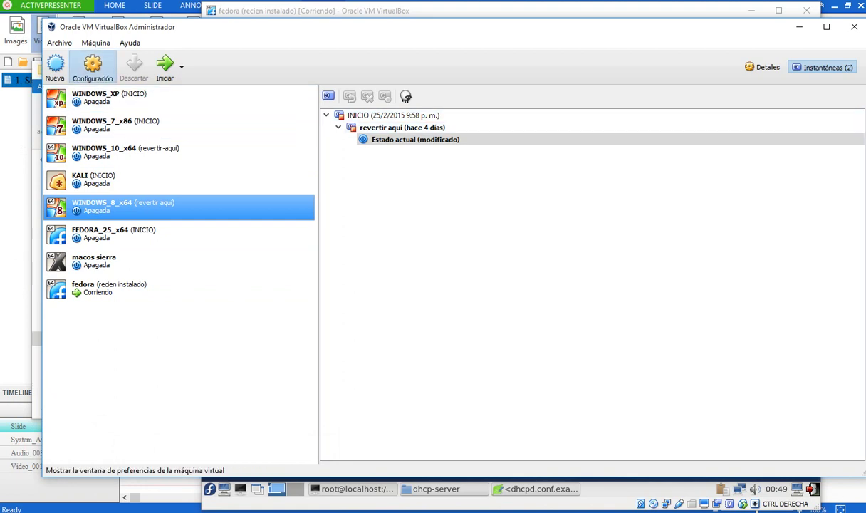
click(92, 68)
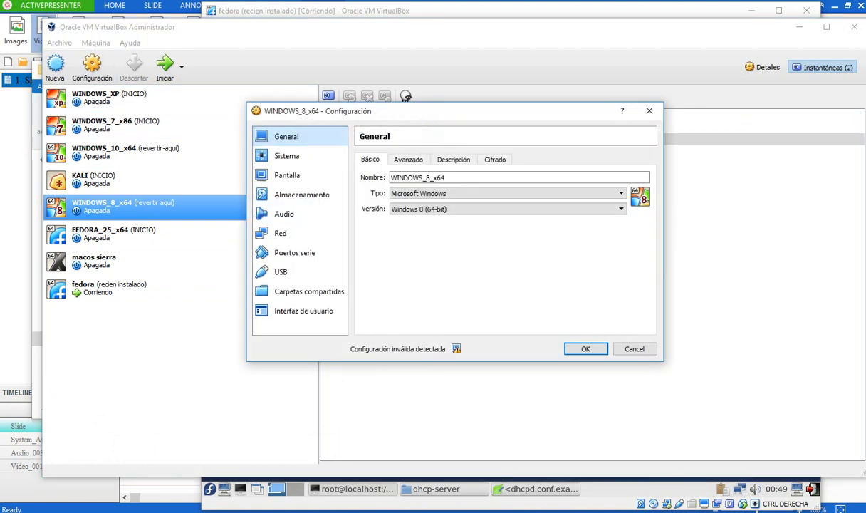
click(286, 156)
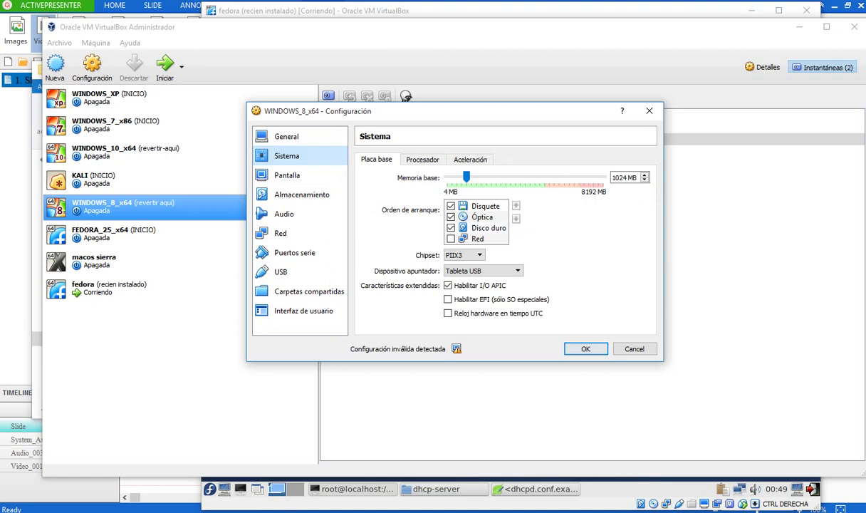
key(Escape)
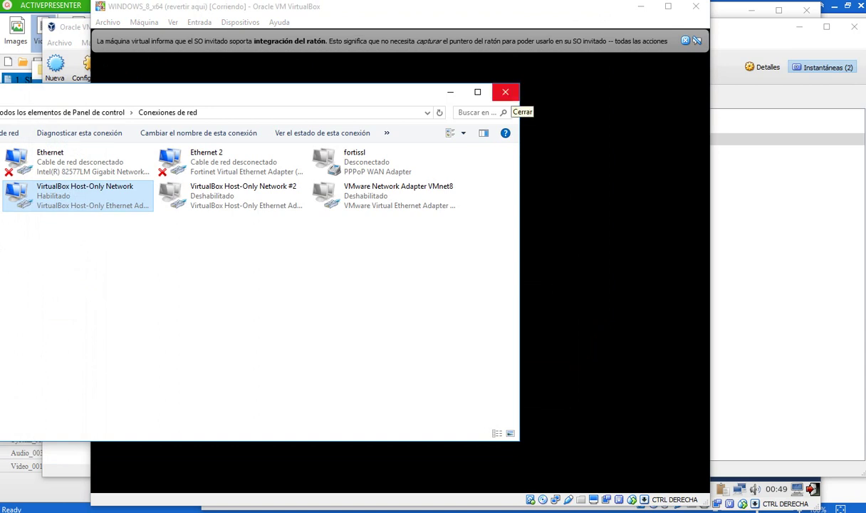
- Close the host's Conexiones de red window and ActivePresenter project, then show the Windows 8 VM
click(506, 92)
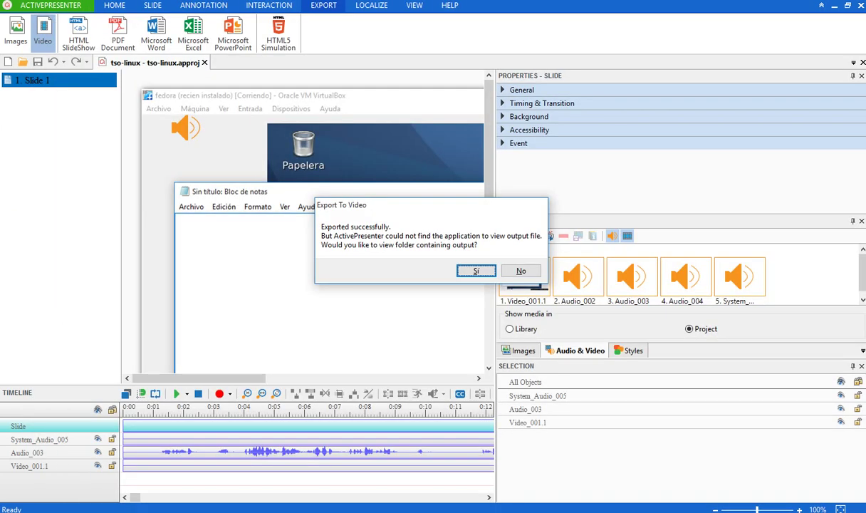
key(Escape)
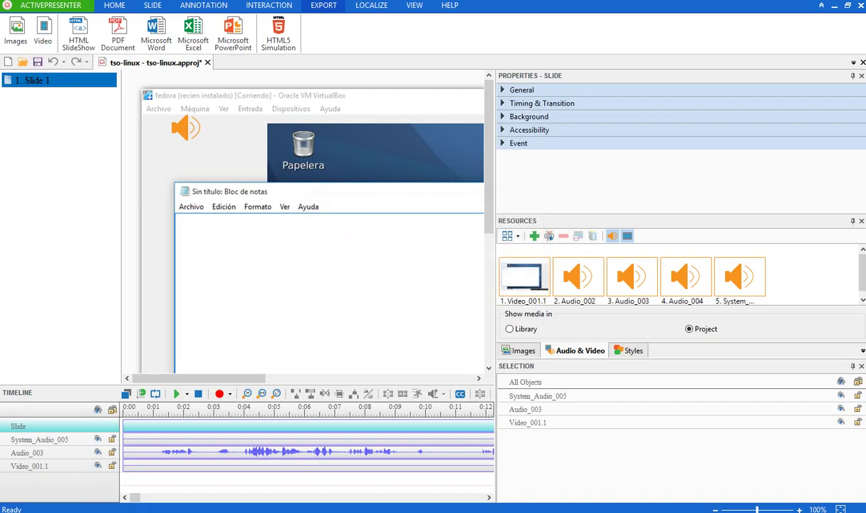
key(alt+F4)
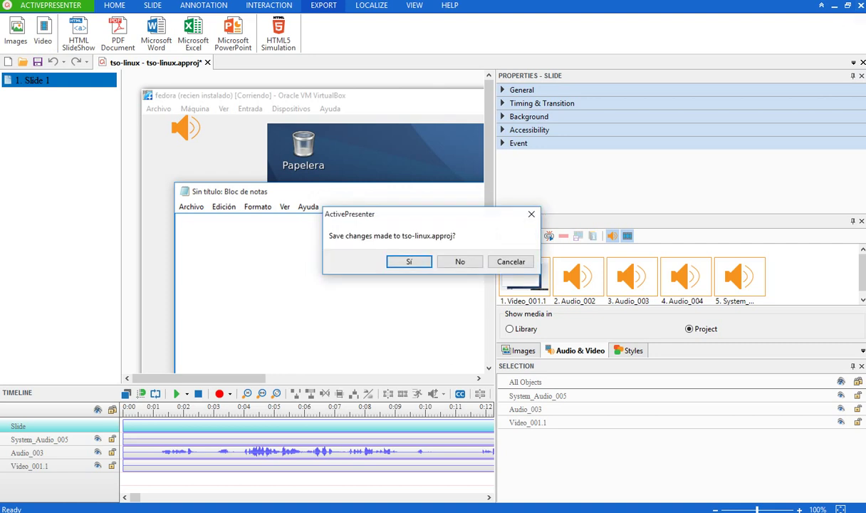
click(460, 262)
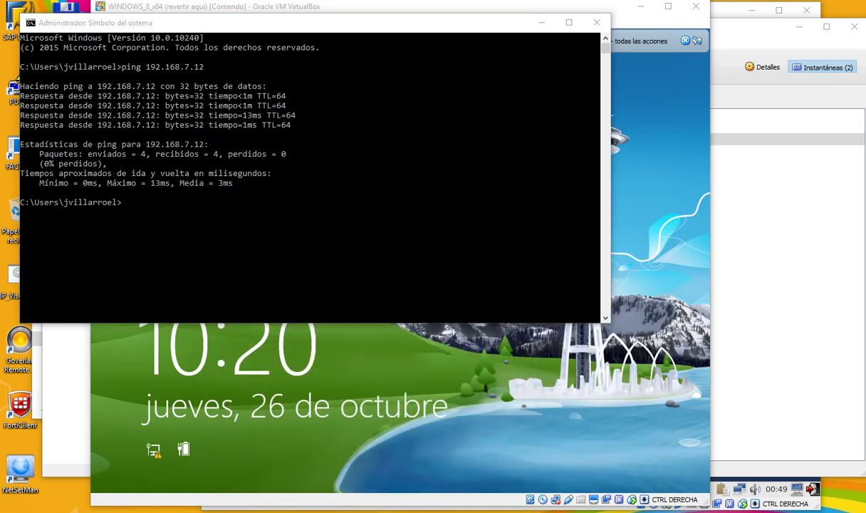
mouse_move(222, 504)
click(336, 466)
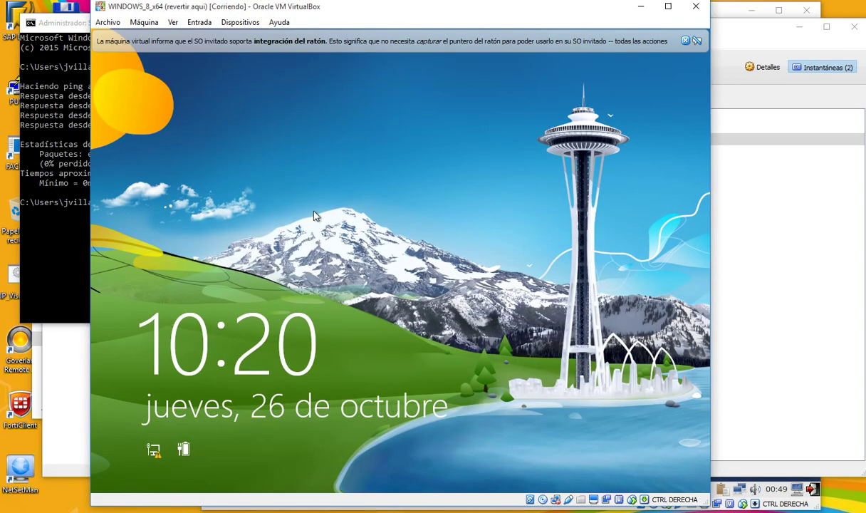
- Sign in to the Windows 8 guest with the account password
click(315, 212)
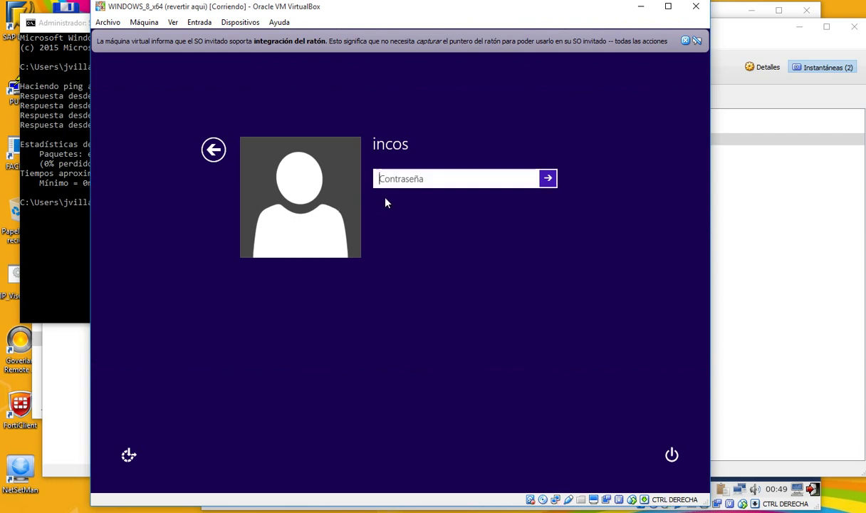
text(*****)
key(Return)
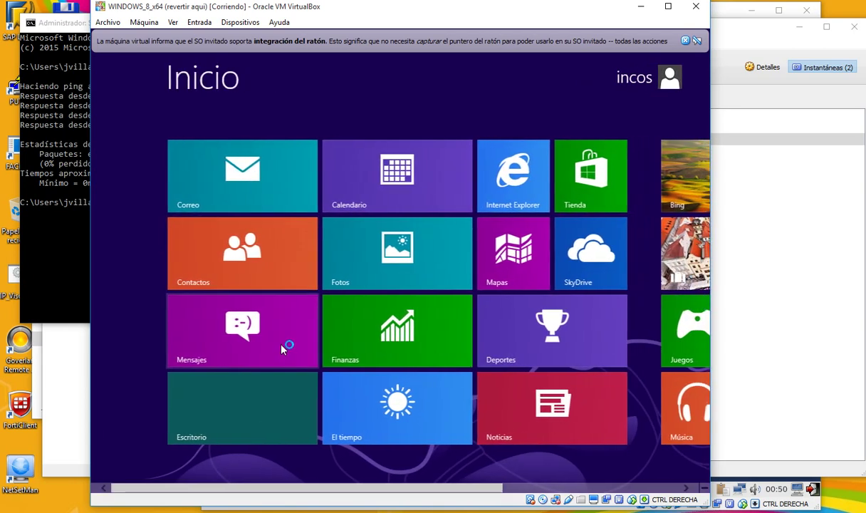
- Open Network Connections on the guest desktop by running ncpa.cpl
click(259, 398)
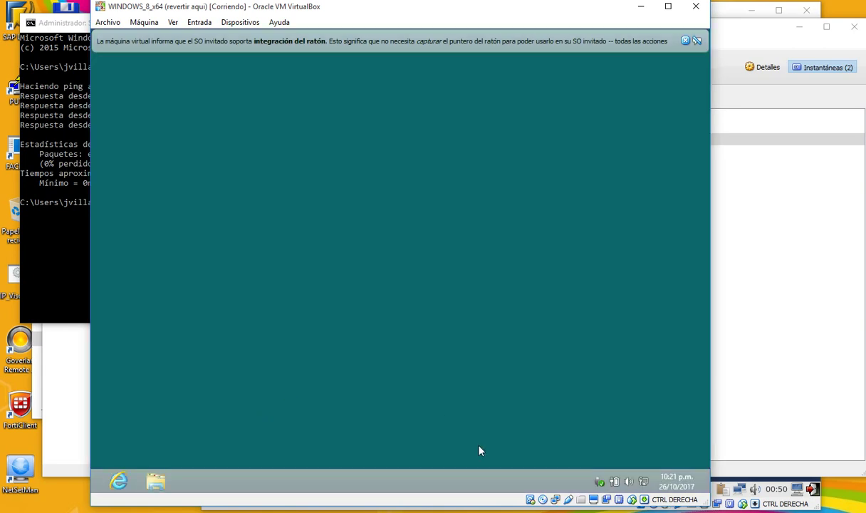
right_click(94, 482)
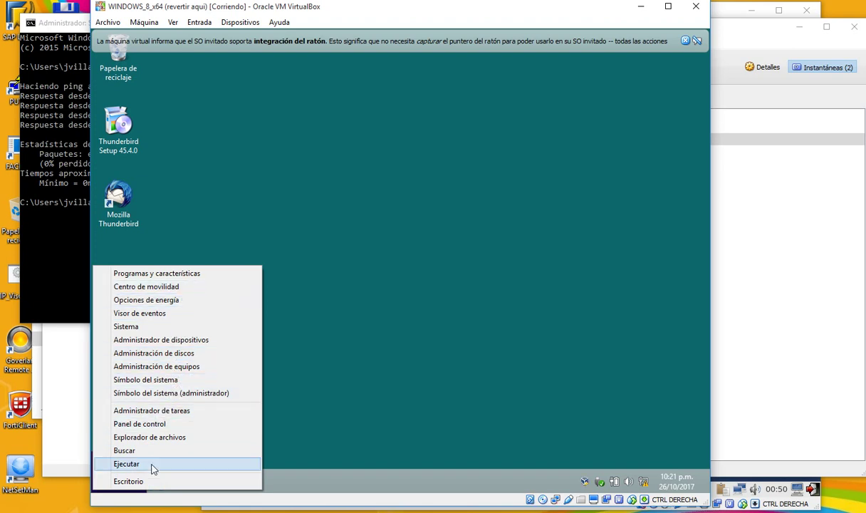
click(127, 463)
key(Return)
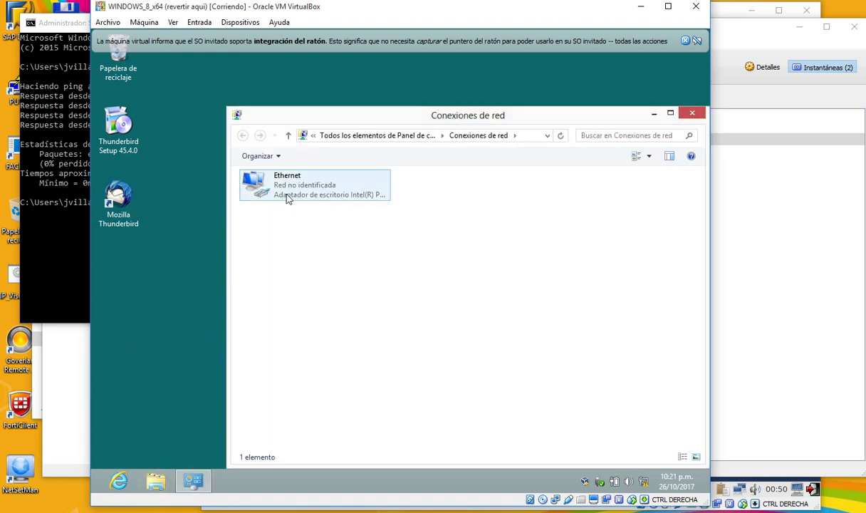
- Open the Ethernet adapter properties, entering the administrator password when prompted
right_click(287, 196)
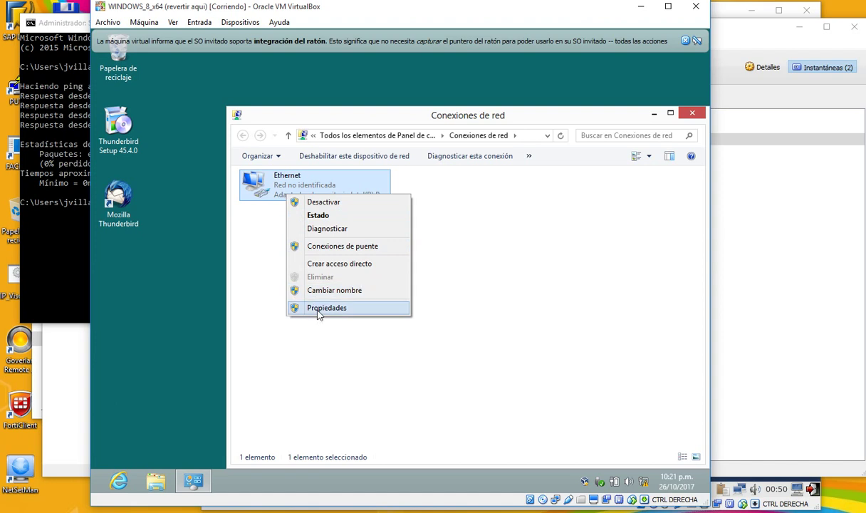
click(318, 308)
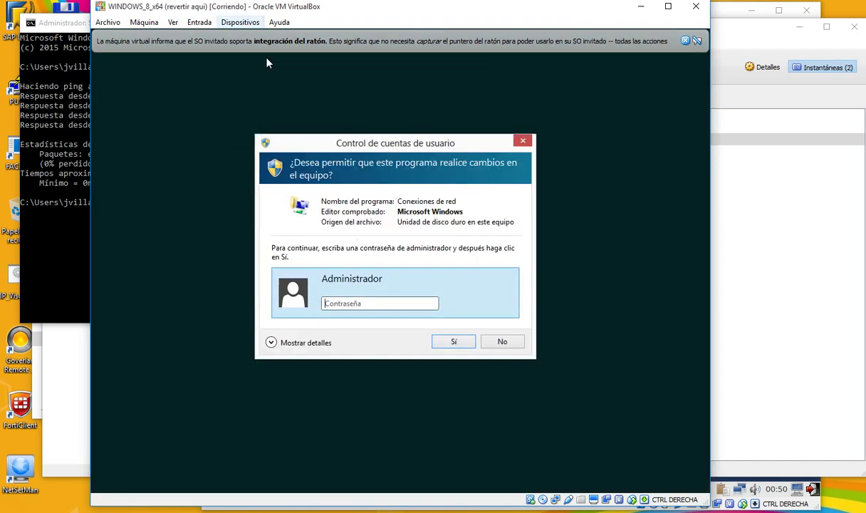
click(240, 23)
mouse_move(270, 50)
click(467, 52)
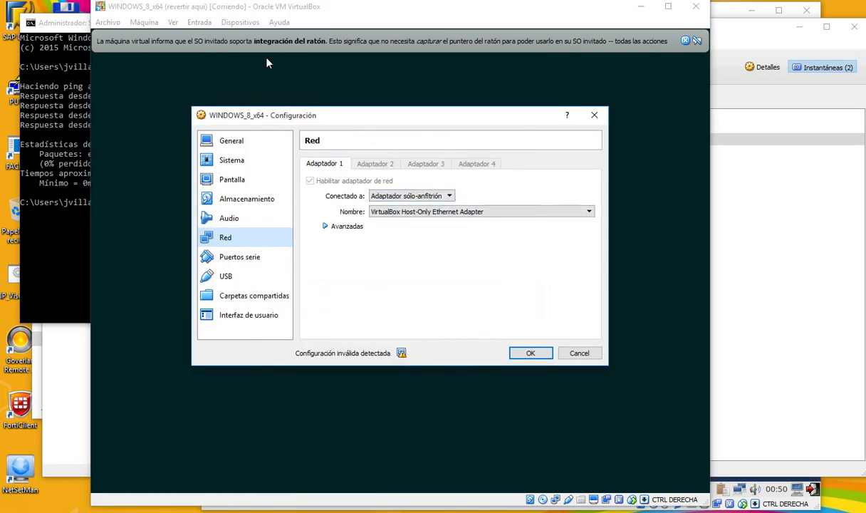
key(Escape)
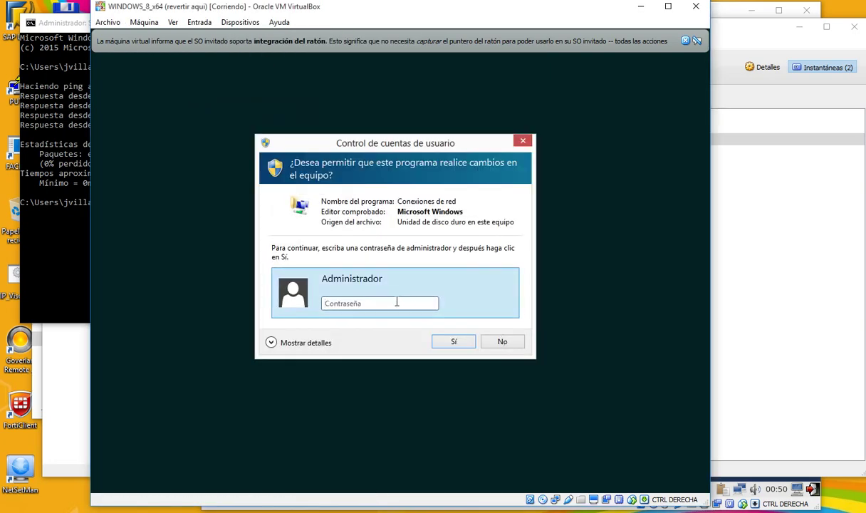
click(396, 296)
text(••••••••)
key(Return)
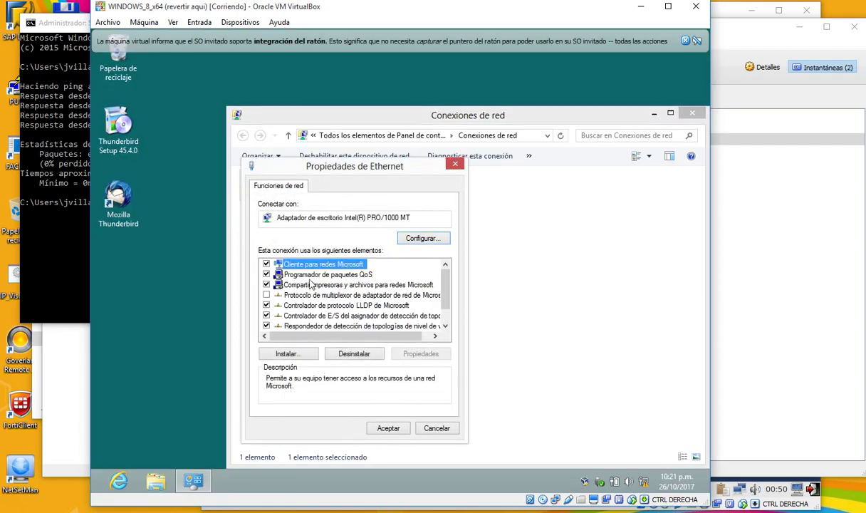
- Set TCP/IPv4 to obtain IP and DNS automatically, confirm, and open a Command Prompt
scroll(445, 313, down, 1)
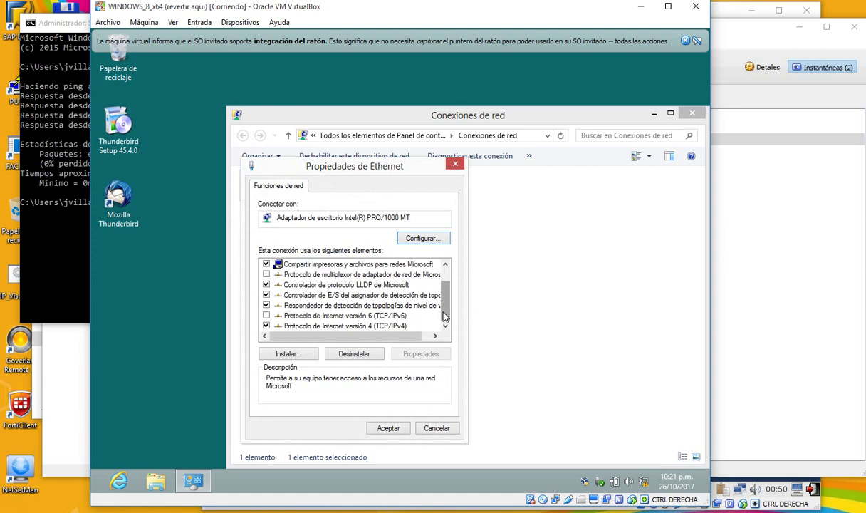
click(388, 327)
double_click(388, 327)
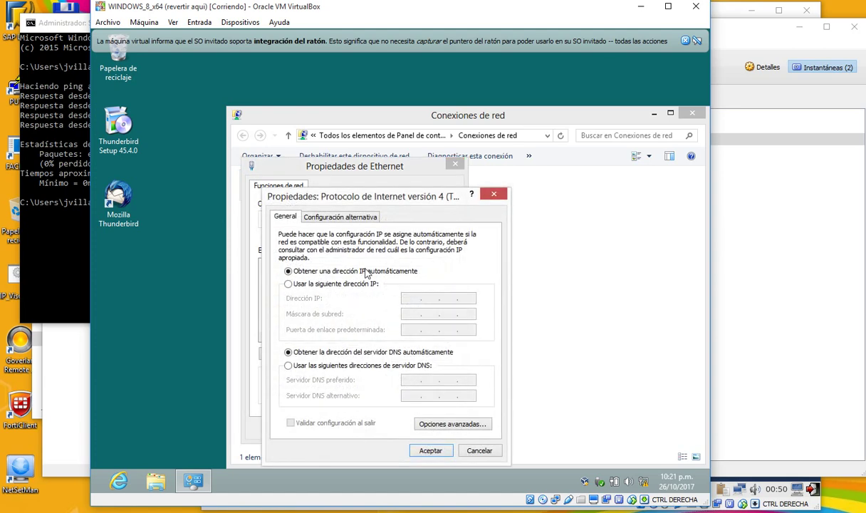
click(430, 450)
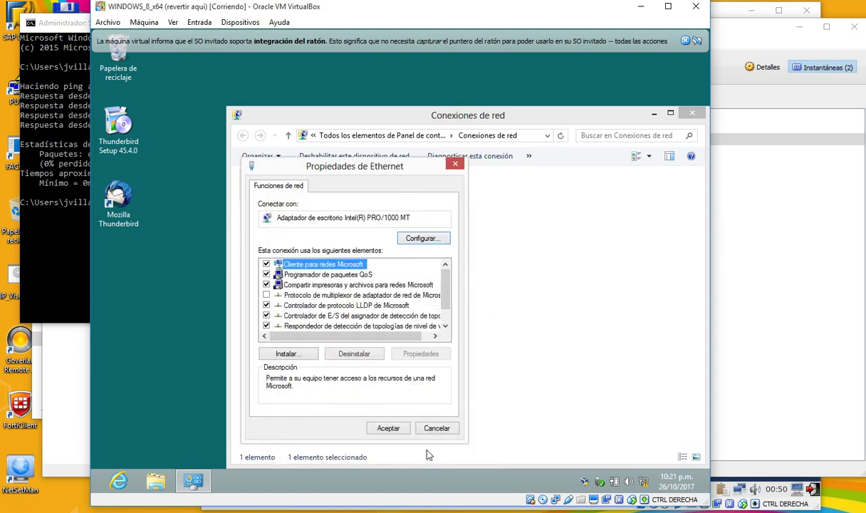
click(388, 427)
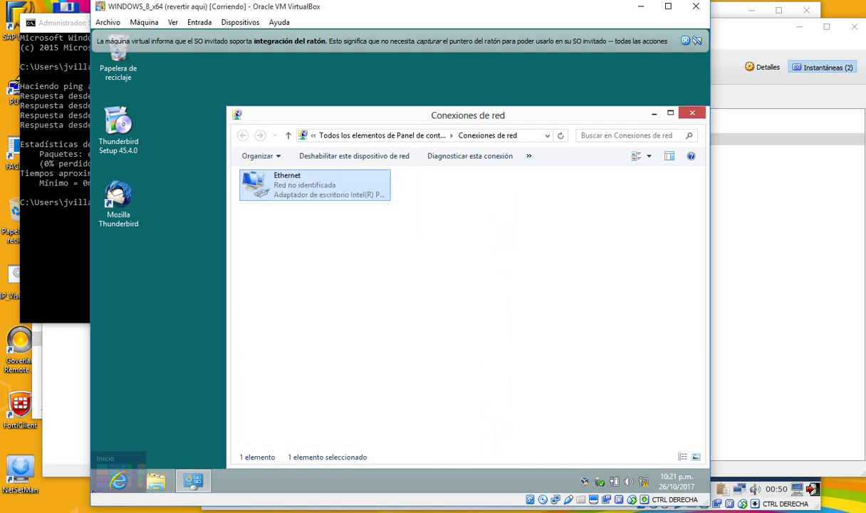
right_click(103, 473)
click(131, 379)
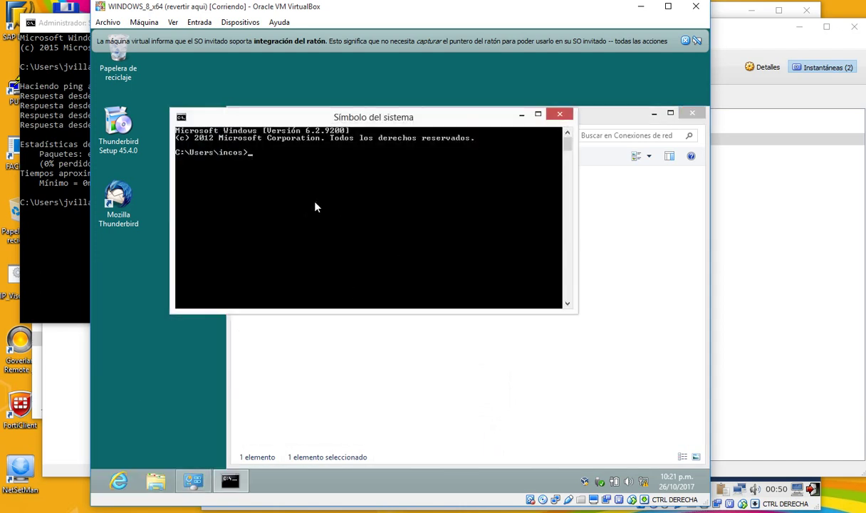
- Run ipconfig /all, showing 192.168.7.201 leased from DHCP server 192.168.7.12
text(ipconfig)
text( /all)
key(Return)
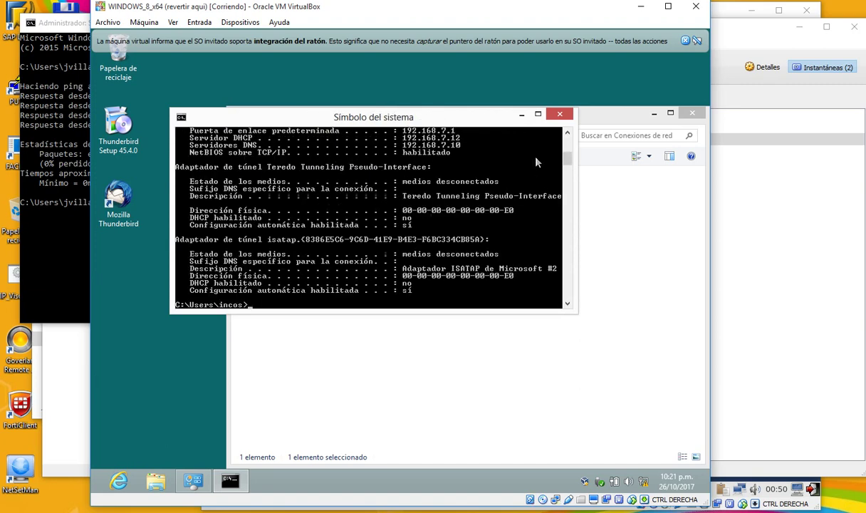
scroll(568, 137, up, 3)
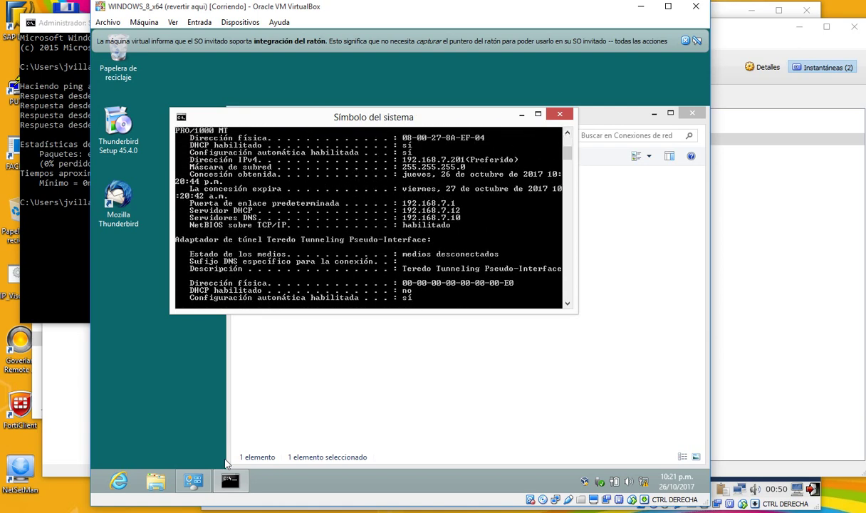
- Launch the host's Magnifier from Accesibilidad de Windows and zoom to 200%
click(11, 505)
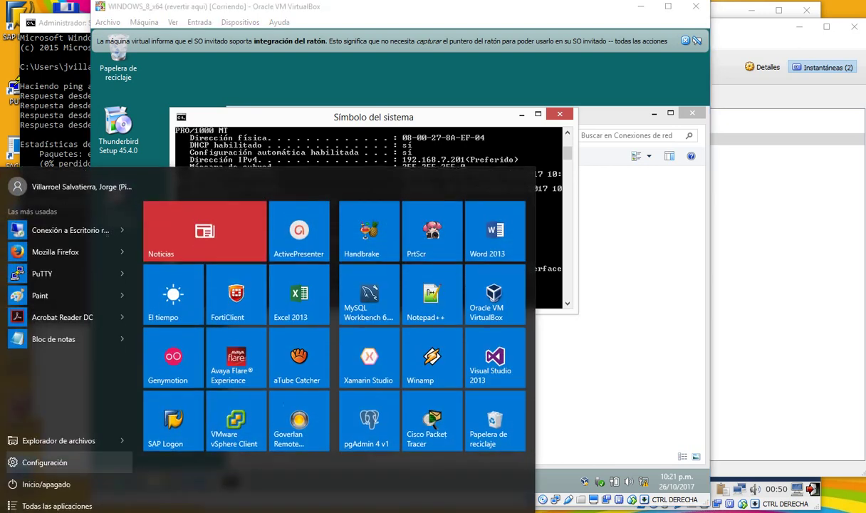
click(57, 503)
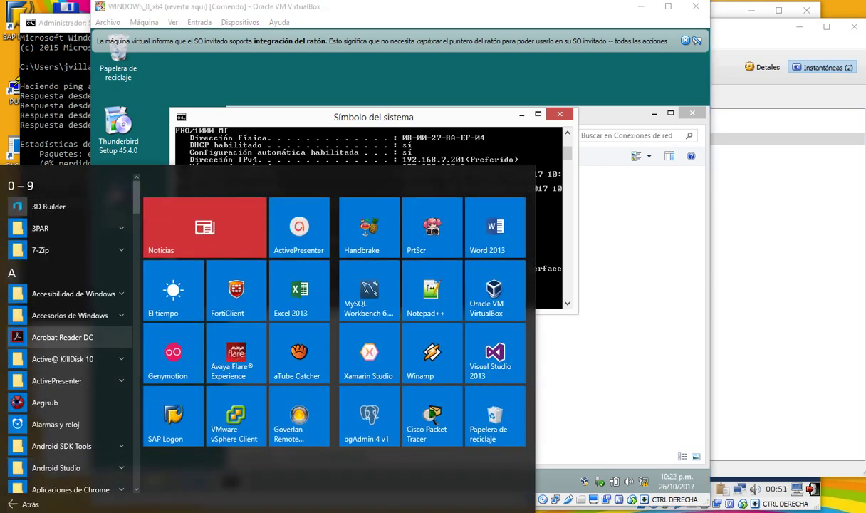
click(71, 293)
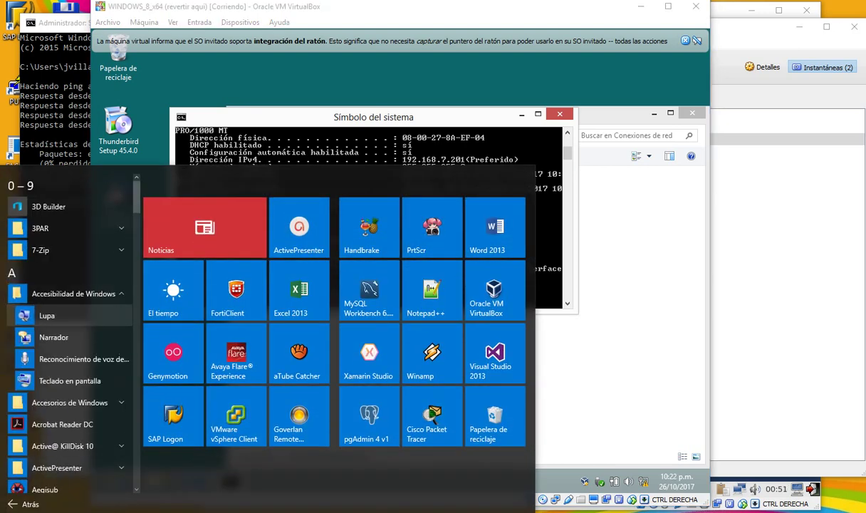
click(139, 325)
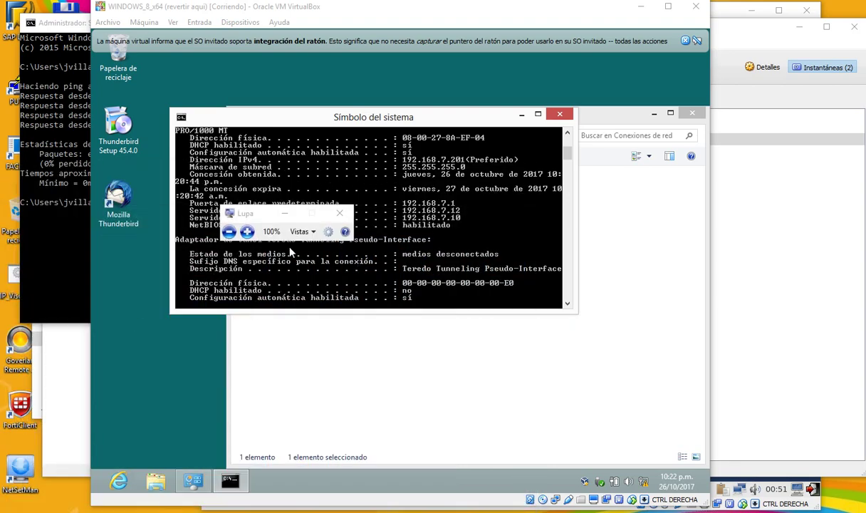
click(245, 231)
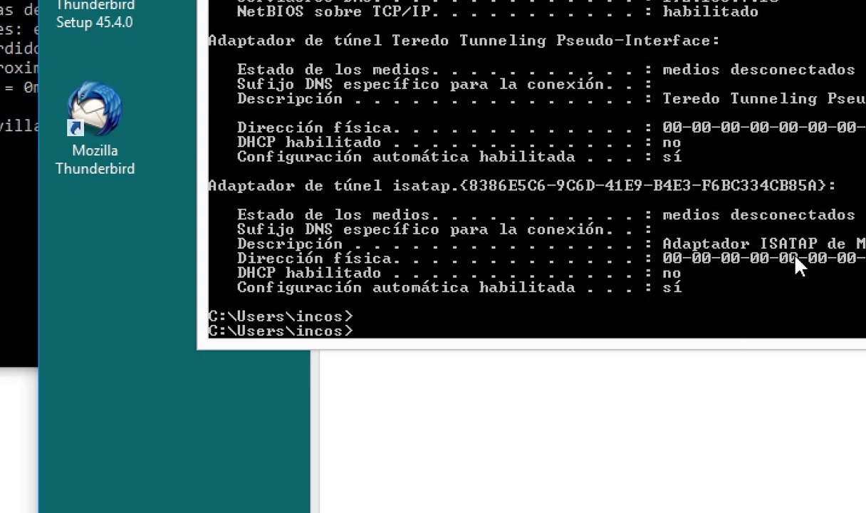
- Release and renew the guest's DHCP lease, then rerun ipconfig -all to confirm 192.168.7.201
text(ipcof)
text(fg)
key(BackSpace)
text(ig )
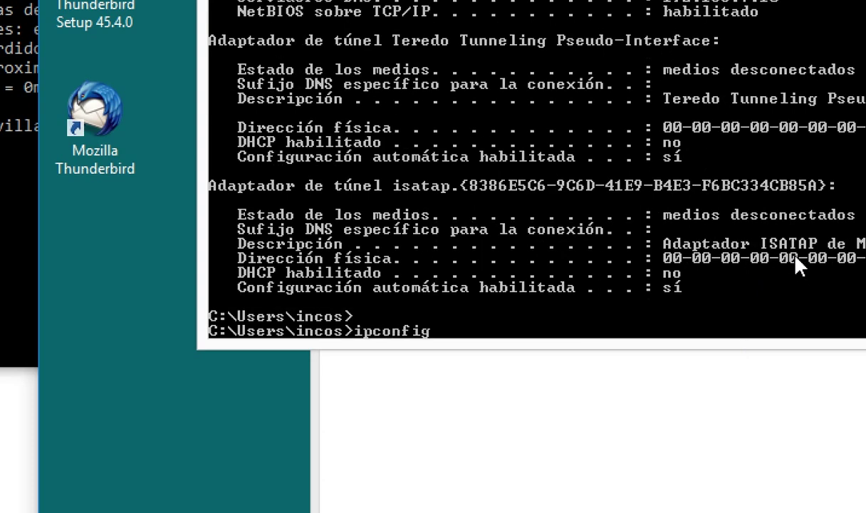
text(/release)
key(Return)
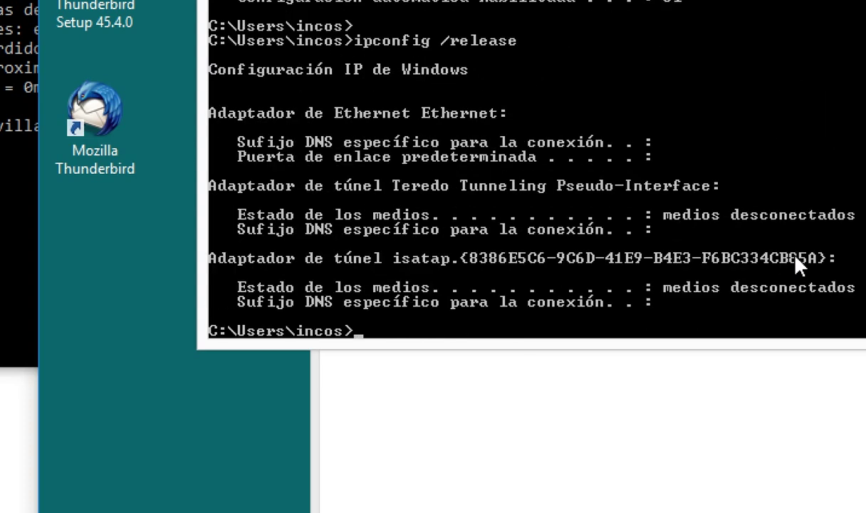
key(Up)
key(BackSpace)
key(BackSpace)
key(BackSpace)
key(BackSpace)
key(BackSpace)
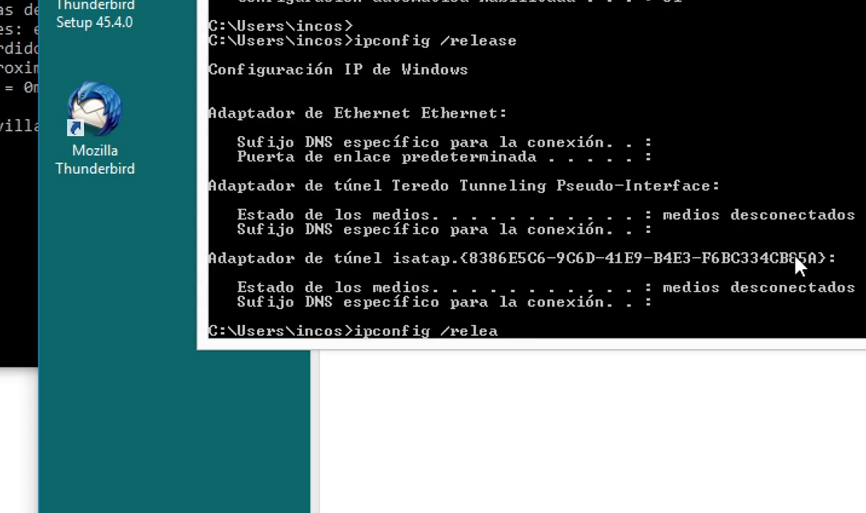
text(new)
key(Return)
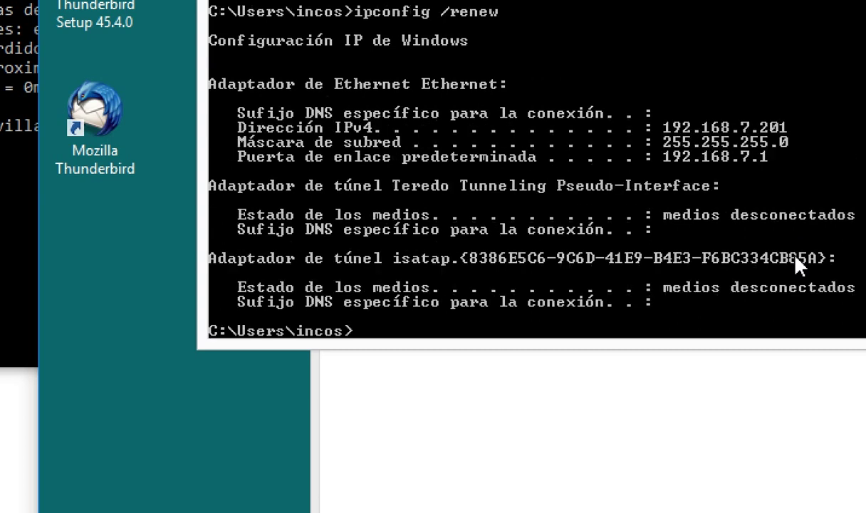
key(Up)
key(Up)
key(Up)
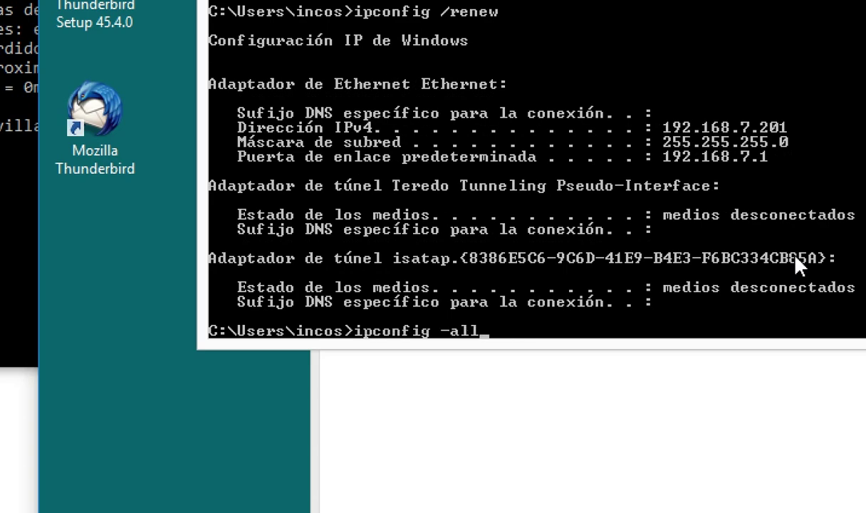
key(Return)
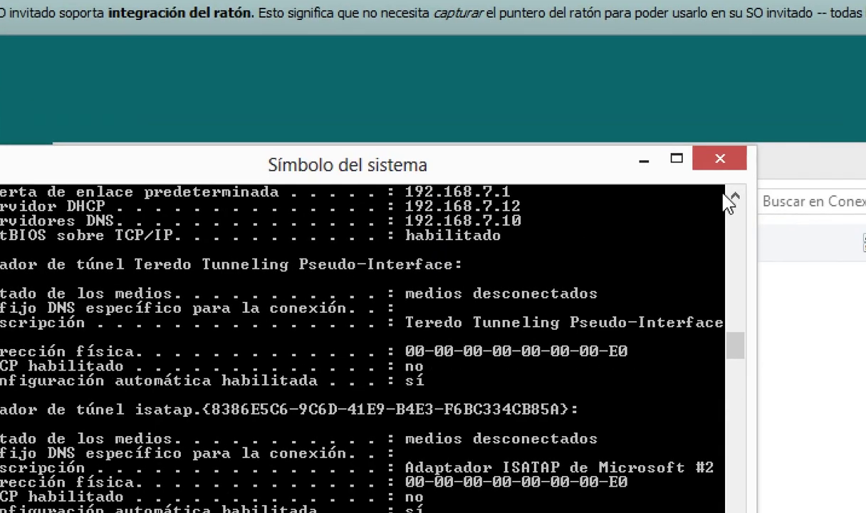
scroll(734, 205, up, 3)
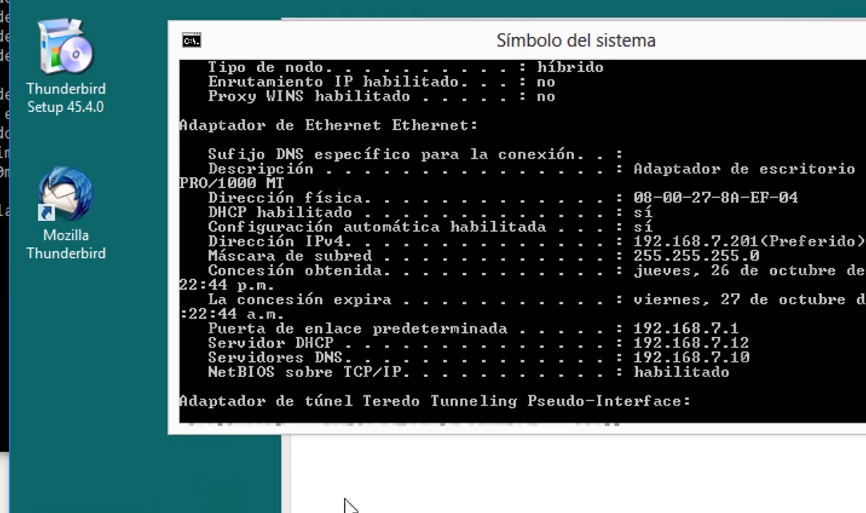
- Ping 192.168.7.12, stop it with Ctrl+C after 3 replies, and exit the command prompt
key(Return)
text(ping)
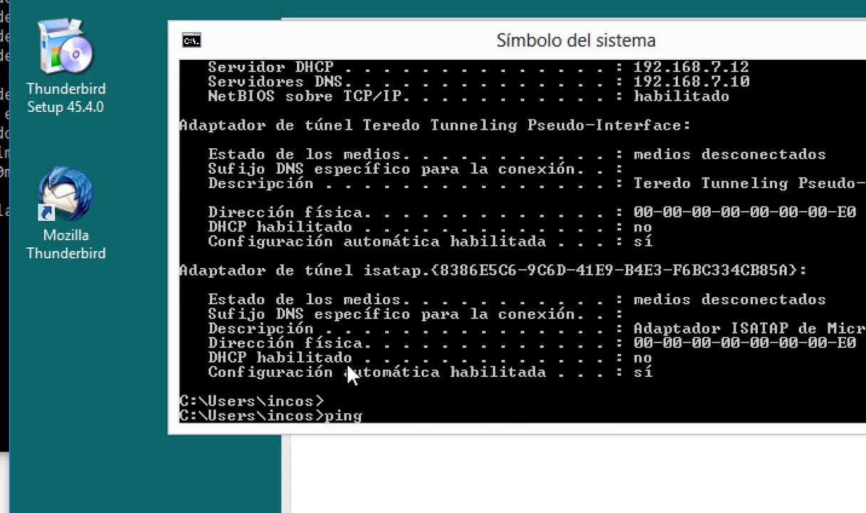
text( 192.168.7)
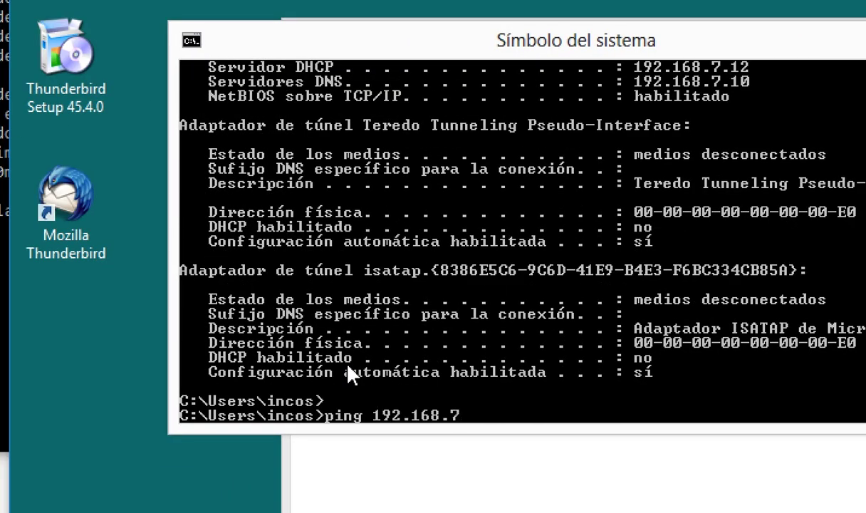
text(.12)
key(Return)
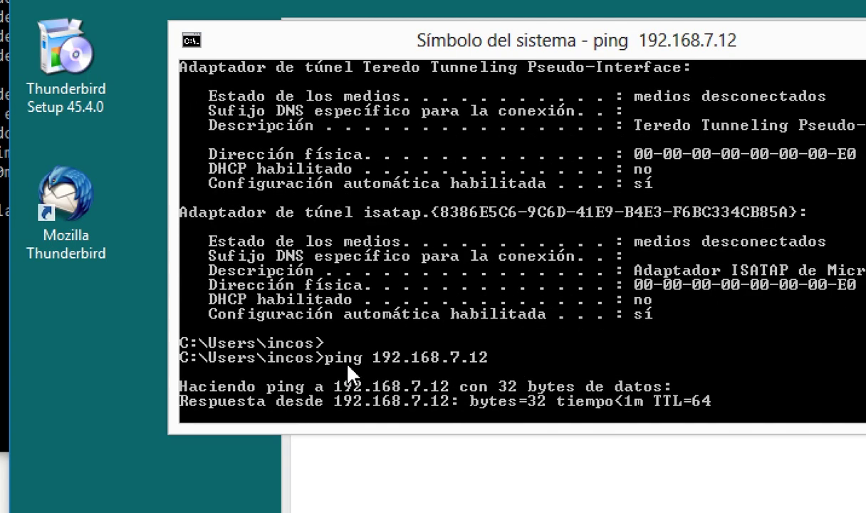
key(ctrl+c)
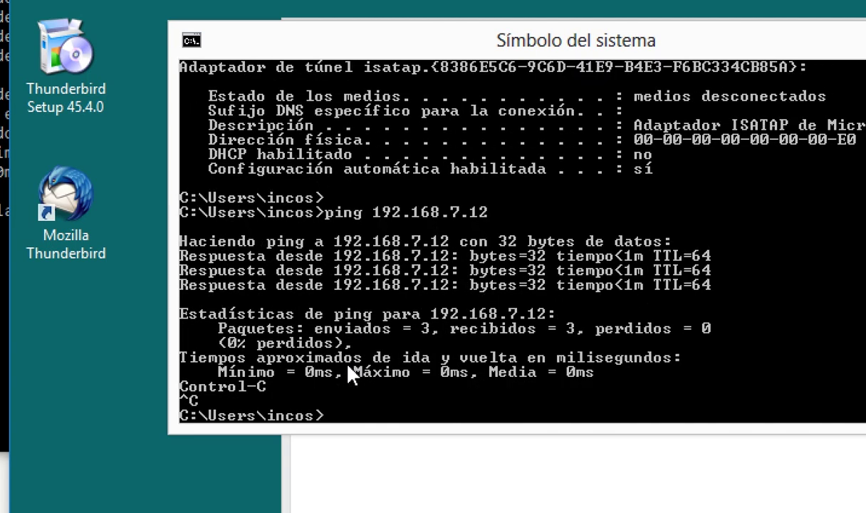
text(exit)
key(Return)
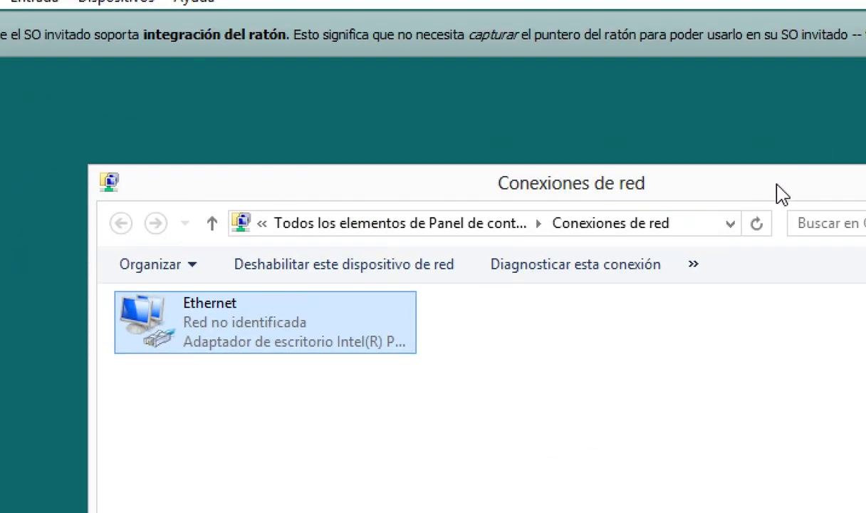
- Close the Conexiones de red window and zoom the Lupa magnifier back to 100%
drag(766, 193, 696, 116)
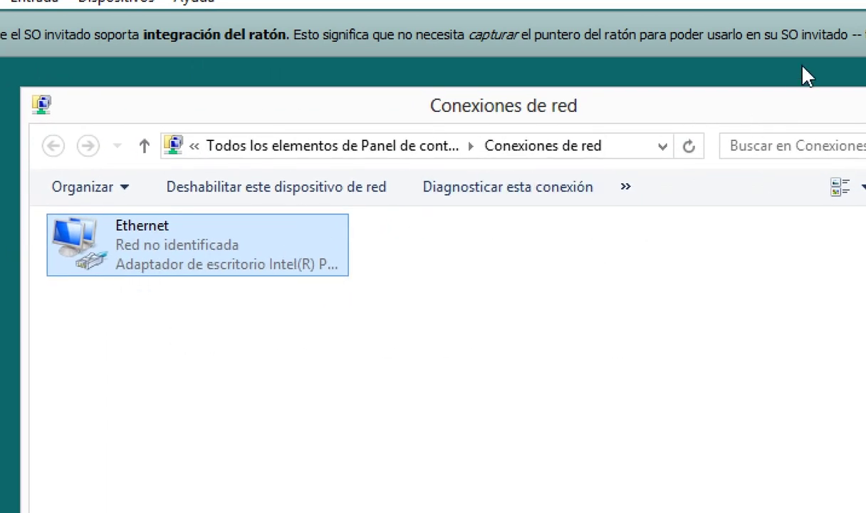
drag(777, 110, 674, 138)
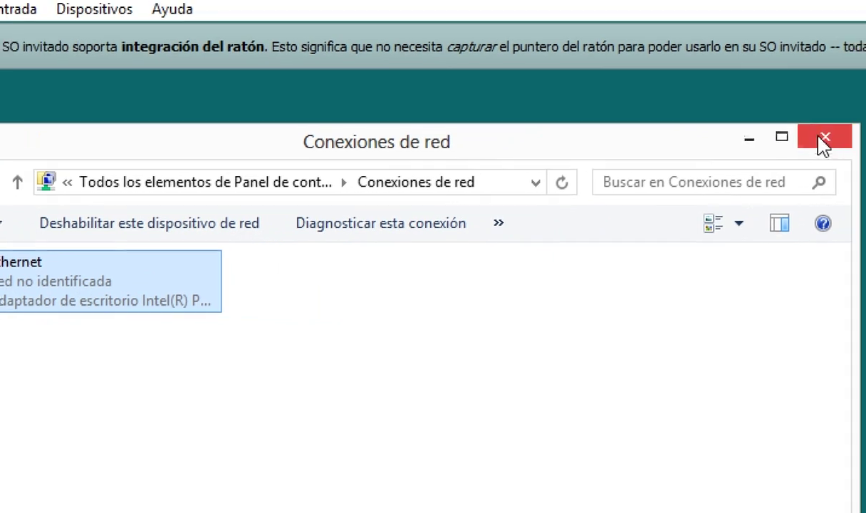
click(825, 141)
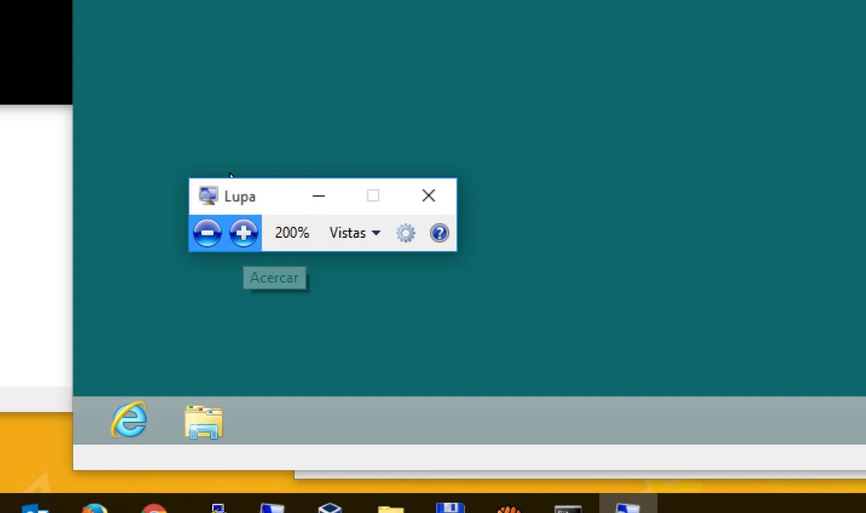
click(206, 233)
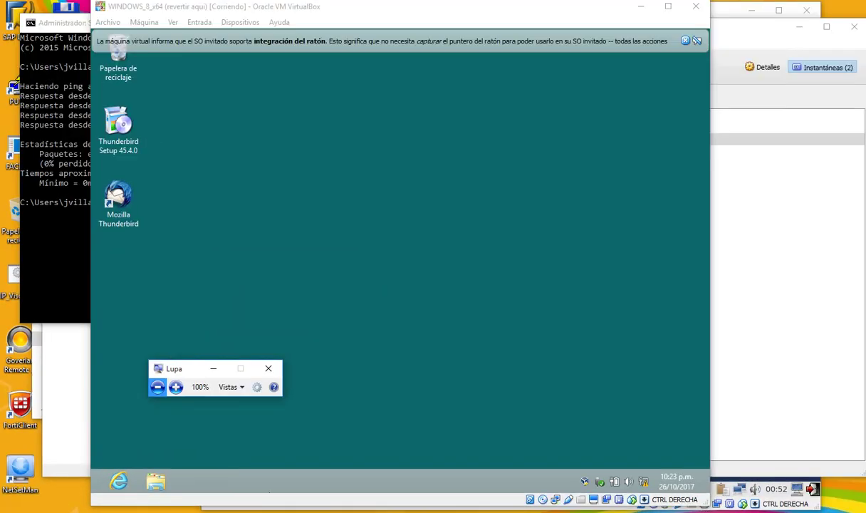